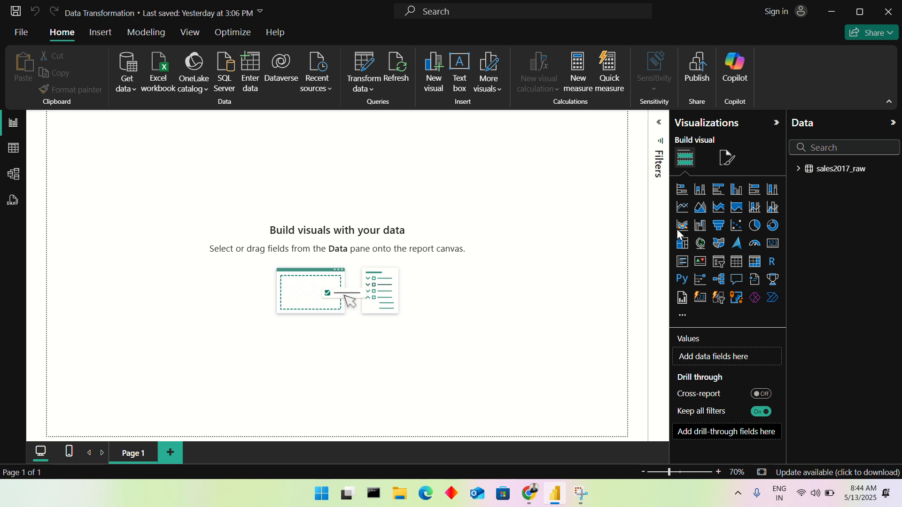
Step: Expand the sales2017_raw table to show its fields
click(796, 178)
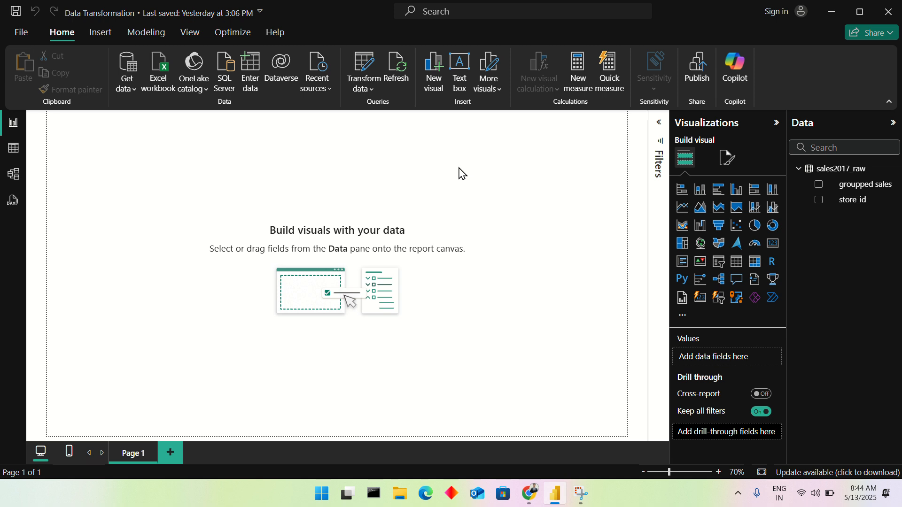
Step: Switch to the Google Meet call, admit the waiting participant, and return to Power BI
key(alt+Tab)
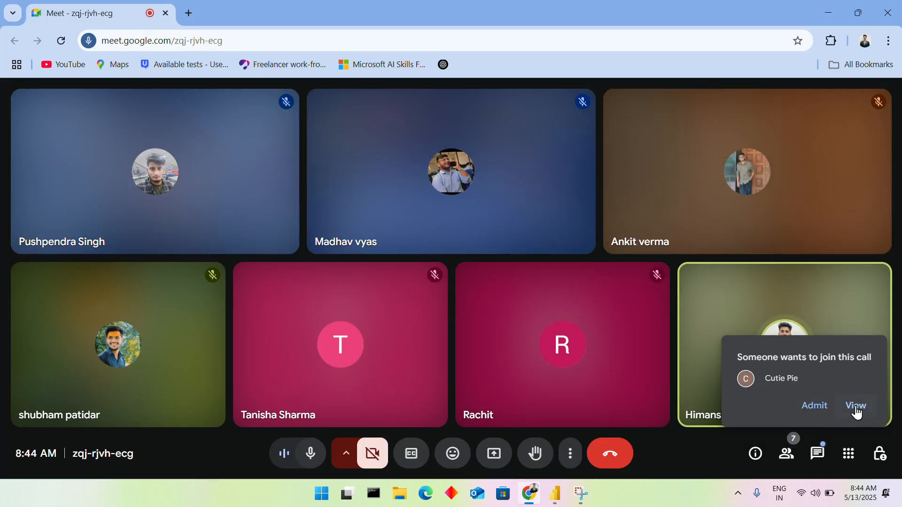
click(856, 410)
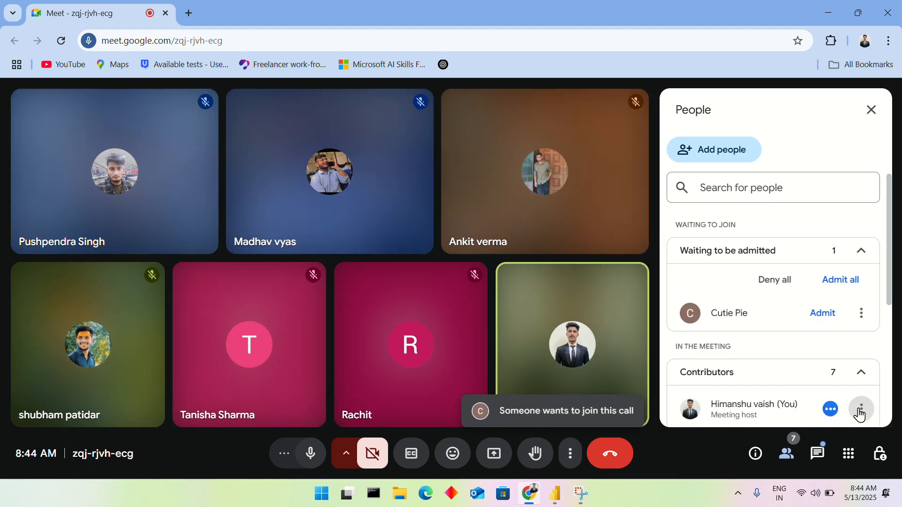
click(818, 316)
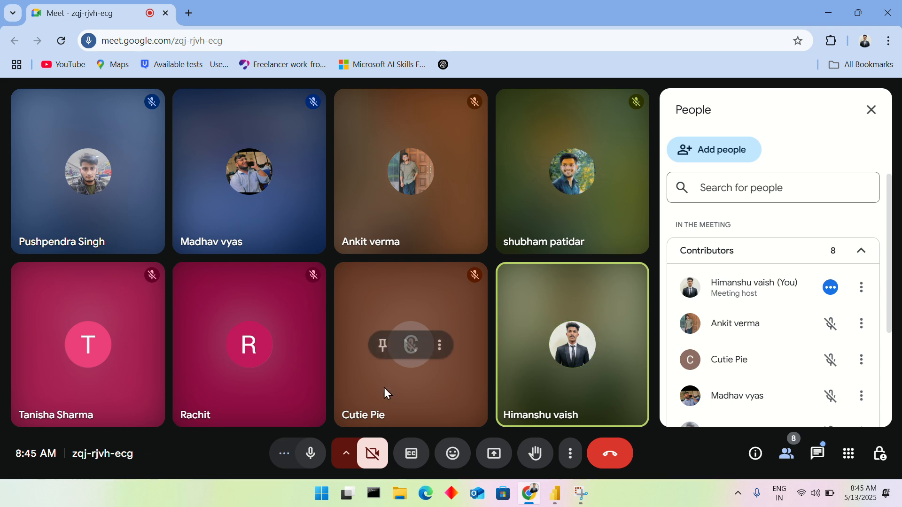
key(alt+Tab)
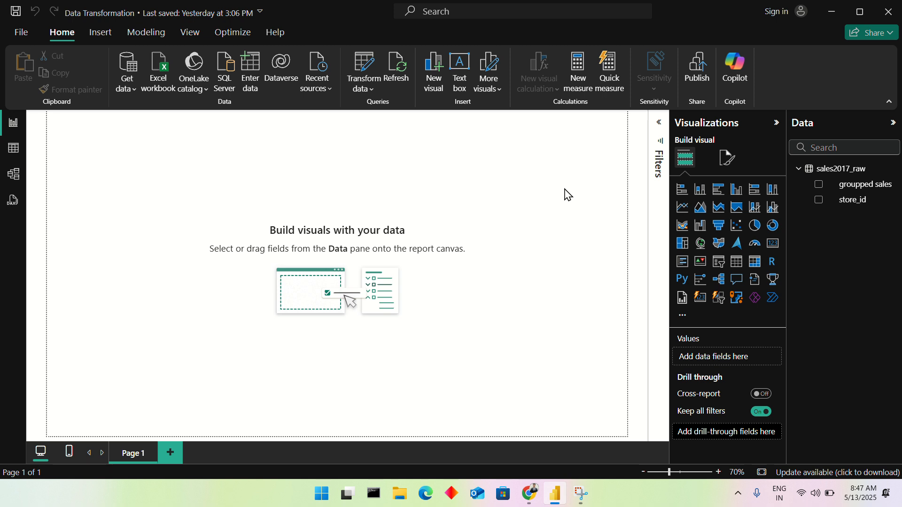
key(alt+Tab)
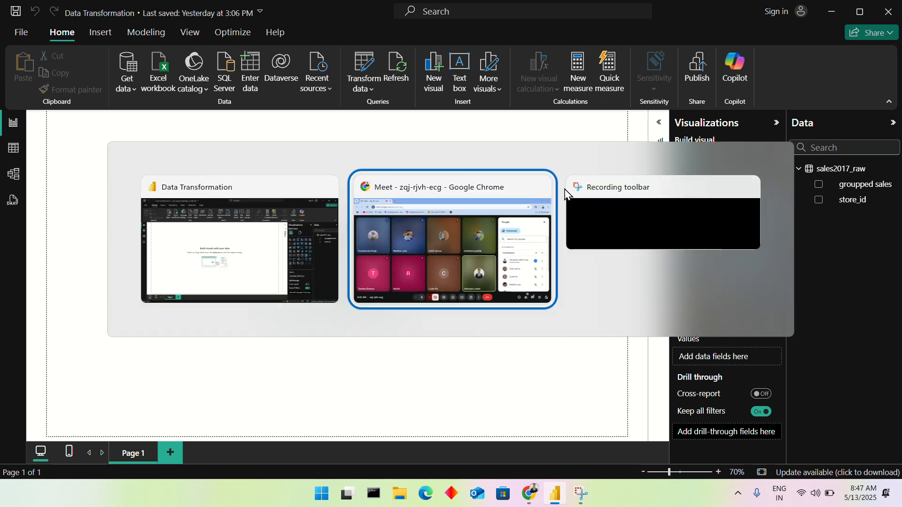
click(253, 260)
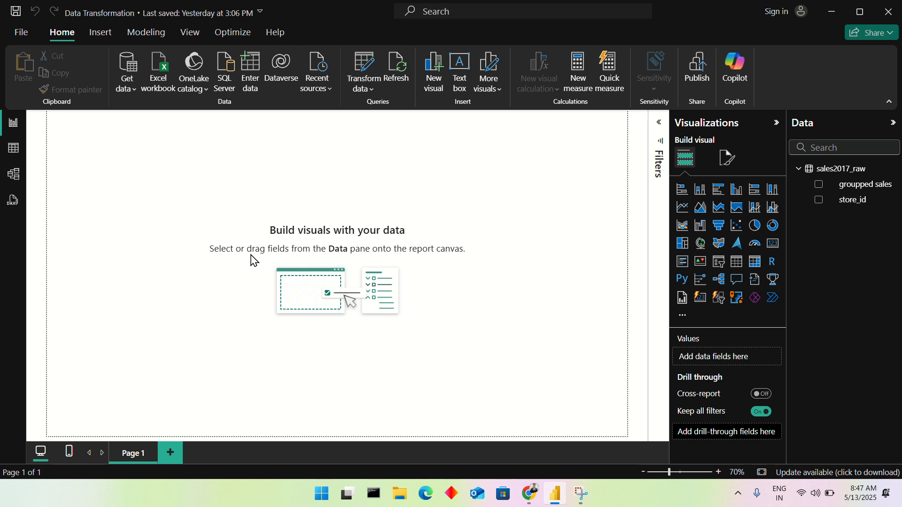
Step: Search Windows for "note" and launch OneNote
key(super)
text(noy)
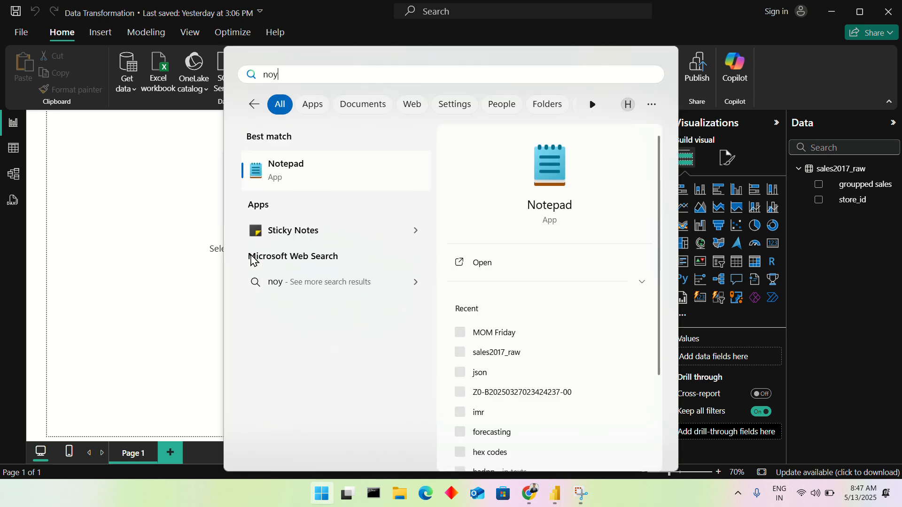
key(BackSpace)
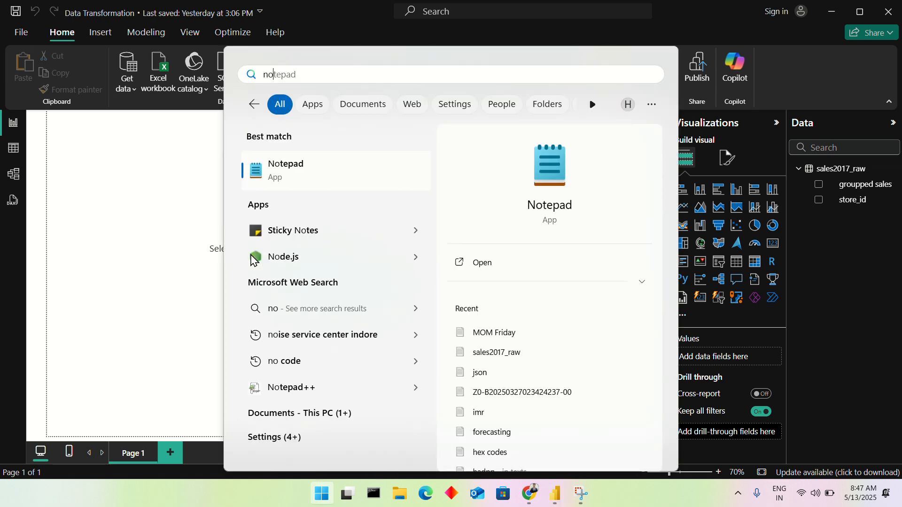
text(te)
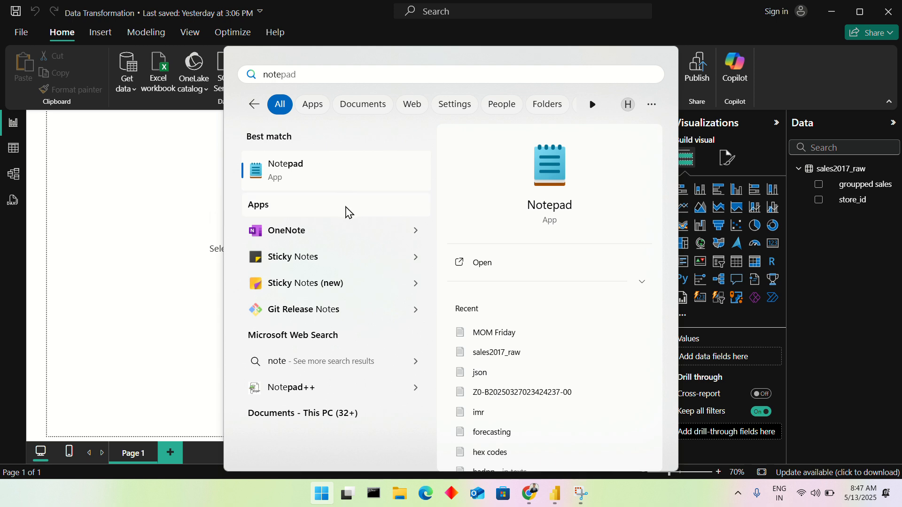
click(352, 233)
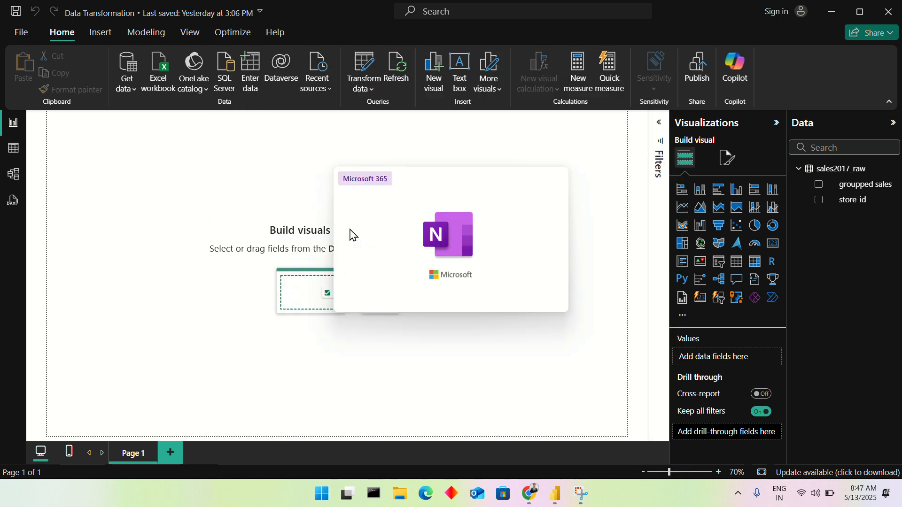
Step: Switch to the Google Meet call, close the participant list, and present the entire screen
key(alt+Tab)
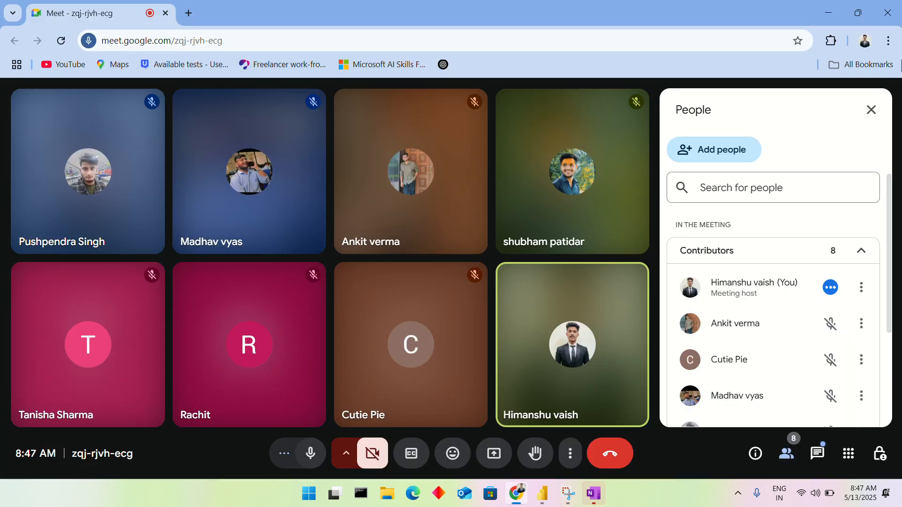
click(871, 111)
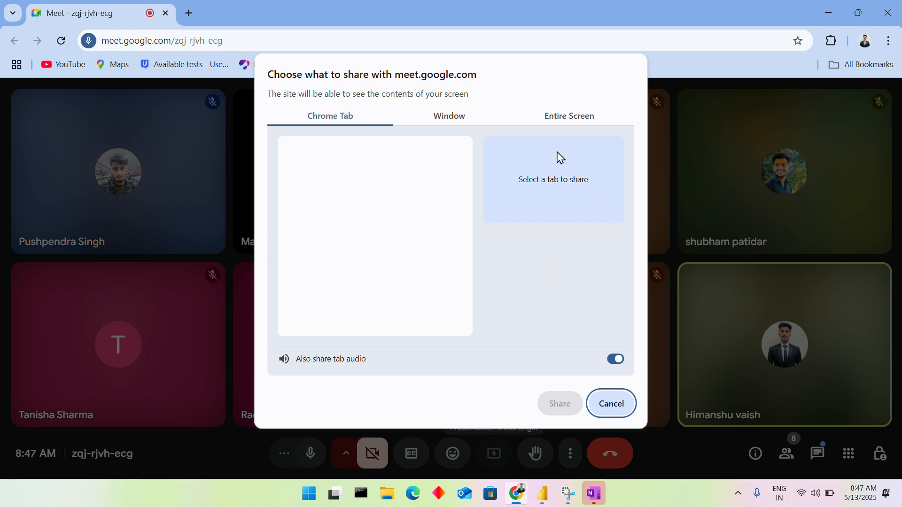
click(573, 117)
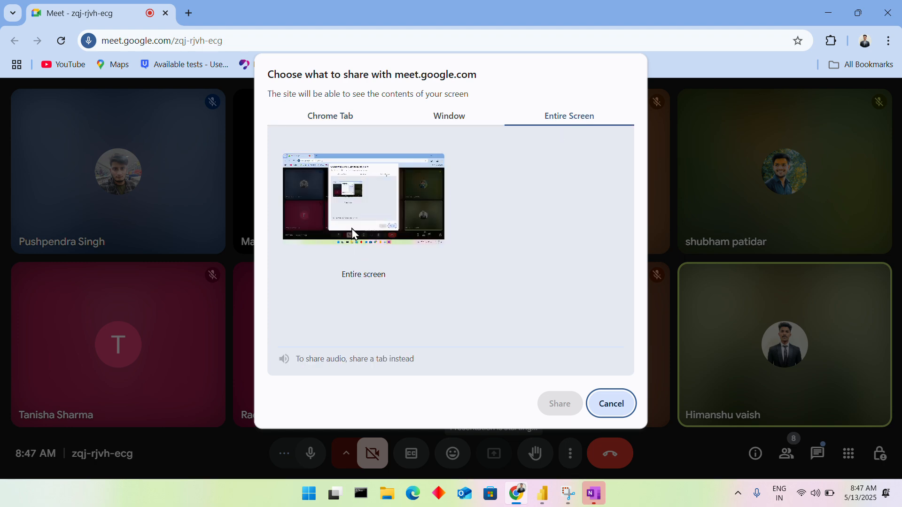
click(353, 213)
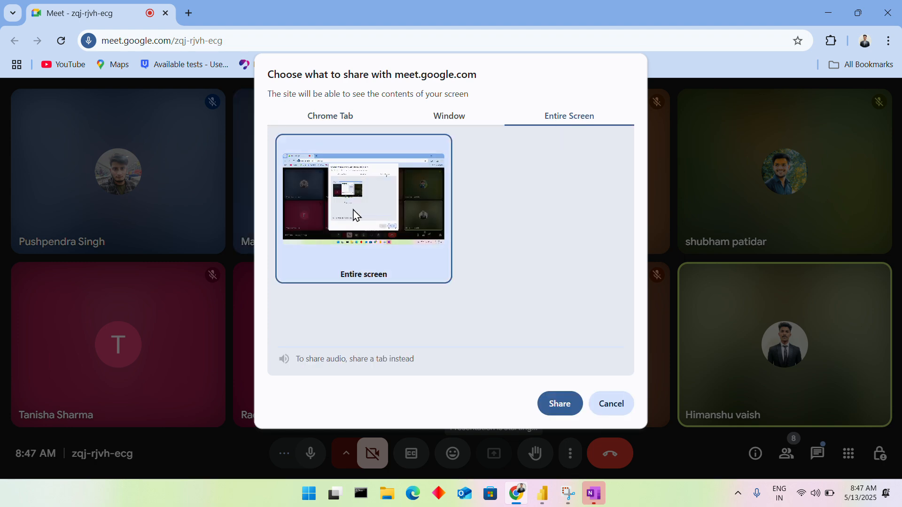
click(558, 405)
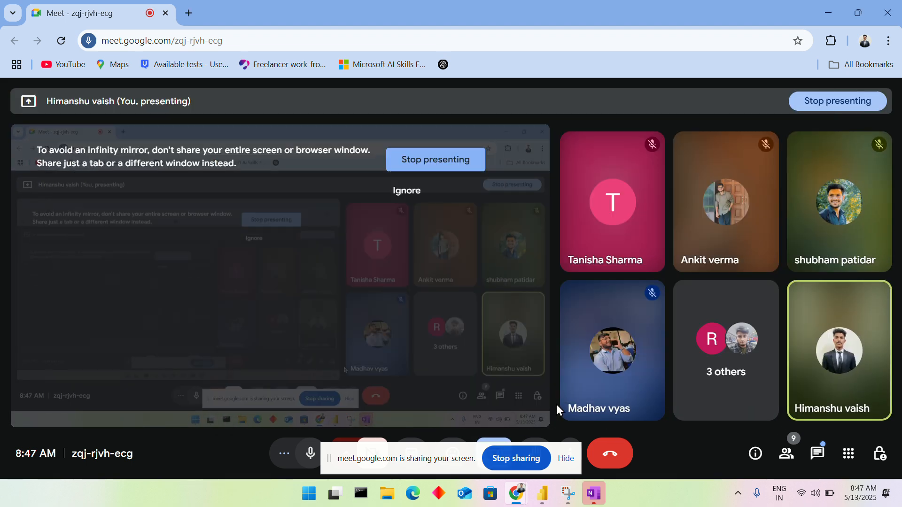
Step: Switch to OneNote and dismiss the notice about syncing notes to phones and tablets
key(alt+Tab)
key(alt+Tab)
key(alt+Tab)
key(alt+Tab)
key(alt+Tab)
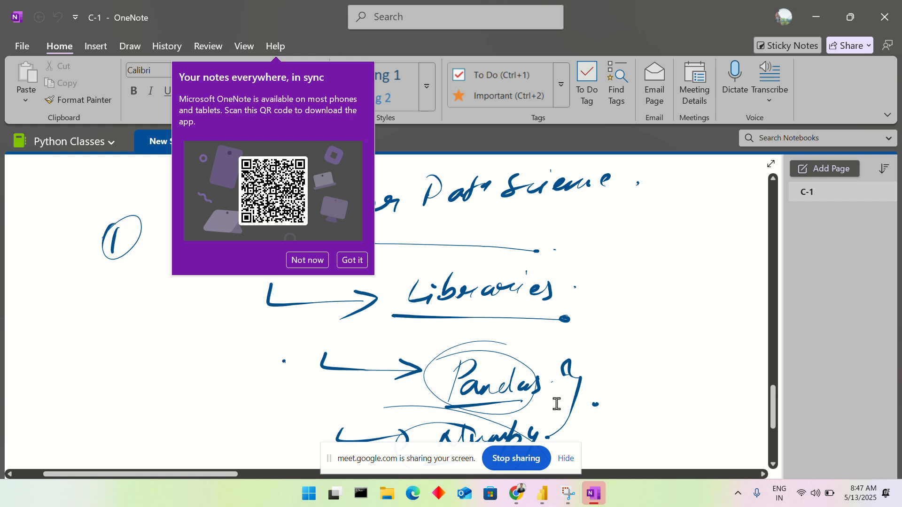
click(348, 265)
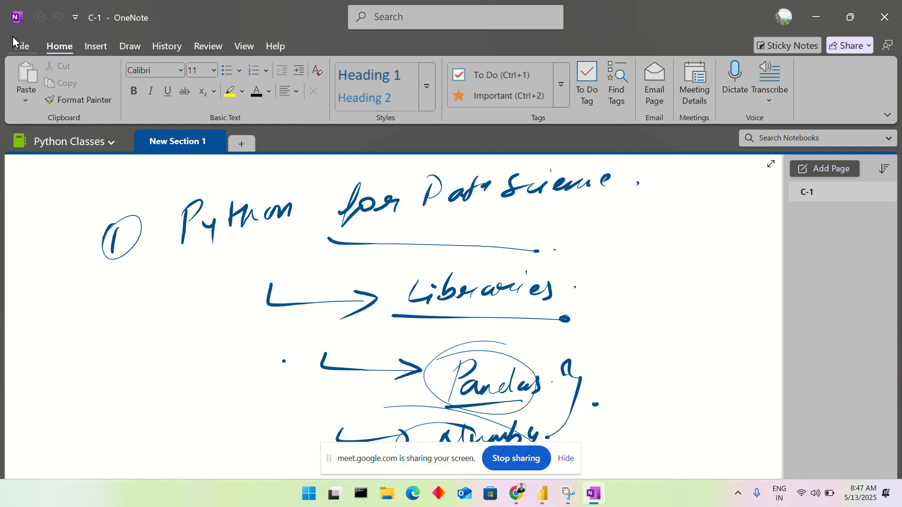
Step: Display the notebook information and examine the settings options and storage path of notebook t
click(21, 46)
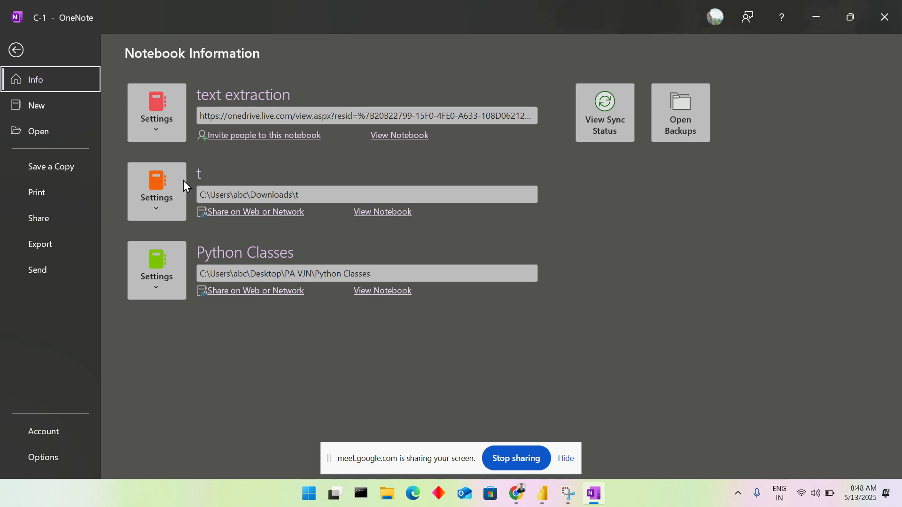
click(144, 206)
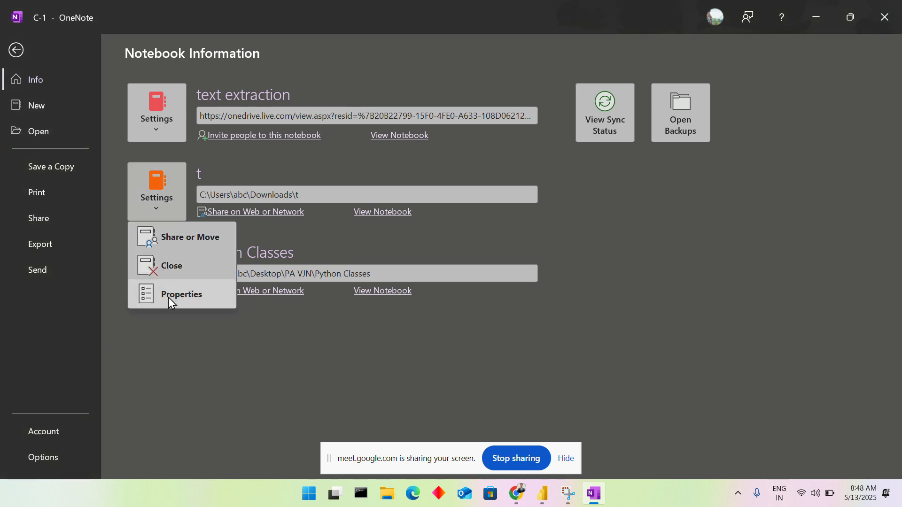
click(167, 210)
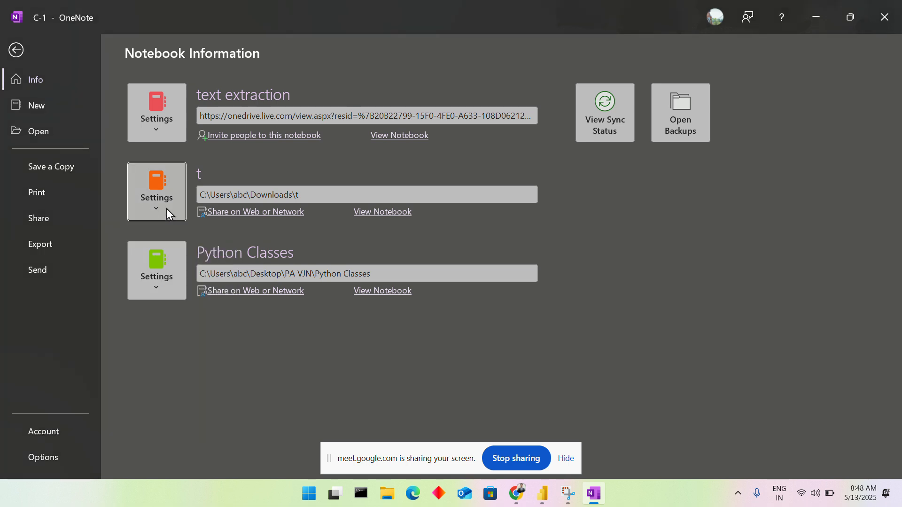
click(157, 165)
click(168, 167)
click(201, 188)
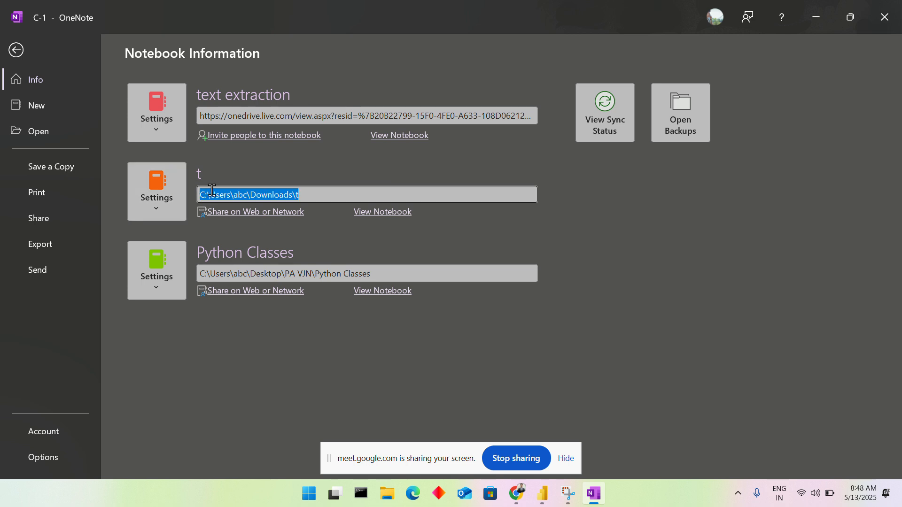
click(256, 166)
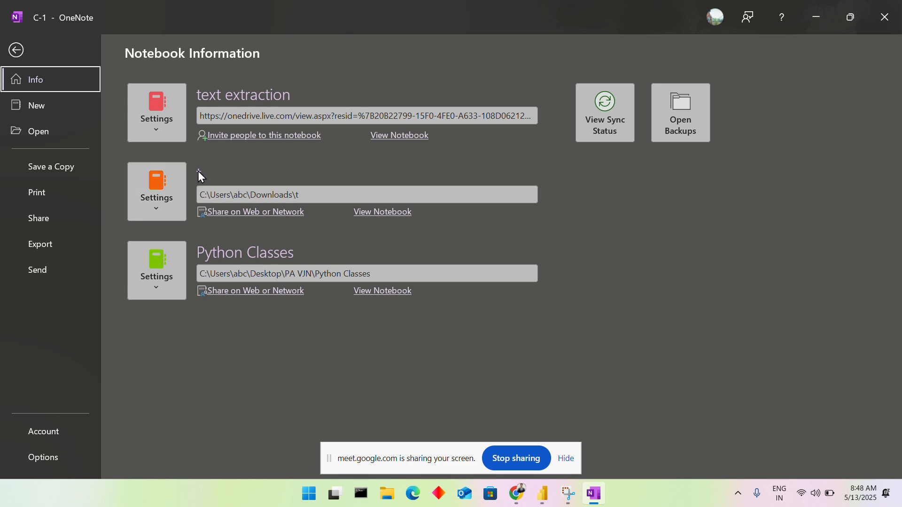
Step: Open the Downloads folder in File Explorer and look for the item named t
click(395, 498)
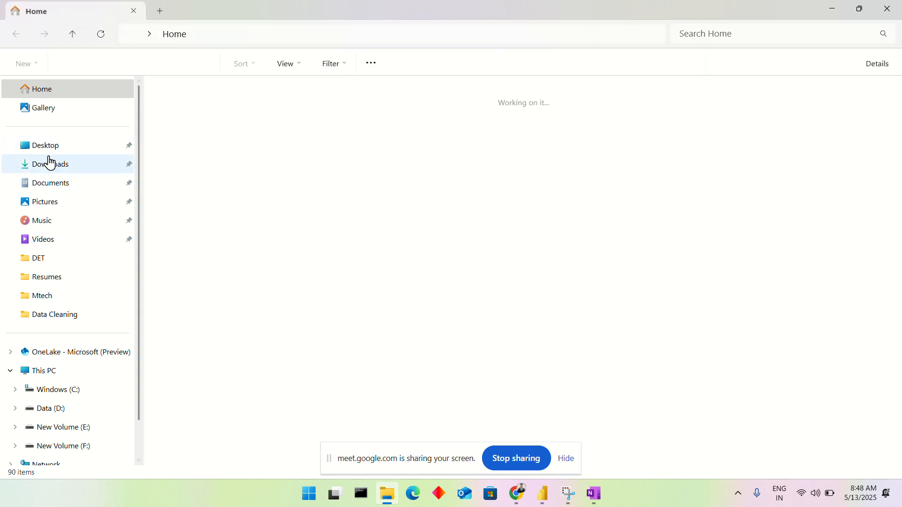
click(42, 167)
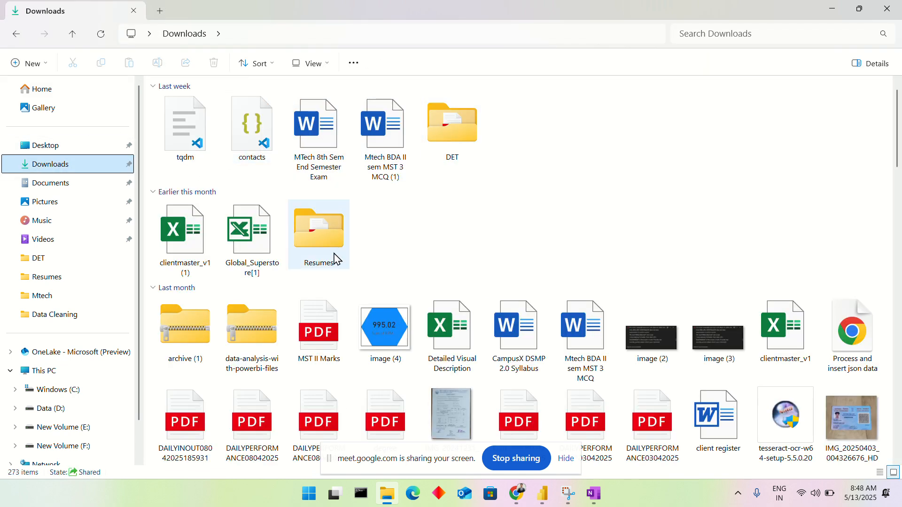
scroll(335, 256, down, 3)
scroll(336, 259, up, 3)
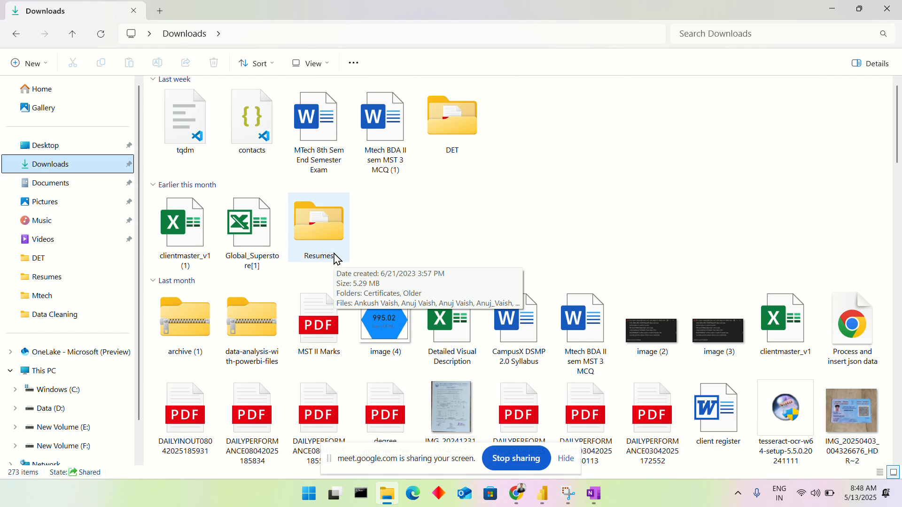
scroll(336, 260, up, 1)
key(t)
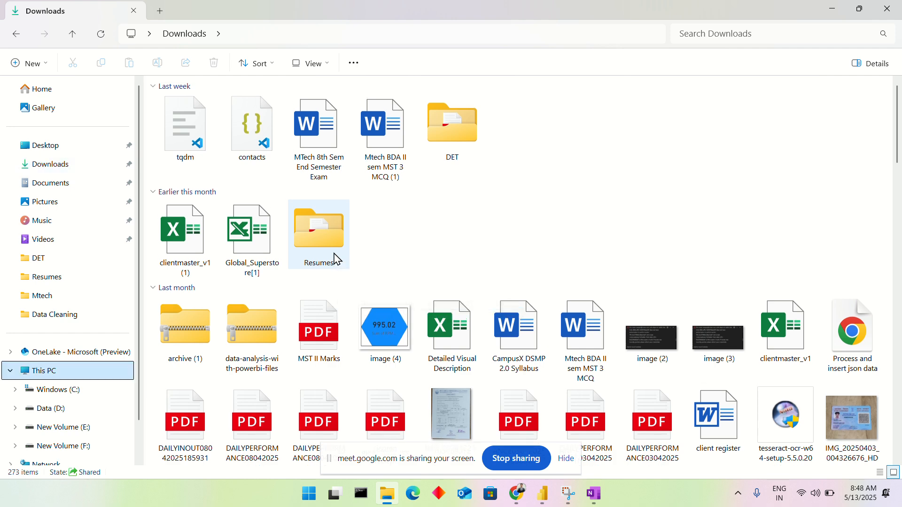
Step: Switch back to OneNote, view the D.S page of notebook t, and close OneNote
key(alt+Tab)
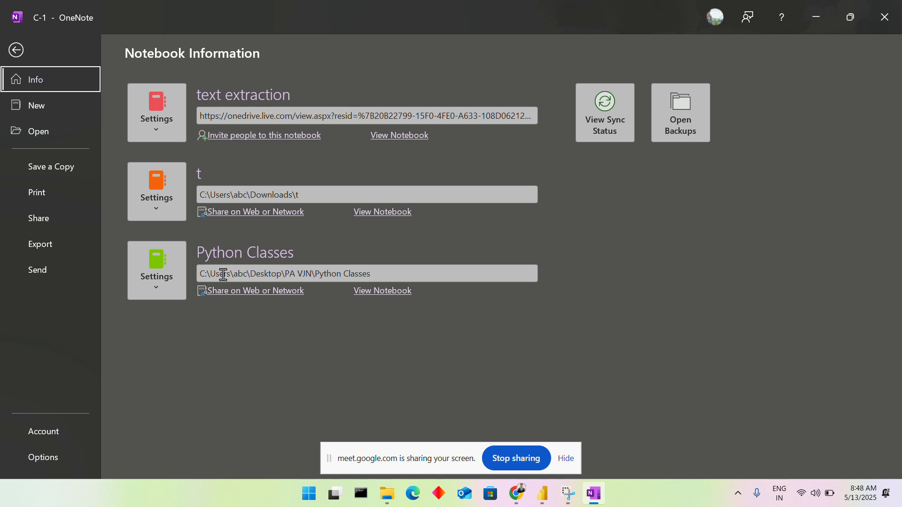
key(alt+Tab)
key(alt+Tab)
click(378, 214)
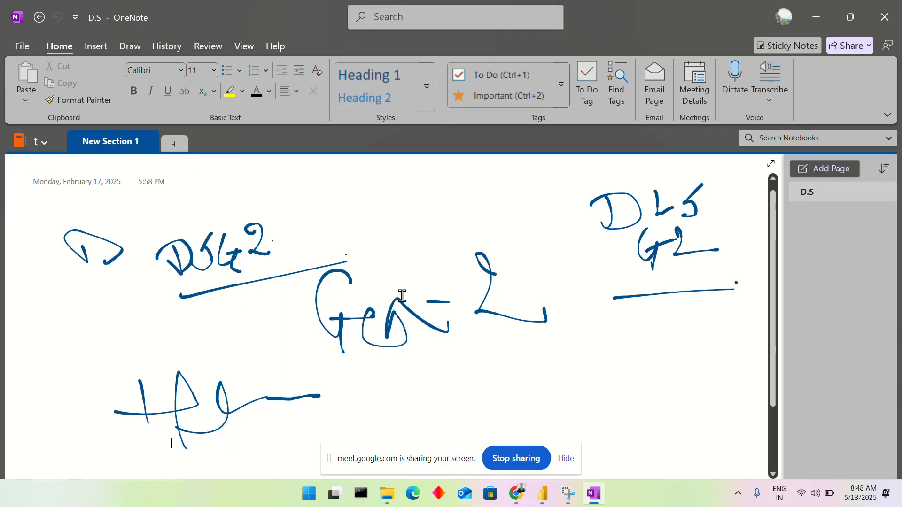
scroll(403, 296, down, 3)
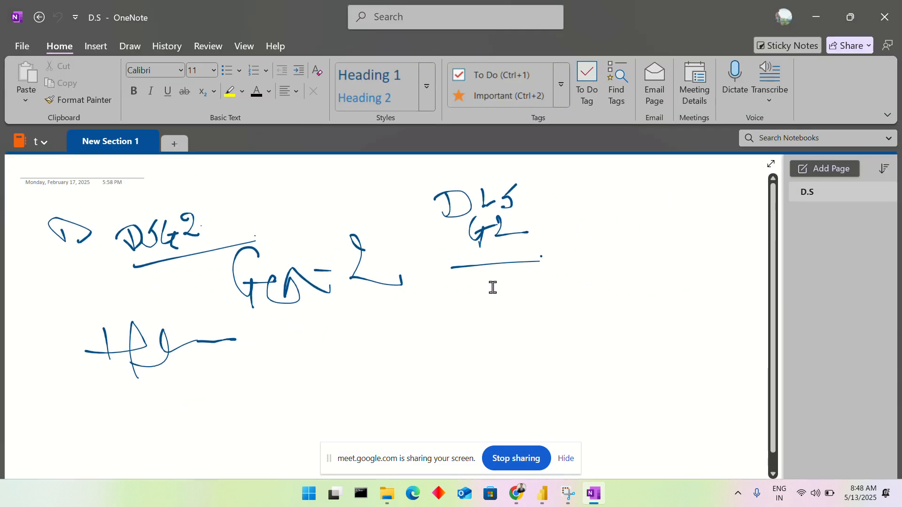
scroll(488, 287, down, 4)
scroll(493, 288, down, 3)
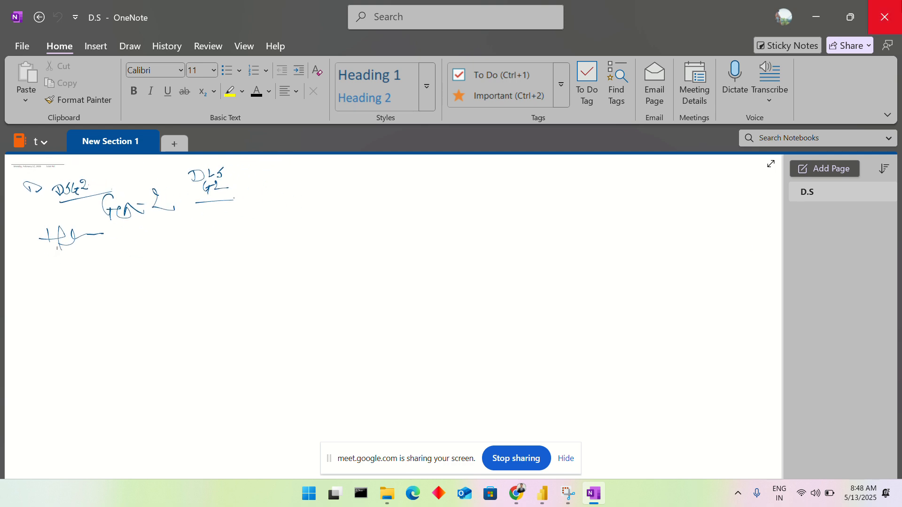
click(884, 17)
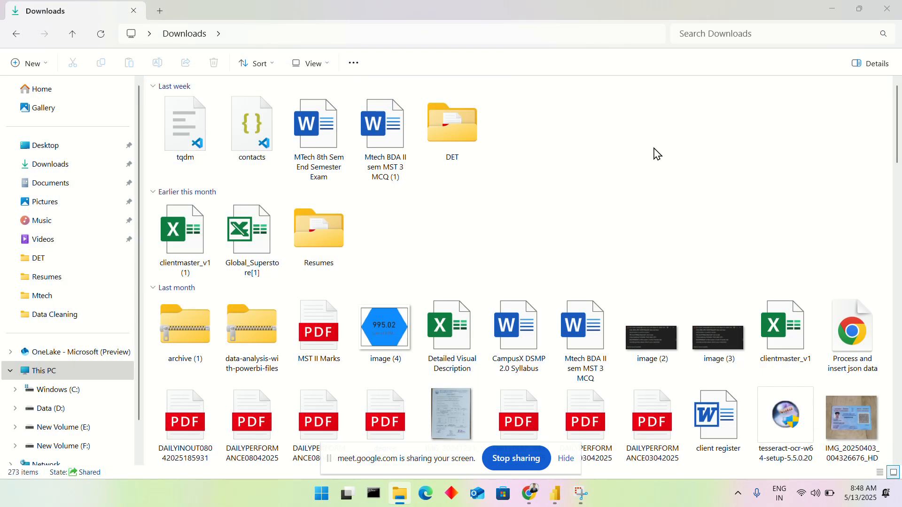
Step: Search Windows for "notes" and launch Notepad from the best match
key(super)
text(np)
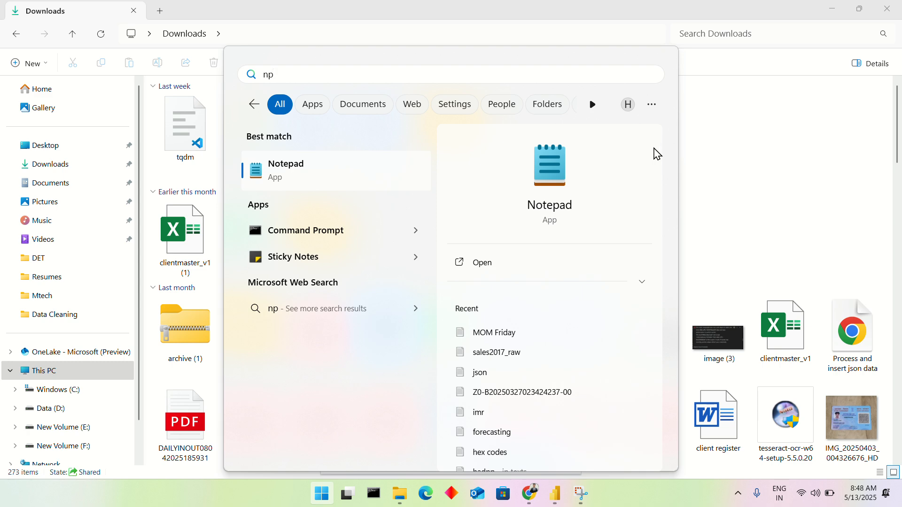
key(BackSpace)
text(otes)
key(Return)
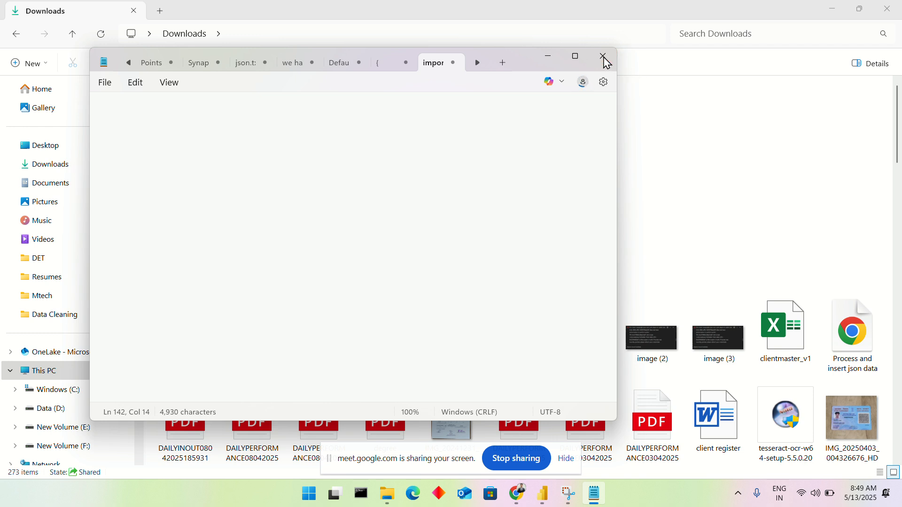
Step: Search Windows for "notepad" and launch OneNote from the results
key(super)
text(not)
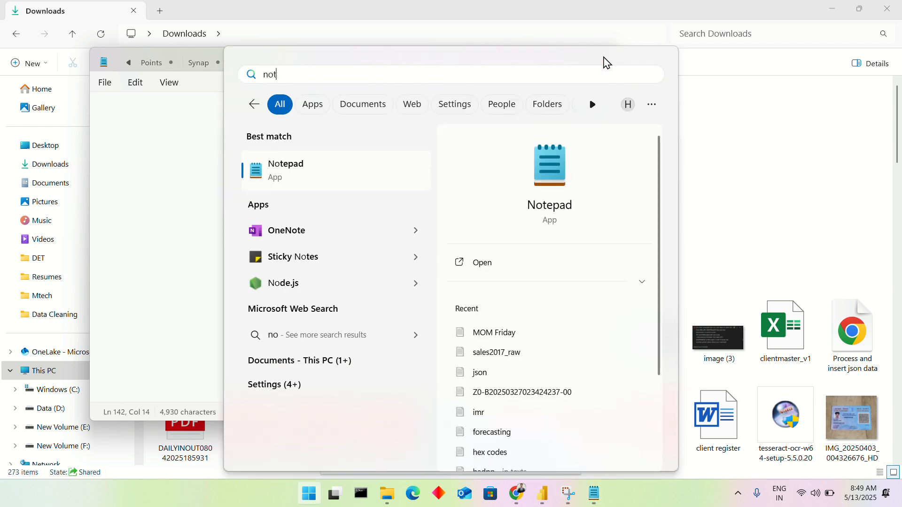
text(epad)
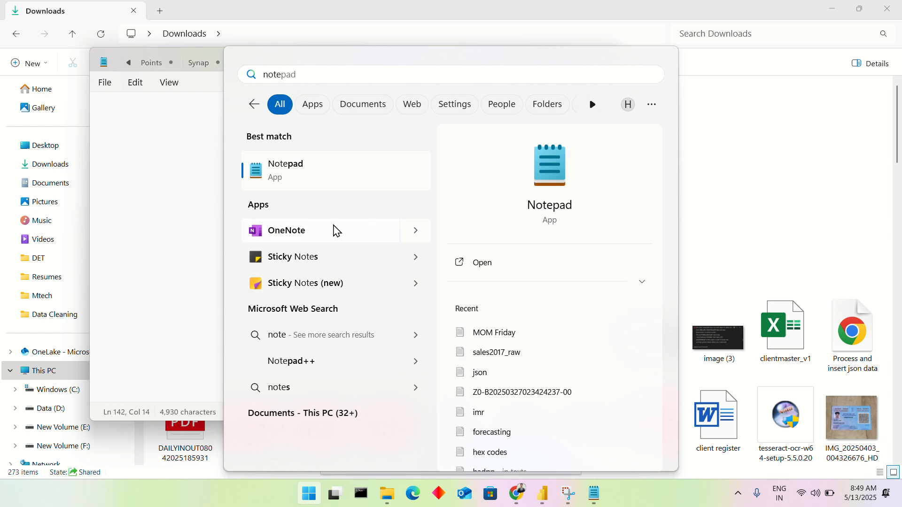
click(335, 230)
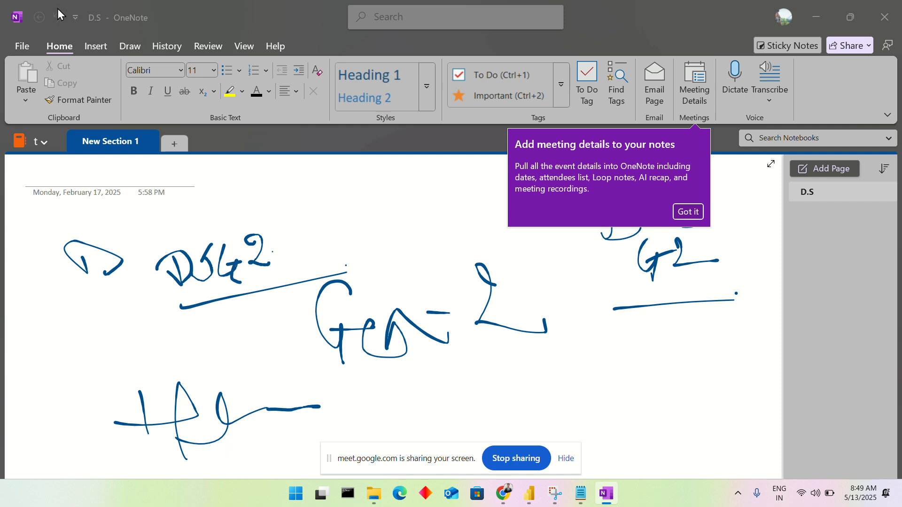
Step: Start a new OneNote notebook and browse to the DSA - May 2025 folder inside PA VJN on the Desktop as its location
click(22, 46)
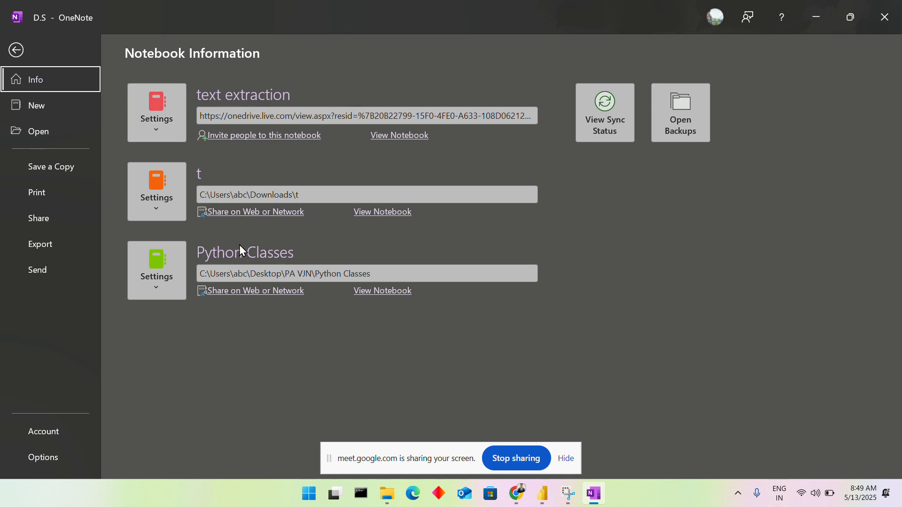
click(29, 106)
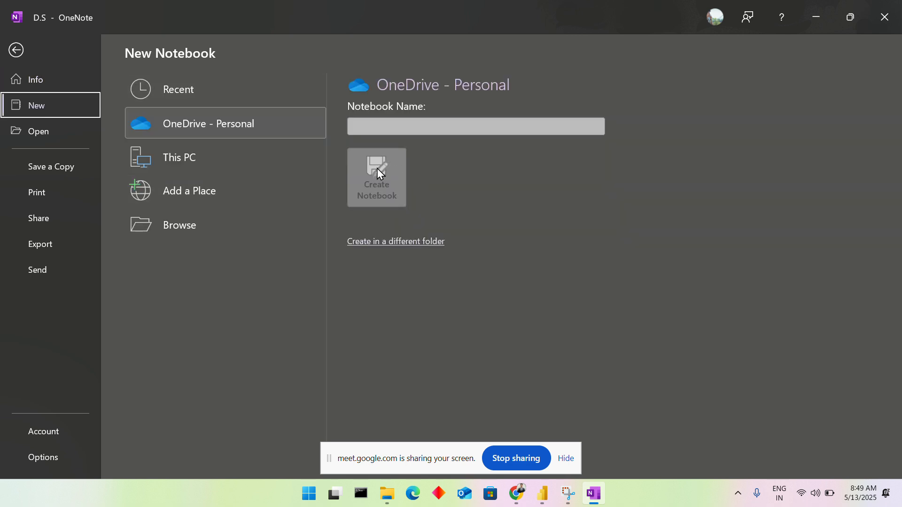
click(225, 224)
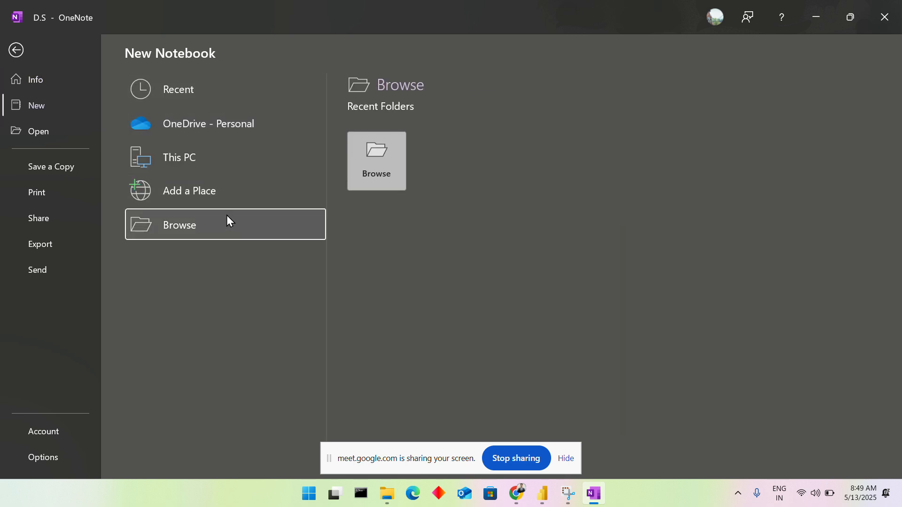
click(369, 170)
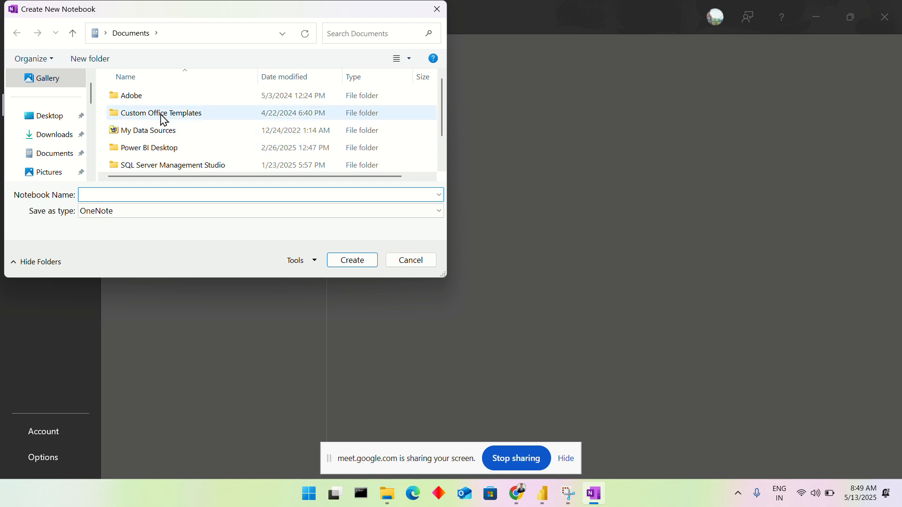
click(52, 122)
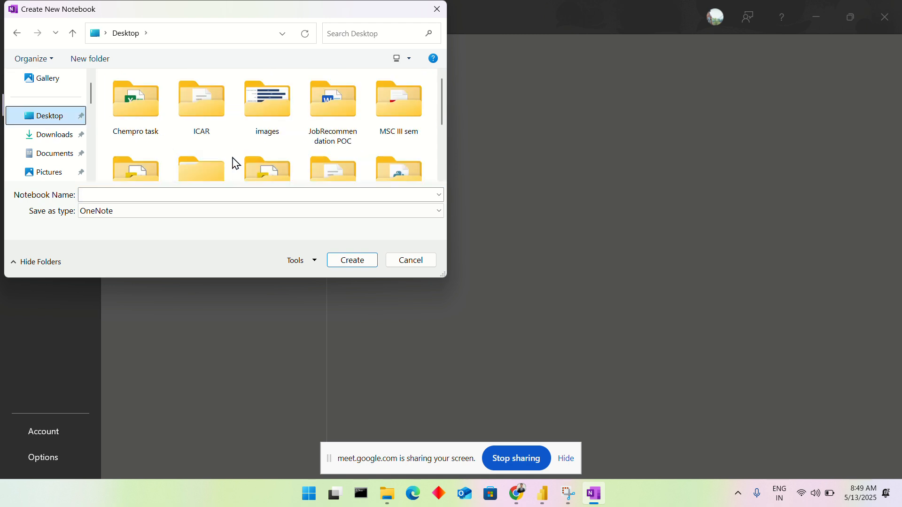
scroll(240, 163, down, 3)
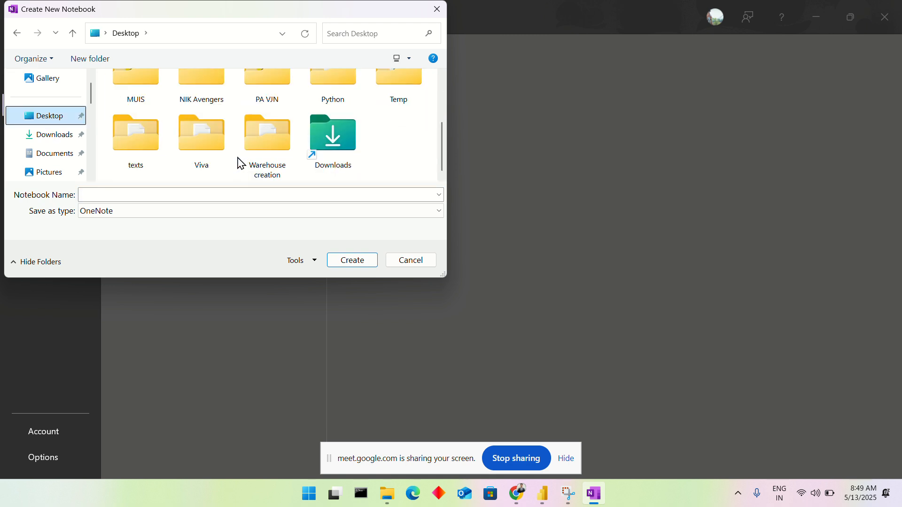
double_click(257, 76)
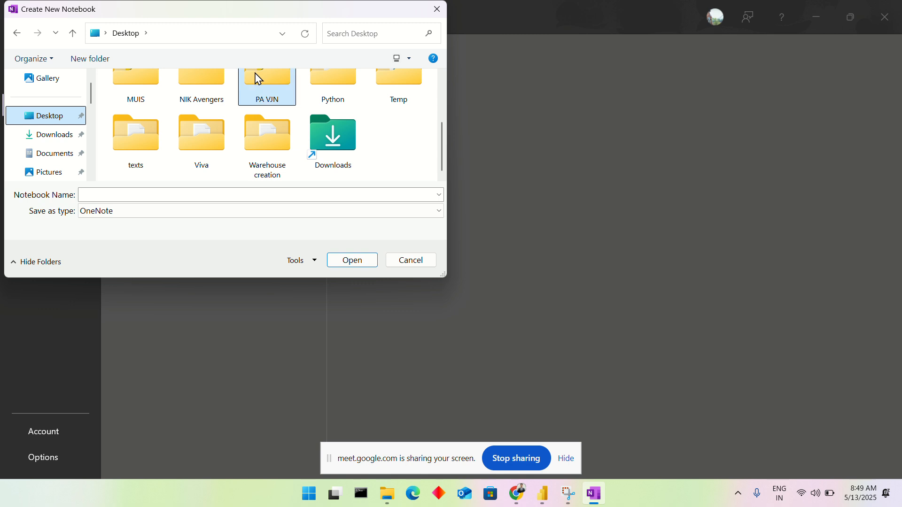
double_click(162, 97)
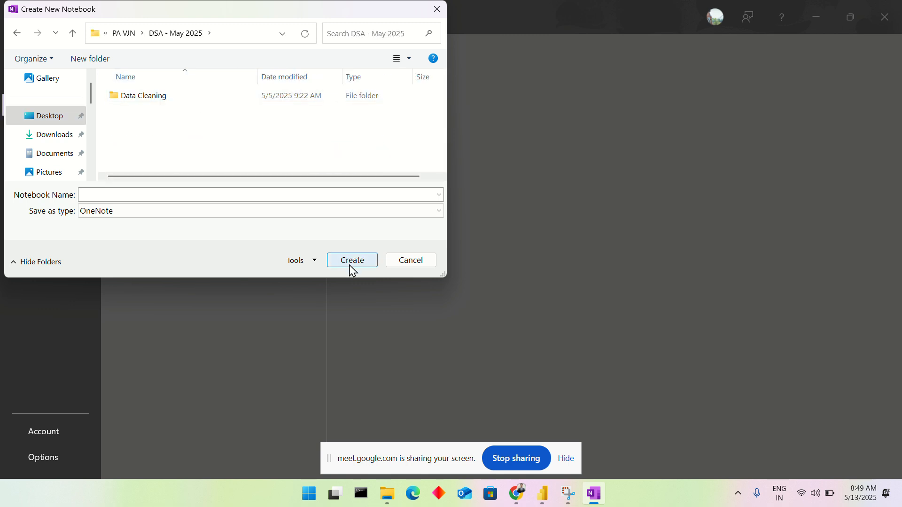
Step: Name the notebook PowerBI and create it in the DSA - May 2025 folder
click(351, 270)
click(291, 194)
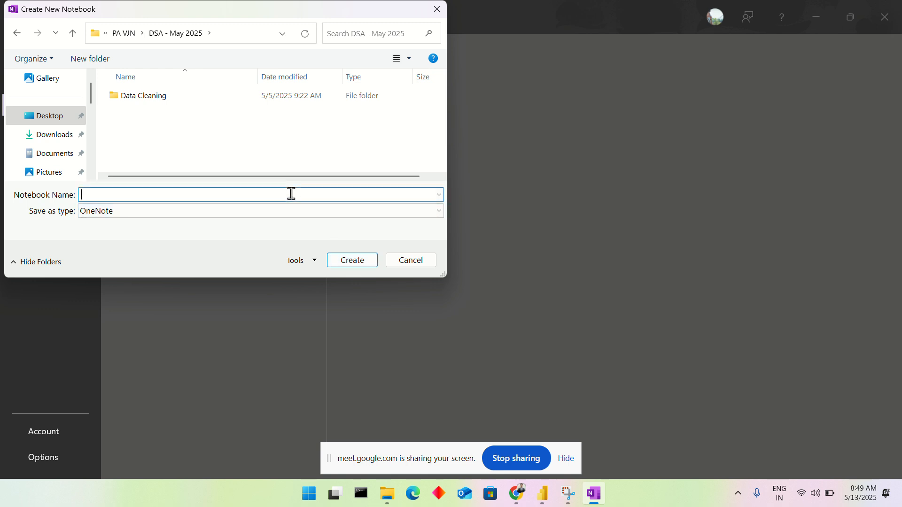
text(Powerbbbbbb)
key(BackSpace)
key(BackSpace)
key(BackSpace)
key(BackSpace)
key(BackSpace)
key(BackSpace)
text(BI -)
key(Return)
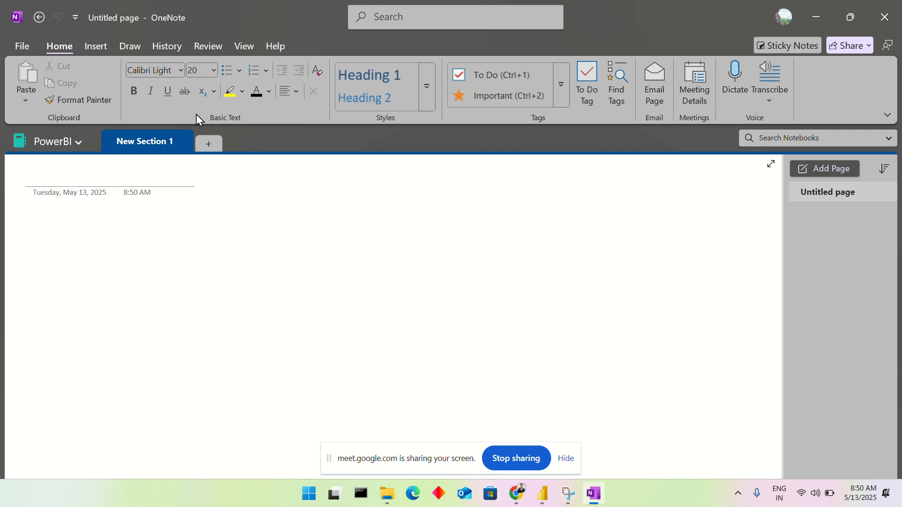
Step: Title the new page C-1 and show it in full-page view without the screen-sharing notice
text(C)
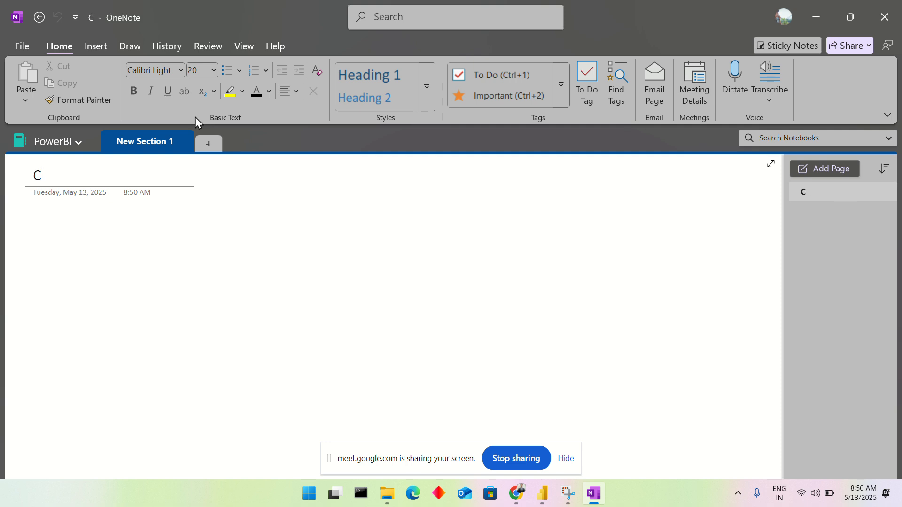
text(-1)
click(566, 459)
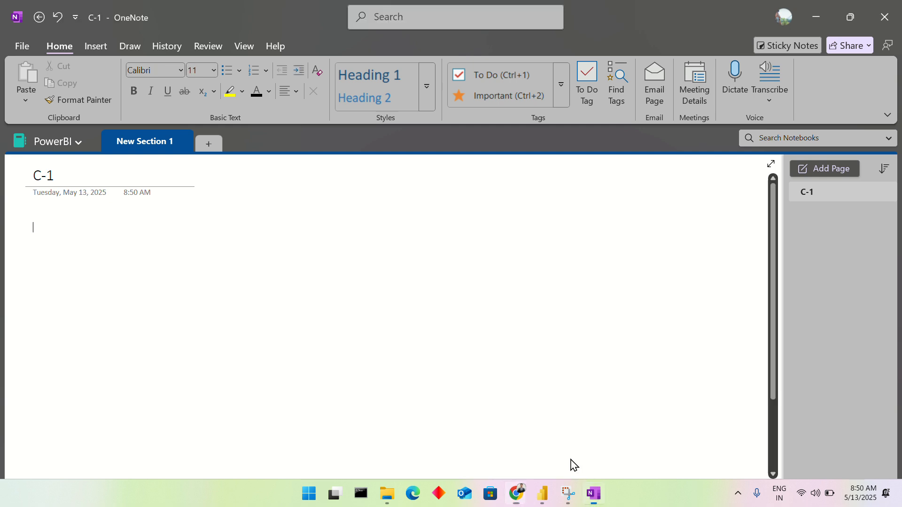
click(770, 166)
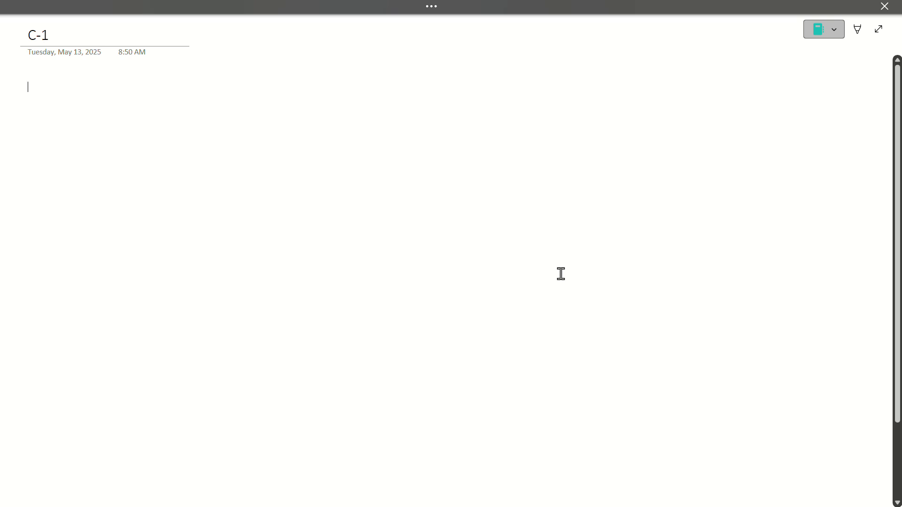
Step: Handwrite circled numbers 1 and 2 on the page, with the words Implicit and Explicit stacked beside them
drag(205, 189, 214, 220)
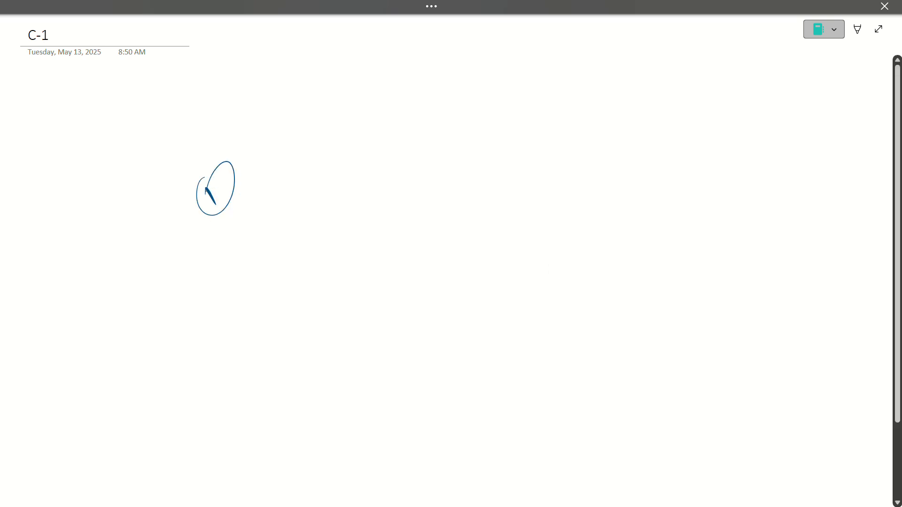
drag(305, 176, 319, 184)
mouse_move(322, 183)
mouse_down()
mouse_move(312, 200)
mouse_move(362, 156)
mouse_move(374, 164)
mouse_up()
drag(384, 126, 386, 161)
mouse_move(388, 161)
mouse_down()
mouse_move(395, 148)
mouse_move(423, 154)
mouse_up()
click(400, 126)
click(422, 129)
mouse_move(433, 122)
mouse_down()
mouse_move(431, 143)
mouse_move(446, 123)
mouse_up()
mouse_move(238, 264)
mouse_down()
mouse_move(251, 275)
mouse_move(231, 272)
mouse_up()
drag(330, 218, 324, 248)
mouse_move(337, 228)
mouse_down()
mouse_move(332, 250)
mouse_move(342, 234)
mouse_up()
mouse_move(350, 226)
mouse_down()
mouse_move(347, 255)
mouse_move(358, 224)
mouse_up()
drag(352, 202, 364, 227)
drag(383, 210, 386, 220)
mouse_move(388, 190)
mouse_down()
mouse_move(393, 215)
mouse_move(402, 195)
mouse_up()
click(405, 192)
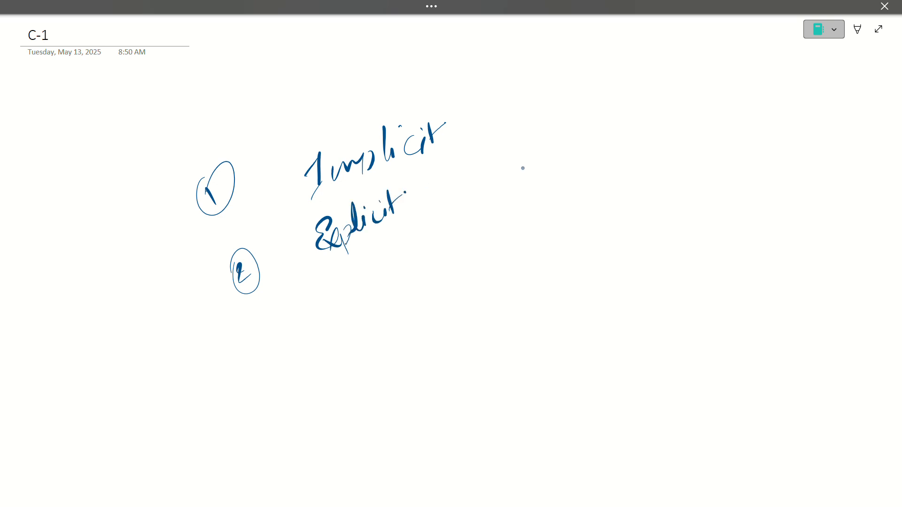
Step: Draw arrows after Implicit and Explicit, then handwrite Implicit at the end of the upper arrow and underline it
drag(460, 134, 509, 120)
drag(494, 115, 498, 131)
mouse_move(410, 208)
mouse_down()
mouse_move(461, 193)
mouse_move(456, 204)
mouse_up()
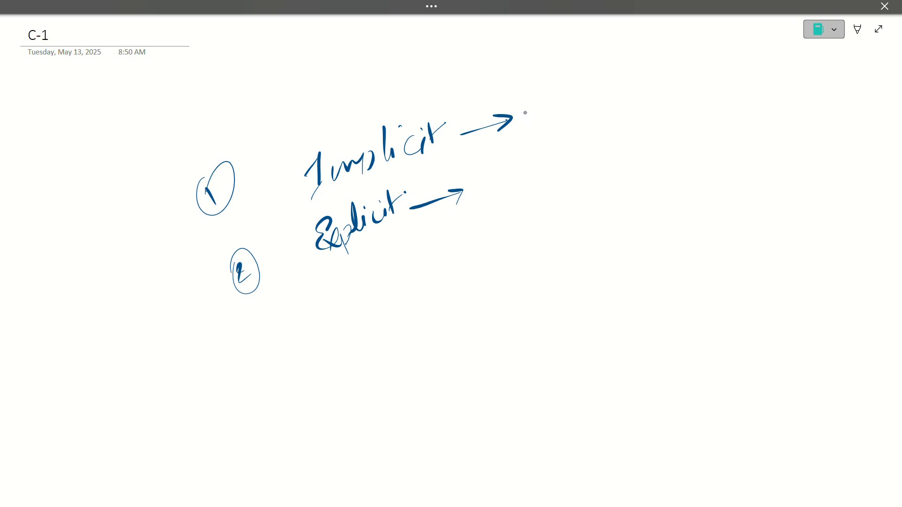
mouse_move(526, 115)
mouse_down()
mouse_move(536, 100)
mouse_move(530, 111)
mouse_up()
mouse_move(536, 101)
mouse_down()
mouse_move(532, 124)
mouse_move(563, 110)
mouse_up()
mouse_move(563, 110)
mouse_down()
mouse_move(558, 135)
mouse_move(577, 91)
mouse_move(604, 100)
mouse_move(604, 81)
mouse_move(618, 86)
mouse_move(600, 107)
mouse_move(620, 87)
mouse_up()
click(624, 86)
mouse_move(511, 157)
mouse_down()
mouse_move(626, 105)
mouse_move(604, 113)
mouse_up()
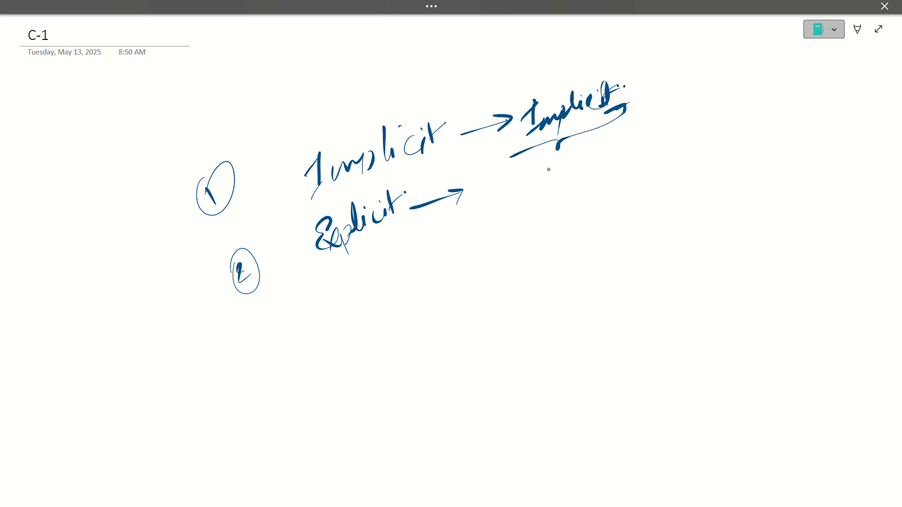
drag(483, 223, 510, 210)
mouse_move(464, 215)
mouse_down()
mouse_move(483, 187)
mouse_move(492, 198)
mouse_move(480, 203)
mouse_move(514, 177)
mouse_move(521, 191)
mouse_move(565, 151)
mouse_move(610, 150)
mouse_move(642, 134)
mouse_move(635, 150)
mouse_up()
mouse_move(548, 172)
mouse_down()
mouse_move(518, 213)
mouse_move(508, 201)
mouse_move(594, 140)
mouse_move(660, 146)
mouse_move(515, 216)
mouse_move(534, 203)
mouse_up()
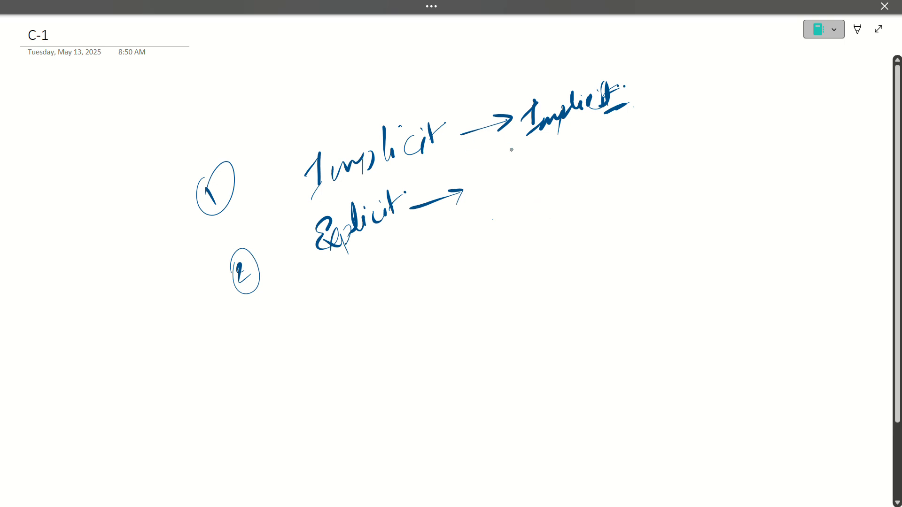
Step: Retrace the upper arrow, then handwrite GroupBy after the Explicit arrow, followed by another arrow and the word automatic
drag(464, 138, 510, 121)
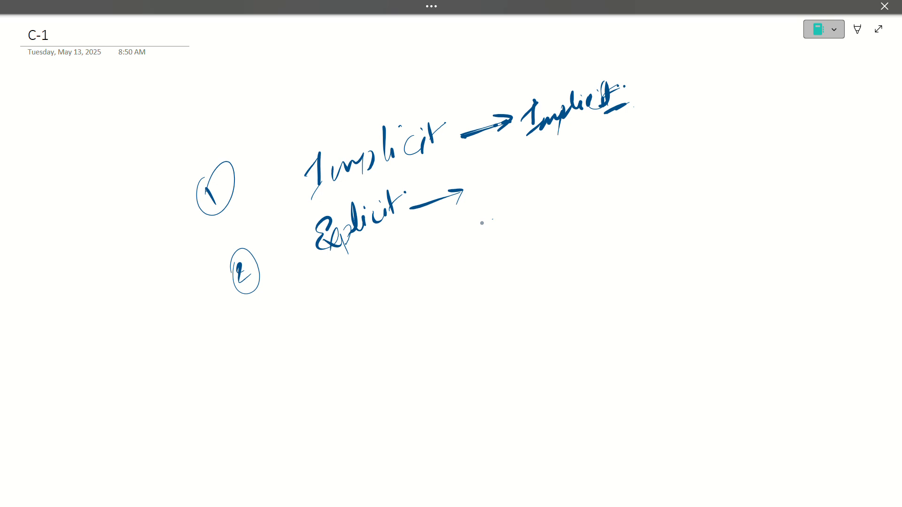
mouse_move(504, 178)
mouse_down()
mouse_move(510, 223)
mouse_move(532, 190)
mouse_move(552, 180)
mouse_move(563, 199)
mouse_up()
drag(573, 165, 587, 201)
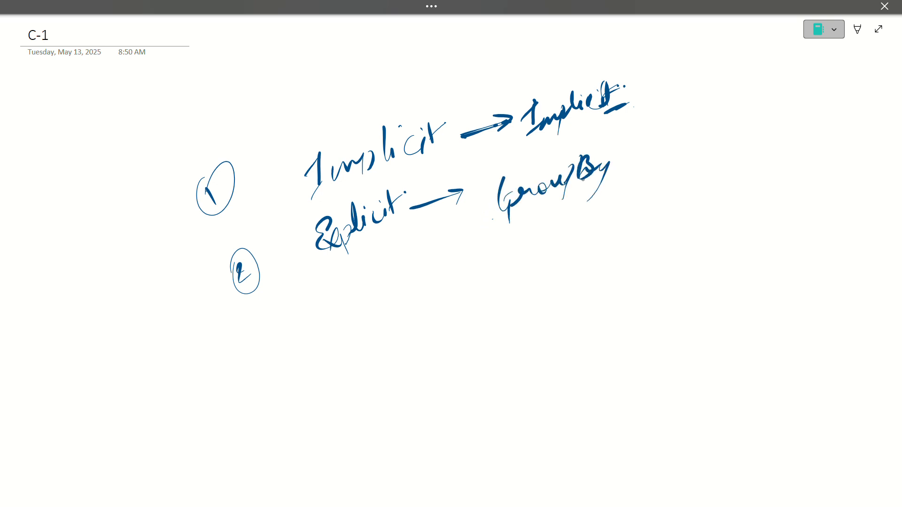
drag(620, 164, 661, 150)
mouse_move(653, 148)
mouse_down()
mouse_move(666, 150)
mouse_move(663, 160)
mouse_up()
mouse_move(690, 137)
mouse_down()
mouse_move(687, 150)
mouse_move(762, 123)
mouse_move(798, 128)
mouse_up()
drag(804, 120, 815, 122)
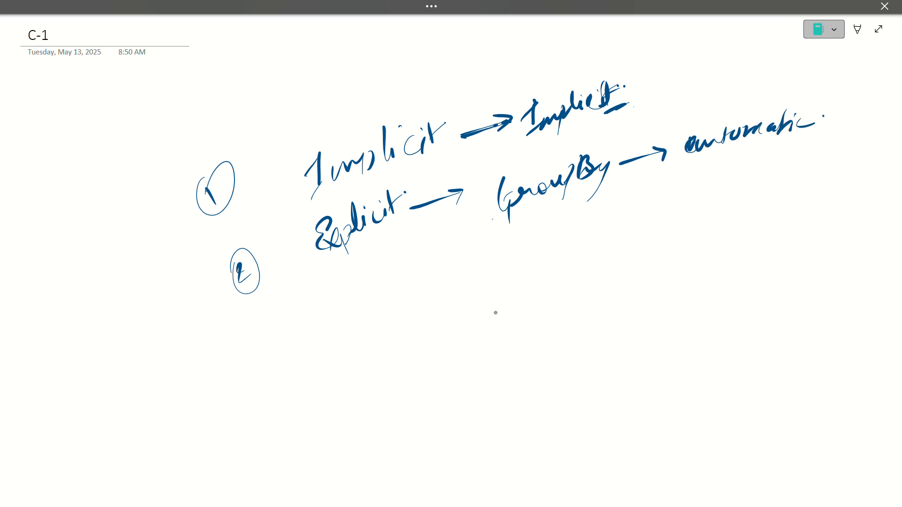
Step: Draw a branching arrow below GroupBy and handwrite "gb-" followed by two pairs of ditto marks joined by a dash
drag(532, 271, 537, 274)
mouse_move(526, 237)
mouse_down()
mouse_move(587, 232)
mouse_move(593, 243)
mouse_up()
mouse_move(639, 212)
mouse_down()
mouse_move(680, 216)
mouse_move(715, 199)
mouse_up()
drag(720, 193, 751, 193)
mouse_move(756, 189)
mouse_down()
mouse_move(805, 181)
mouse_move(821, 166)
mouse_move(853, 167)
mouse_up()
drag(858, 160, 859, 166)
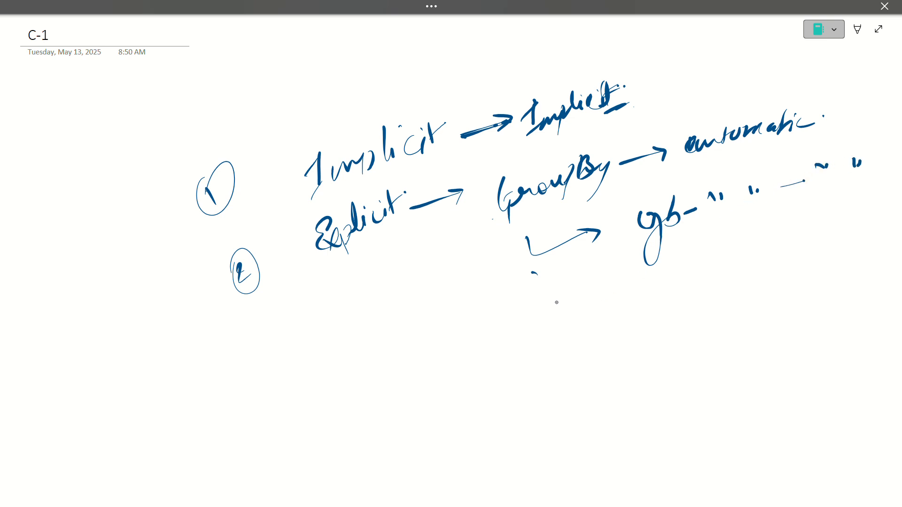
Step: Add another arrow below the gb line, handwrite Name with a dash to a second word, and circle that word
drag(544, 310, 605, 302)
mouse_move(658, 278)
mouse_down()
mouse_move(651, 293)
mouse_move(665, 272)
mouse_move(692, 284)
mouse_move(775, 250)
mouse_move(807, 219)
mouse_up()
mouse_move(807, 219)
mouse_down()
mouse_move(812, 234)
mouse_move(837, 221)
mouse_move(829, 214)
mouse_move(856, 224)
mouse_move(868, 212)
mouse_up()
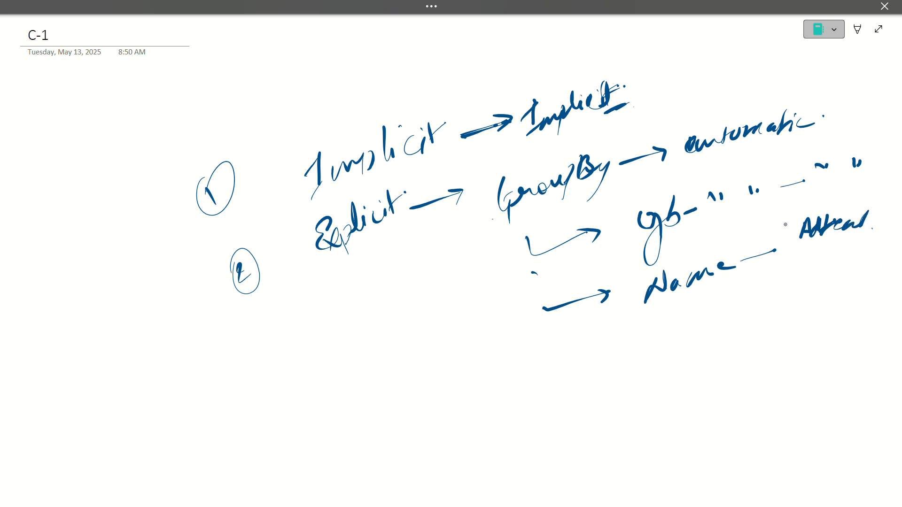
mouse_move(794, 216)
mouse_down()
mouse_move(834, 240)
mouse_move(848, 205)
mouse_move(778, 234)
mouse_up()
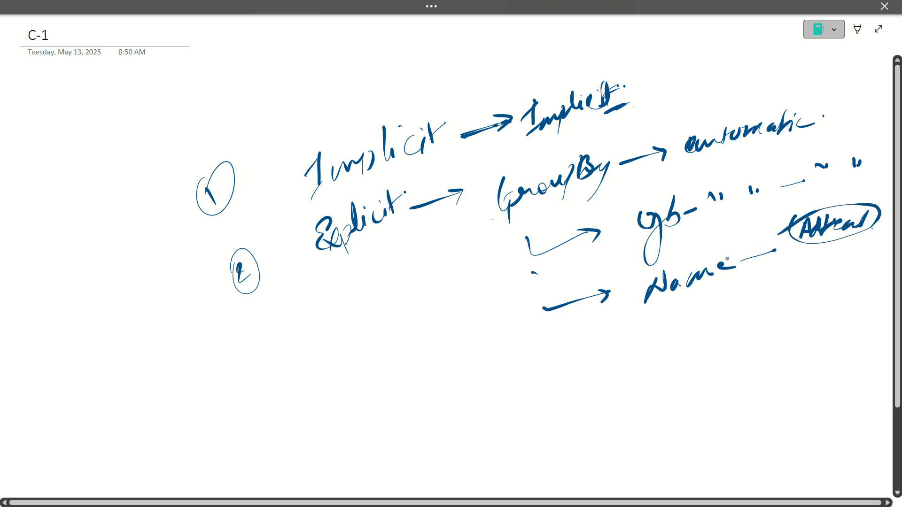
Step: Add a second Name row with the circled note Att, and mark the two rows with a tick, a cross and underlines
mouse_move(553, 348)
mouse_down()
mouse_move(675, 313)
mouse_move(695, 324)
mouse_move(712, 314)
mouse_move(737, 317)
mouse_move(823, 262)
mouse_move(843, 260)
mouse_up()
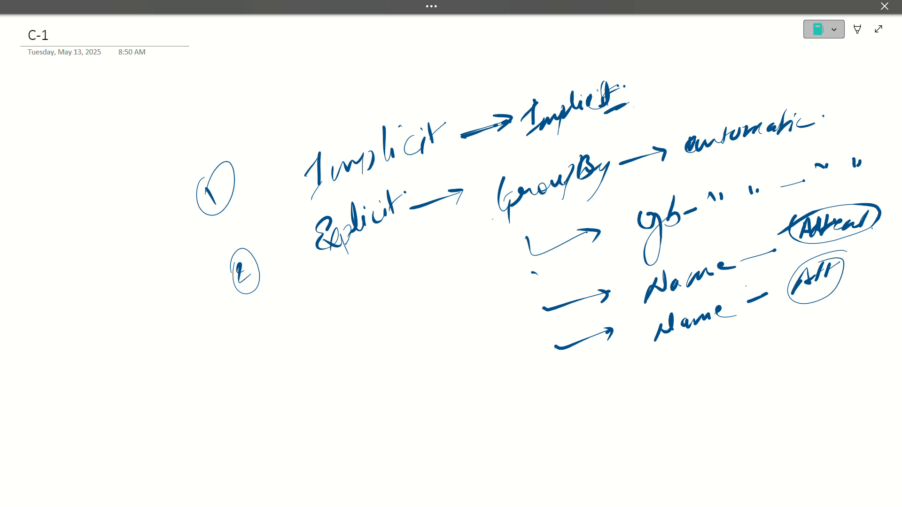
drag(747, 286, 819, 260)
drag(792, 309, 783, 323)
drag(781, 312, 794, 321)
drag(643, 320, 705, 290)
drag(798, 250, 829, 243)
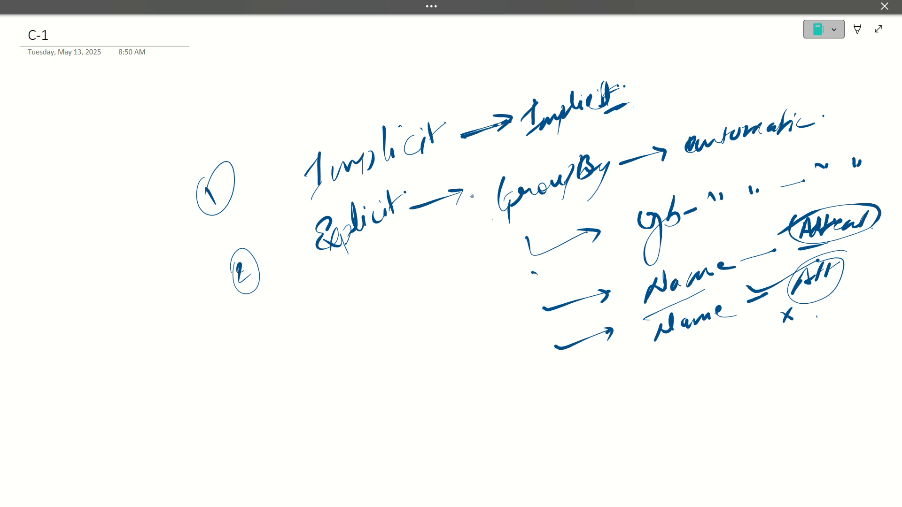
Step: Handwrite a circled 3 in the lower part of the page, then leave full-page view and dismiss the drawing tip
mouse_move(281, 417)
mouse_down()
mouse_move(288, 400)
mouse_move(287, 431)
mouse_move(310, 390)
mouse_up()
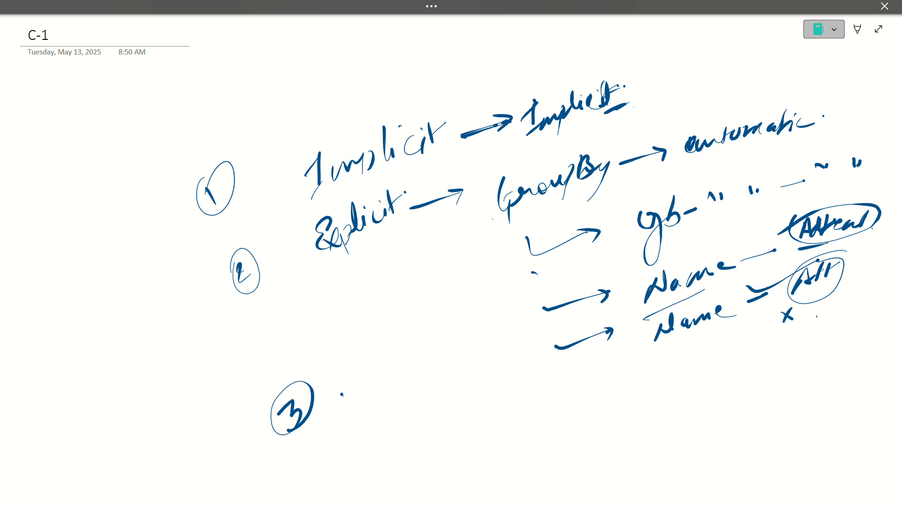
click(878, 29)
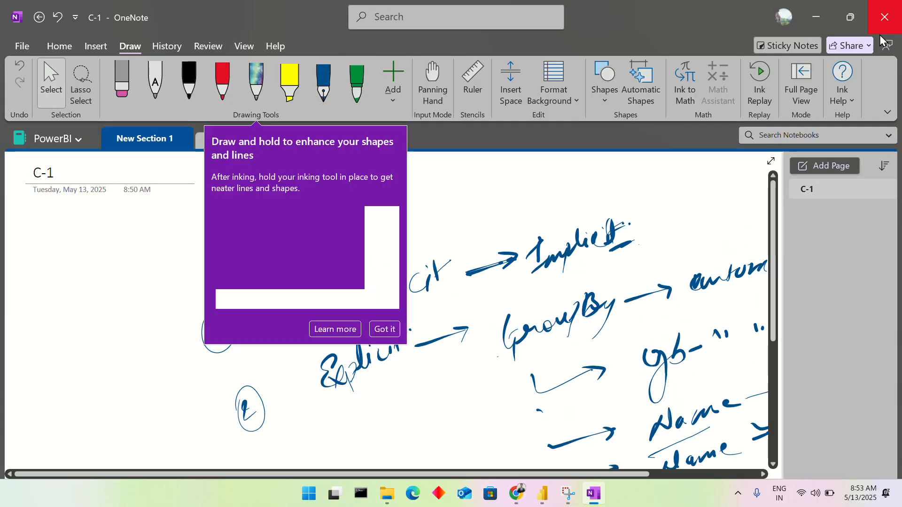
click(383, 329)
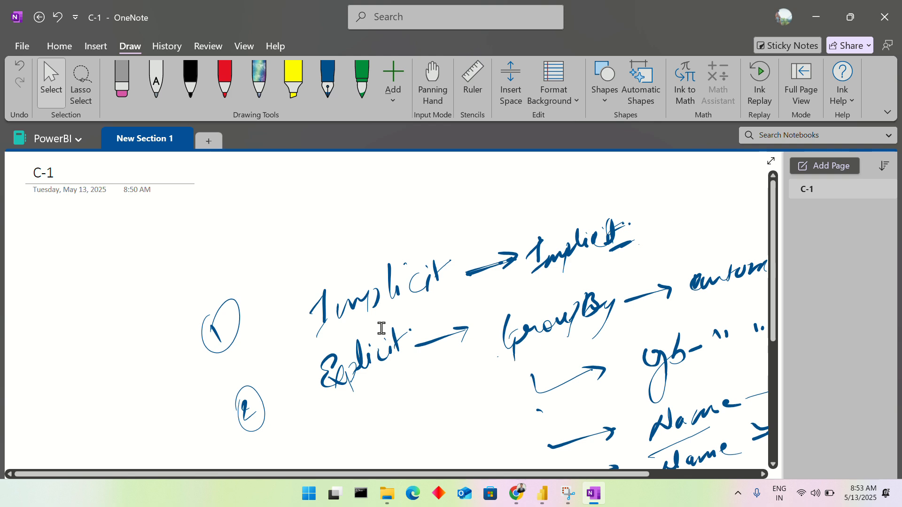
Step: Switch to Power BI Desktop, open the sales2017_raw query in Power Query Editor and select the groupped sales value for store S0051
key(alt+Tab)
key(alt+Tab)
key(alt+Tab)
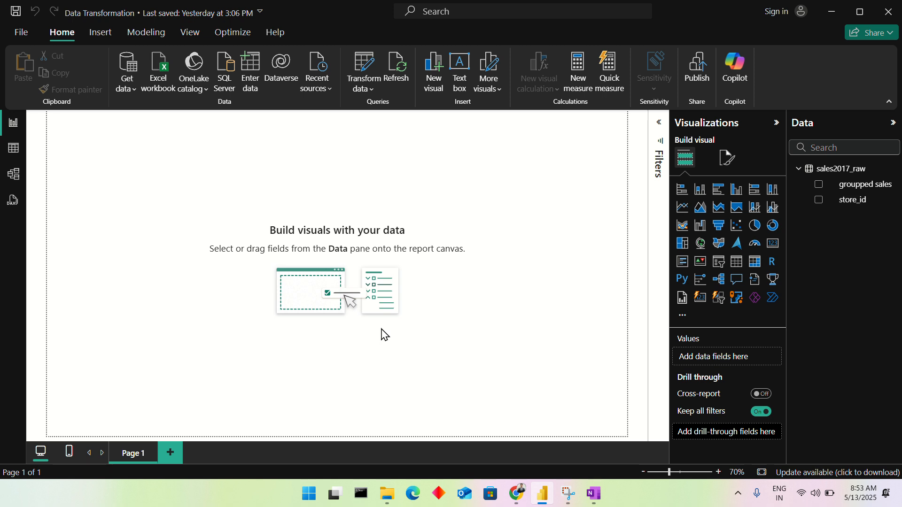
click(369, 68)
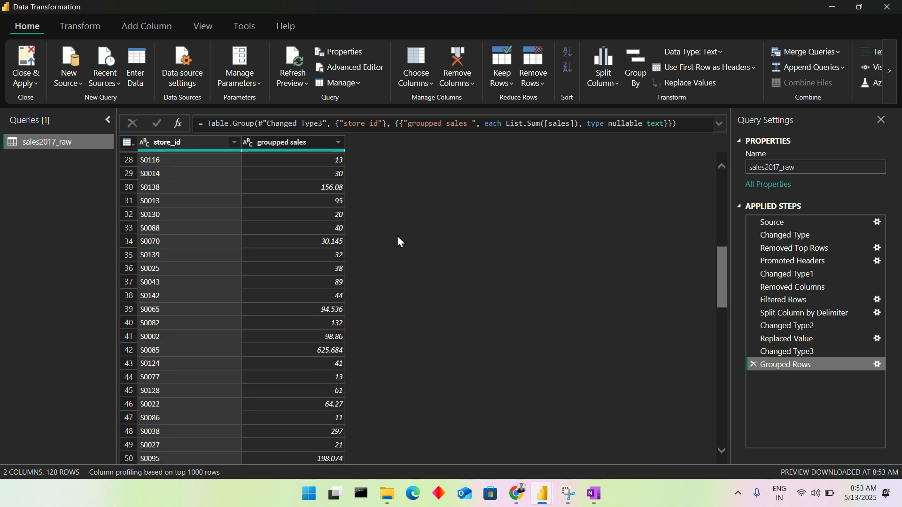
click(278, 202)
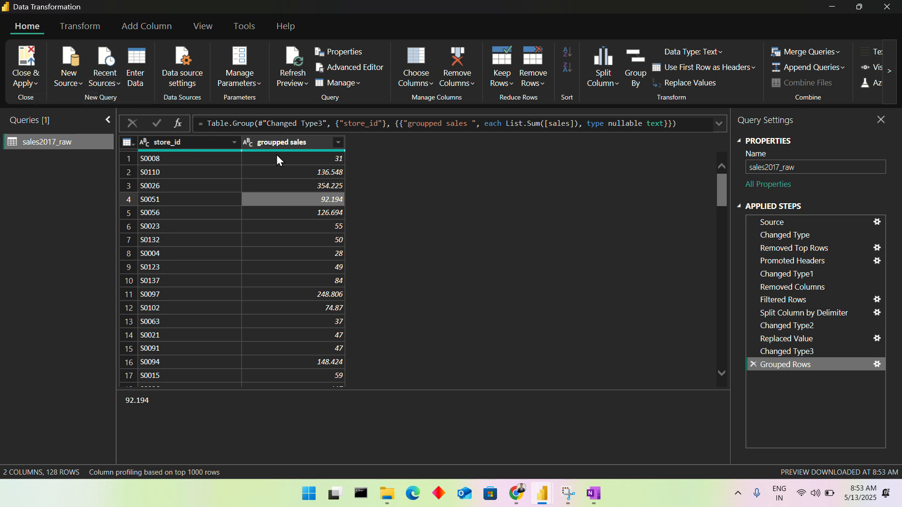
Step: Look through the grouped rows per store, selecting the groupped sales values for stores S0123 and S0051
click(285, 267)
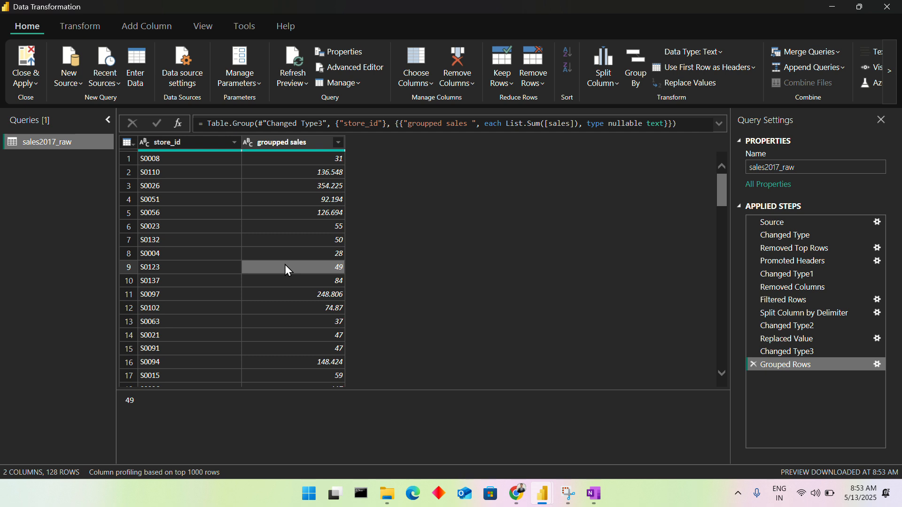
scroll(383, 283, down, 3)
scroll(383, 283, down, 5)
scroll(383, 283, up, 9)
click(289, 203)
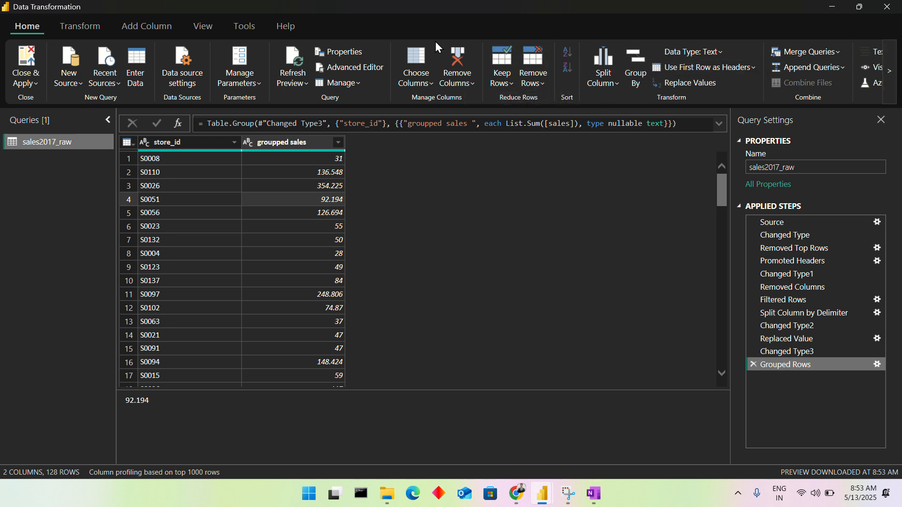
Step: Open Group By for the groupped sales column and examine the operations available in Basic mode
click(71, 32)
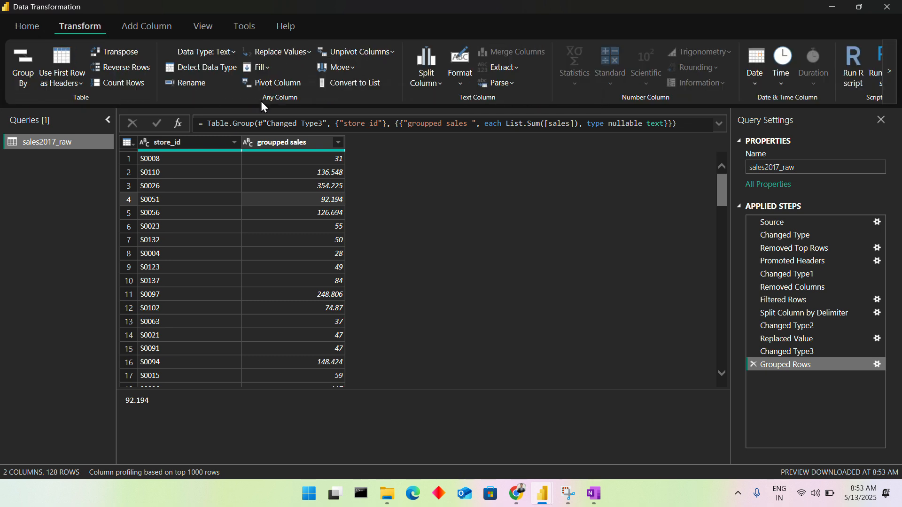
click(74, 78)
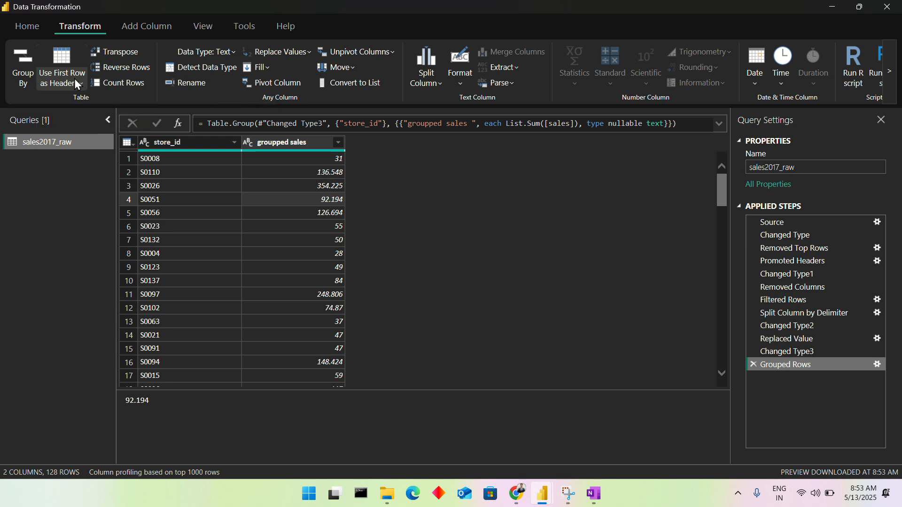
click(149, 41)
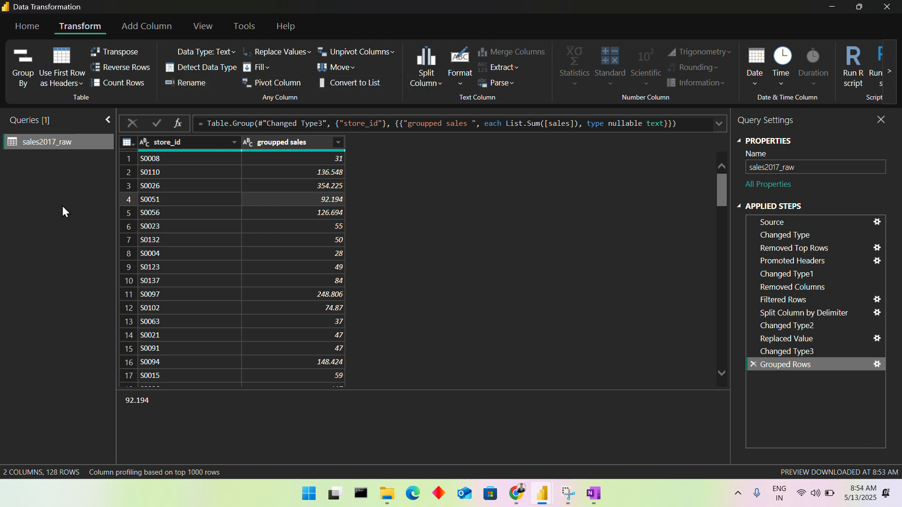
click(21, 59)
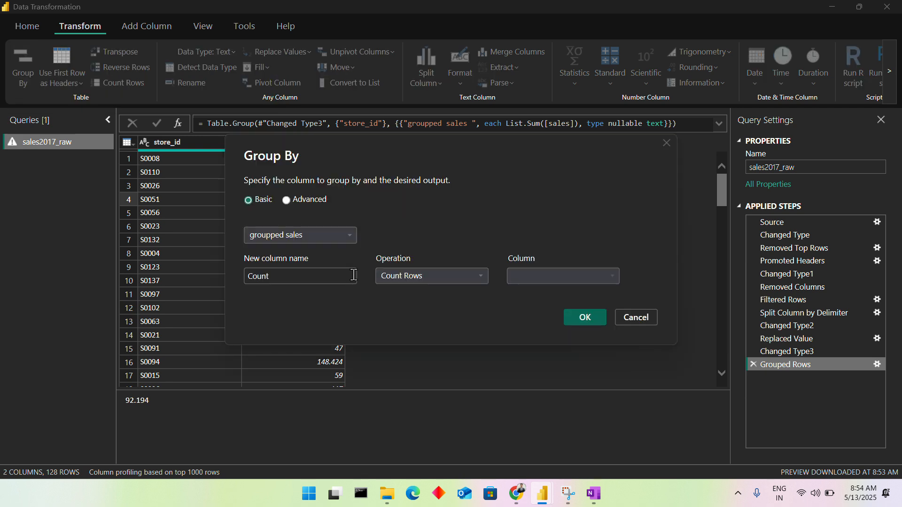
click(422, 276)
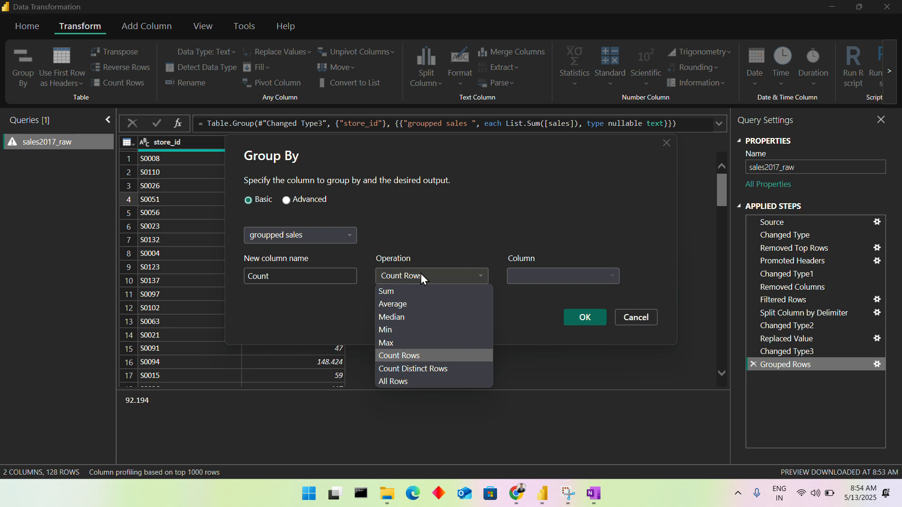
Step: Try Advanced grouping with a second aggregation row, review its options and the operation choices, and cancel the Group By dialog
click(286, 200)
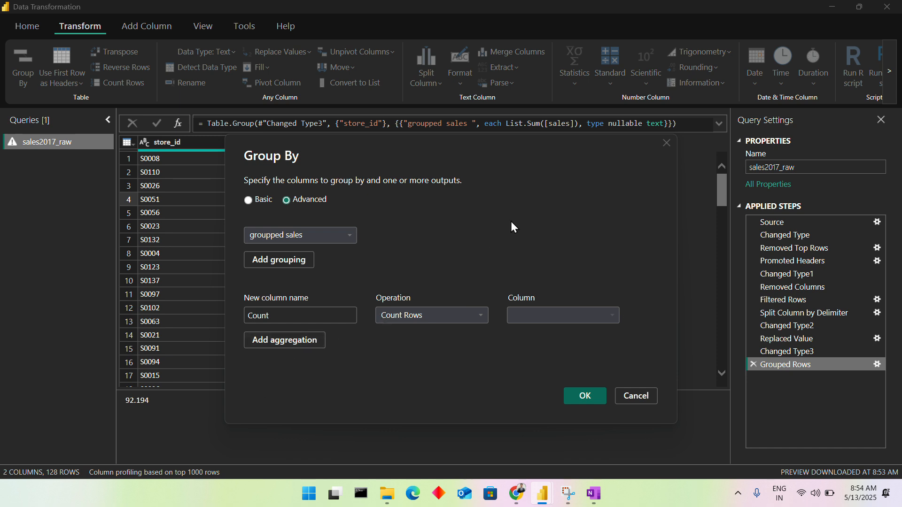
click(278, 348)
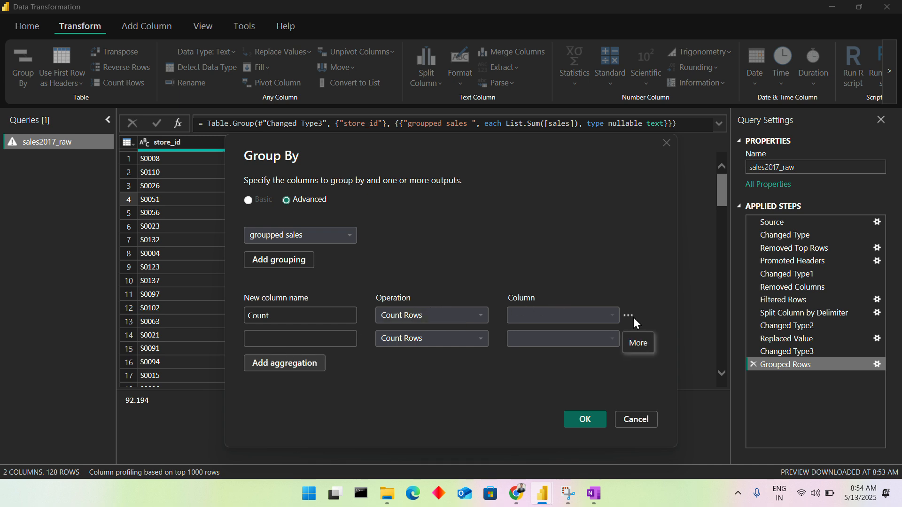
click(632, 317)
click(599, 261)
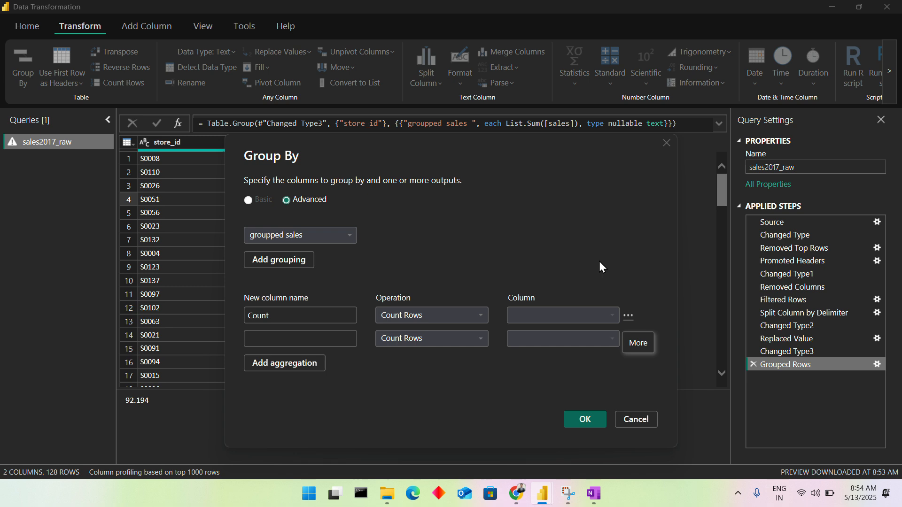
click(392, 310)
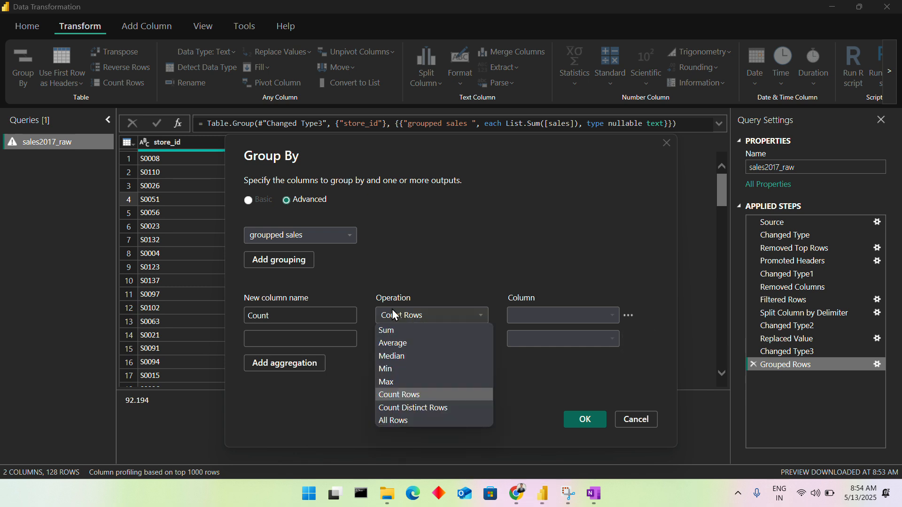
click(398, 234)
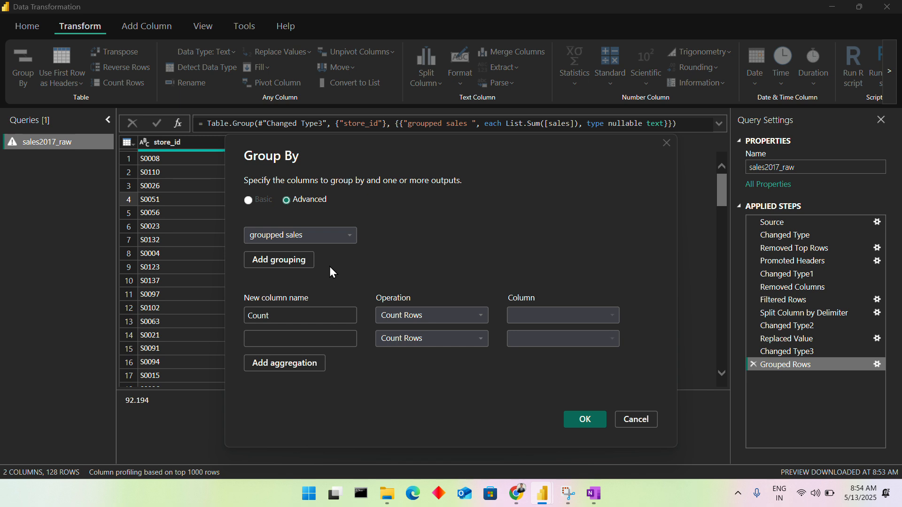
click(653, 422)
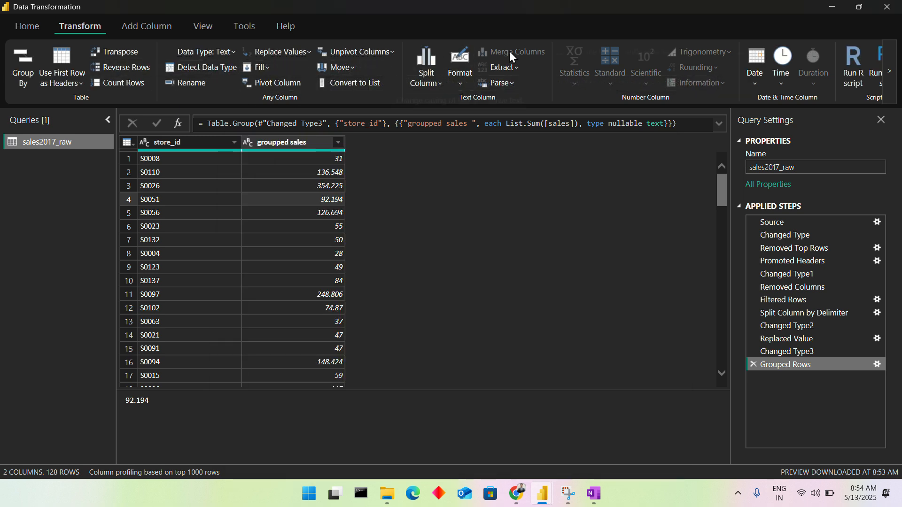
click(891, 72)
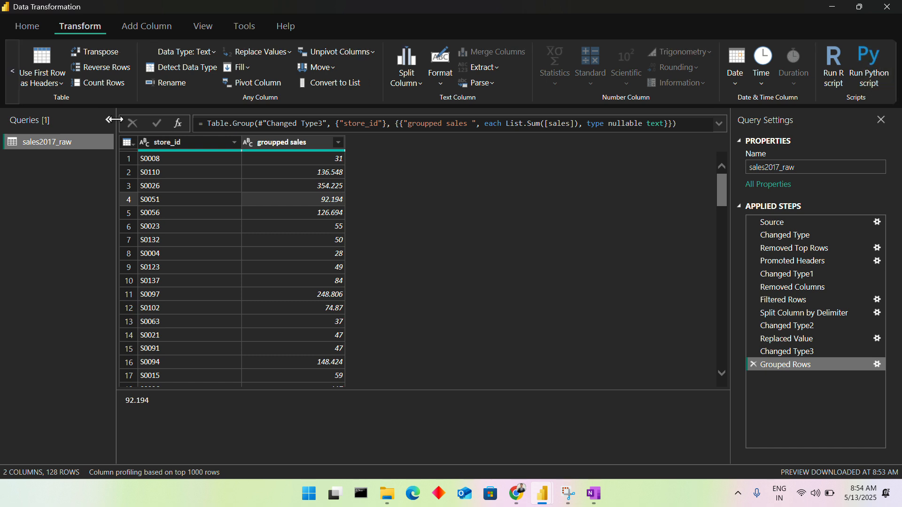
click(8, 65)
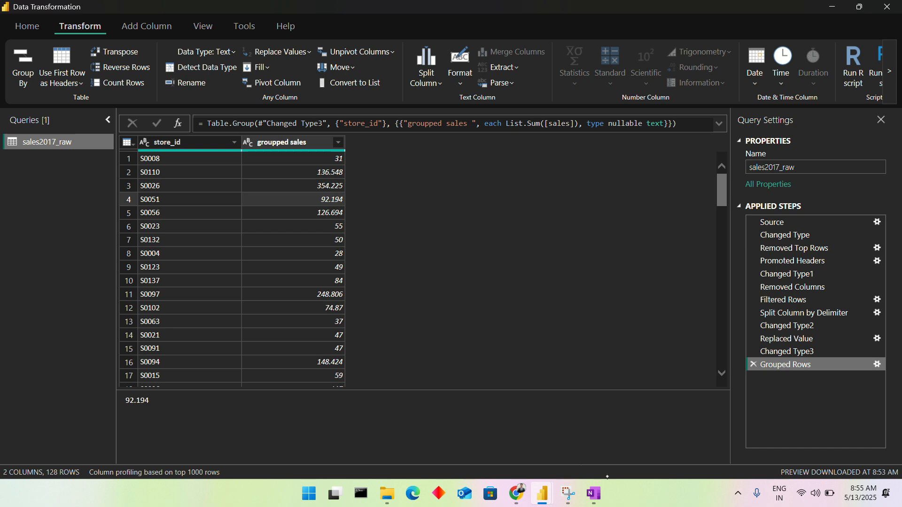
Step: Switch to OneNote and look over the handwritten grouping notes on page C-1, marking a short stroke above Implicit
click(594, 493)
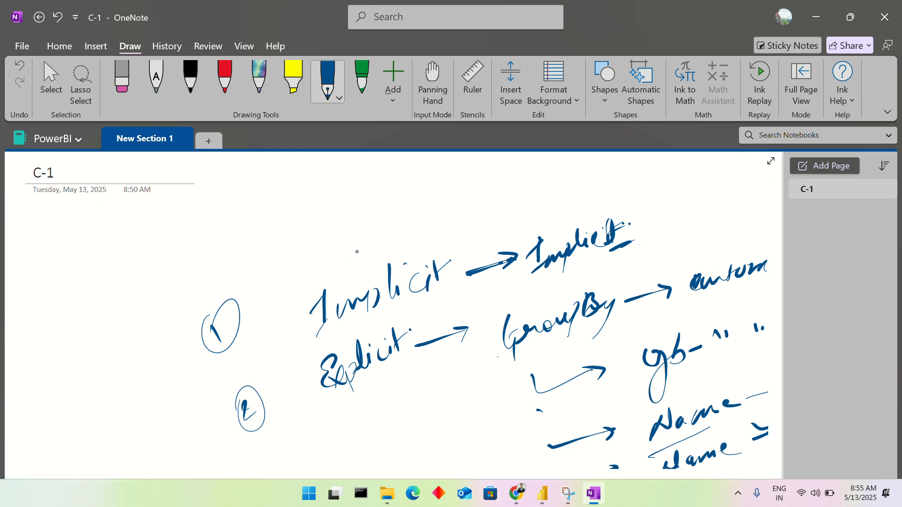
drag(357, 253, 320, 272)
click(51, 80)
scroll(462, 291, right, 1)
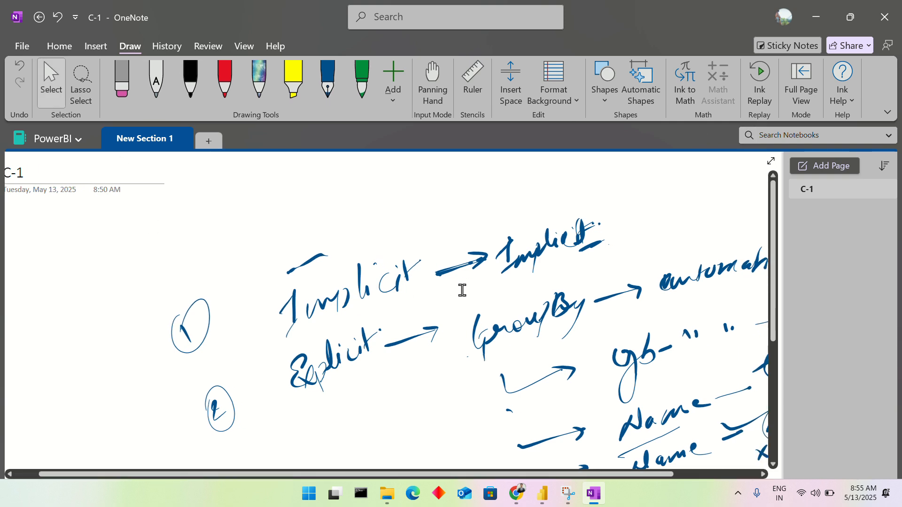
scroll(462, 290, down, 5)
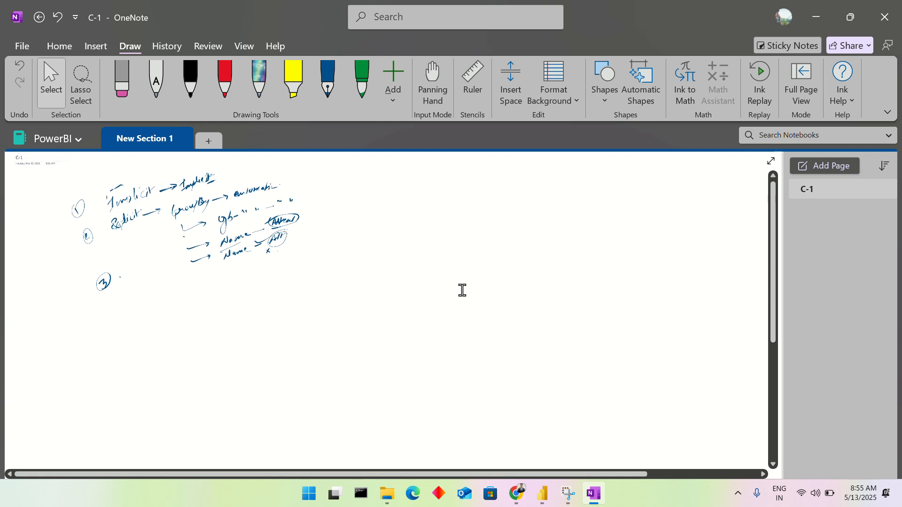
scroll(462, 290, up, 5)
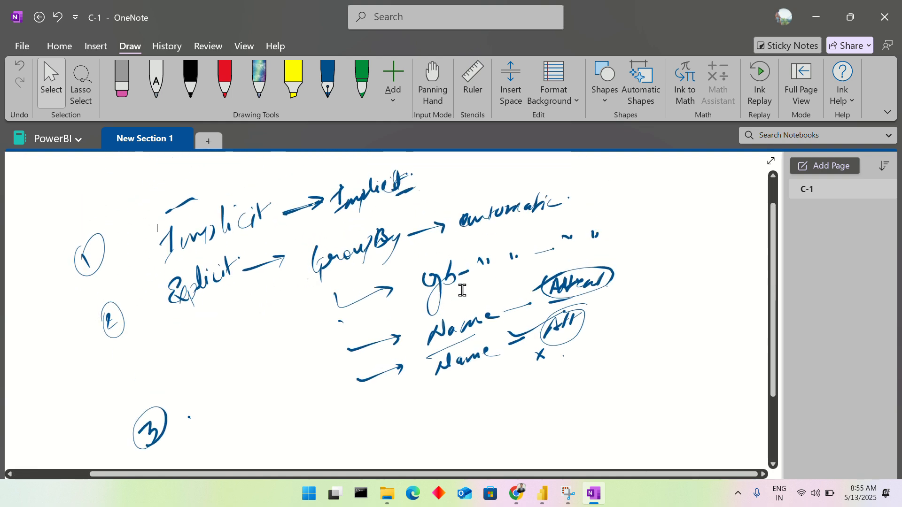
scroll(462, 290, up, 1)
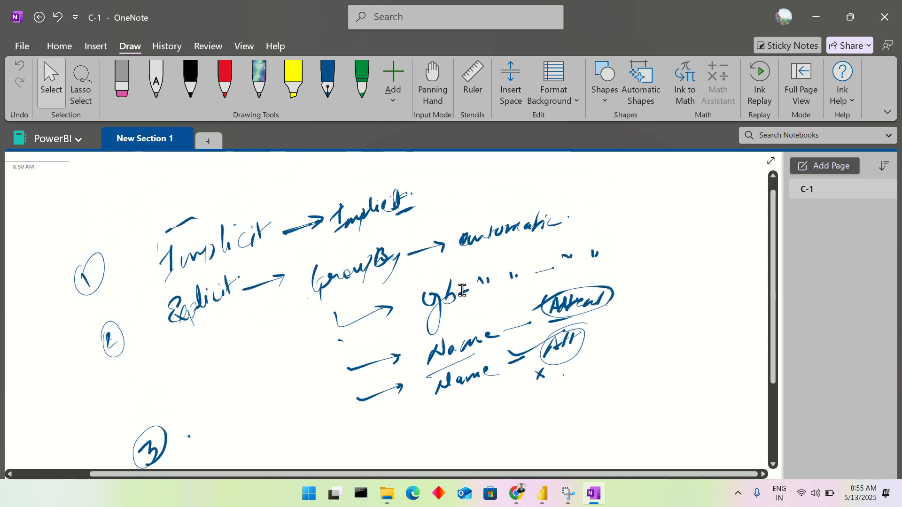
Step: Erase all the handwritten grouping notes from page C-1, including the circled numbers 1, 2 and 3
mouse_move(517, 348)
mouse_down()
mouse_move(515, 365)
mouse_move(487, 382)
mouse_move(544, 382)
mouse_move(513, 358)
mouse_move(553, 334)
mouse_move(433, 368)
mouse_move(376, 368)
mouse_move(411, 388)
mouse_move(451, 352)
mouse_move(539, 338)
mouse_move(592, 343)
mouse_up()
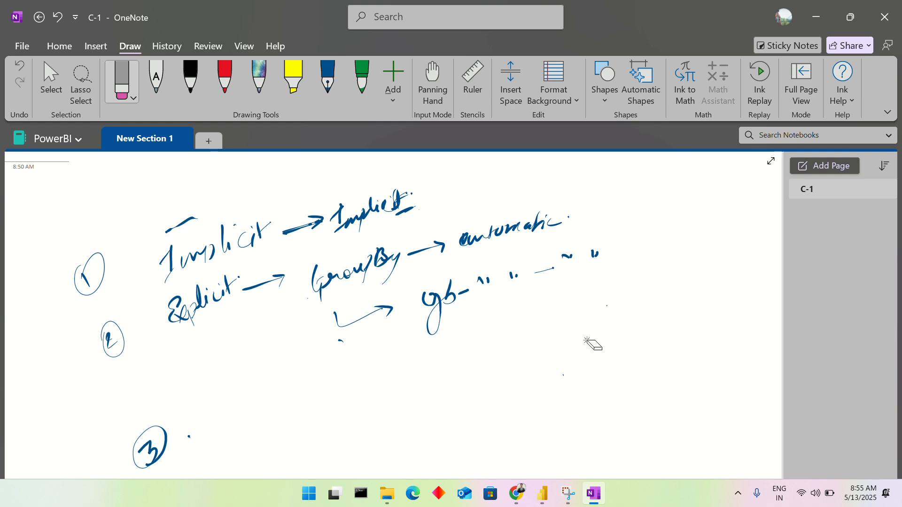
mouse_move(357, 328)
mouse_down()
mouse_move(329, 337)
mouse_move(365, 339)
mouse_move(422, 297)
mouse_move(590, 255)
mouse_move(604, 264)
mouse_up()
mouse_move(533, 266)
mouse_down()
mouse_move(463, 252)
mouse_move(554, 235)
mouse_move(200, 286)
mouse_move(225, 291)
mouse_move(205, 300)
mouse_move(263, 228)
mouse_move(244, 210)
mouse_move(160, 281)
mouse_move(421, 206)
mouse_move(417, 195)
mouse_move(417, 213)
mouse_move(274, 302)
mouse_move(205, 422)
mouse_move(150, 449)
mouse_up()
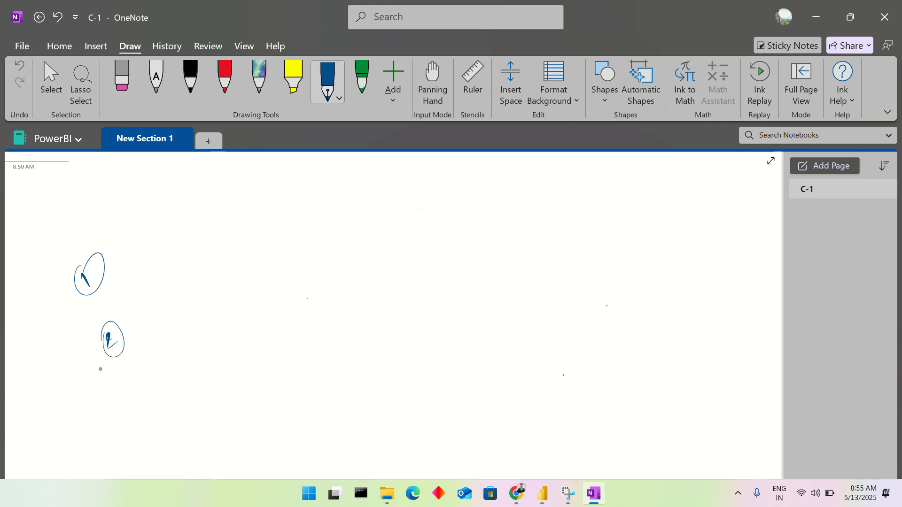
drag(112, 331, 100, 366)
drag(91, 267, 80, 302)
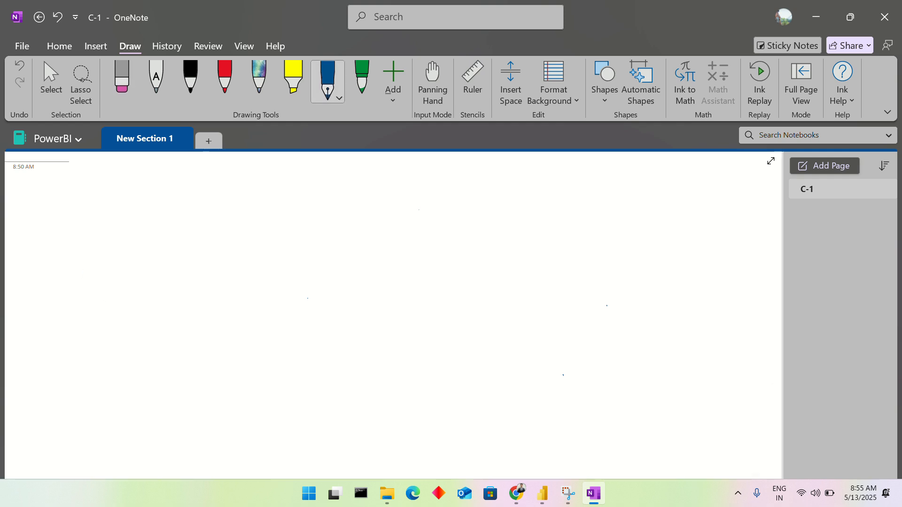
Step: Handwrite the heading Transpose followed by a dot in blue pen near the upper part of the cleared page
drag(183, 233, 220, 210)
mouse_move(210, 217)
mouse_down()
mouse_move(204, 252)
mouse_move(260, 233)
mouse_move(271, 258)
mouse_move(288, 226)
mouse_up()
drag(288, 230, 307, 215)
drag(305, 227, 320, 212)
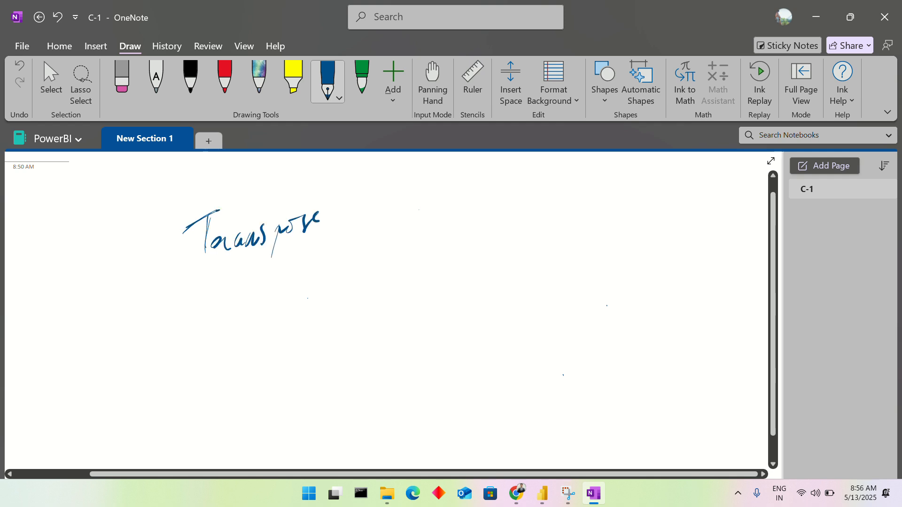
click(336, 212)
Step: Sketch a wide freehand rectangle below the Transpose heading and a narrow slanted one to its right
drag(218, 329, 218, 391)
mouse_move(219, 324)
mouse_down()
mouse_move(238, 321)
mouse_move(317, 366)
mouse_move(199, 390)
mouse_up()
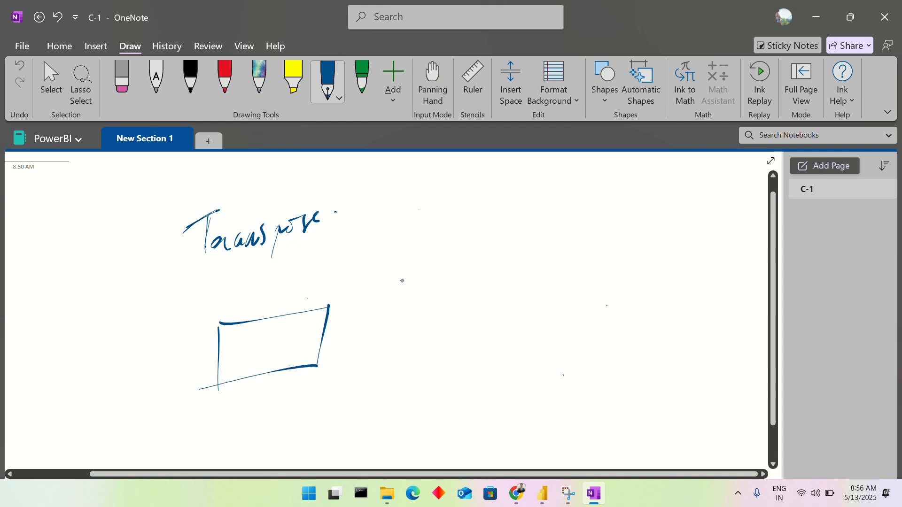
drag(410, 265, 379, 355)
mouse_move(409, 266)
mouse_down()
mouse_move(438, 265)
mouse_move(376, 367)
mouse_up()
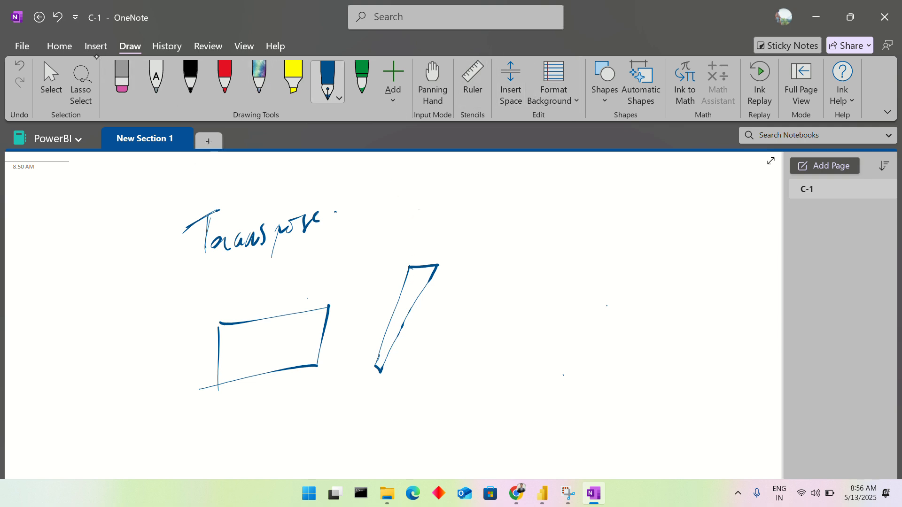
Step: Insert a rectangle shape, stretch it into a tall narrow column beside the freehand sketches, and erase both sketches
click(96, 46)
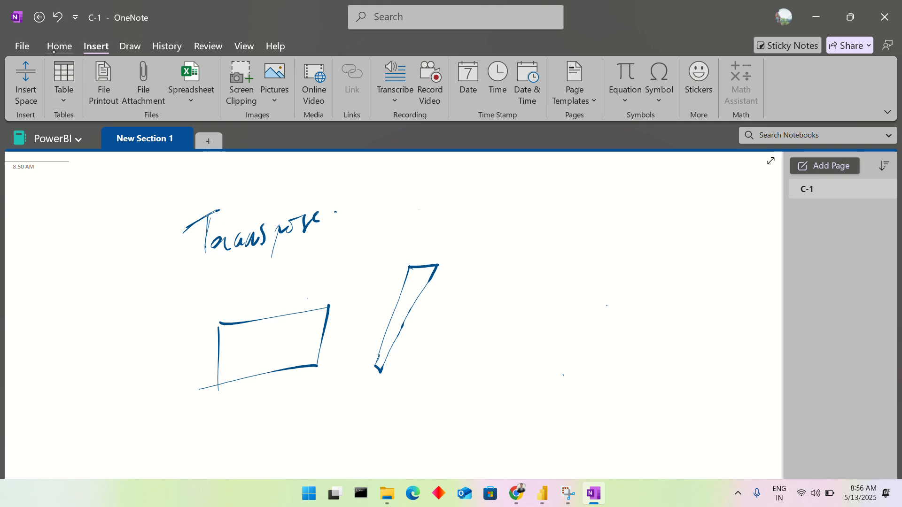
click(67, 46)
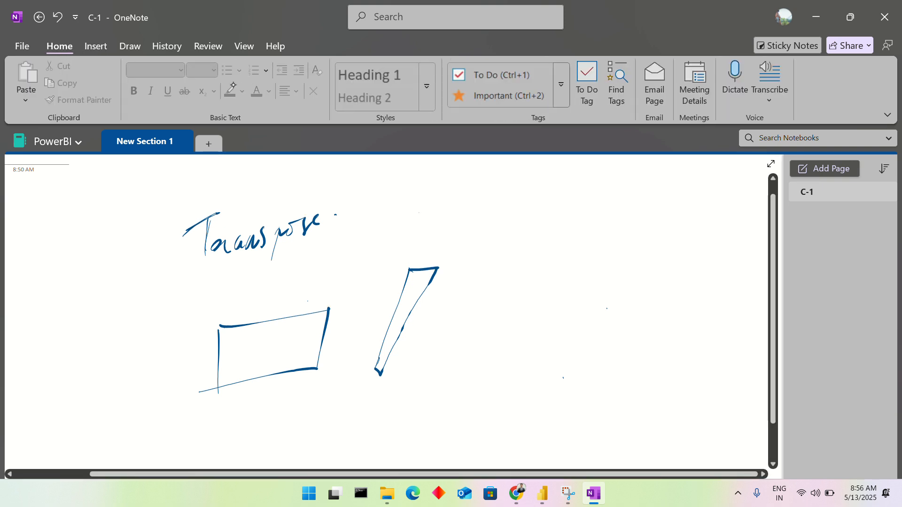
click(133, 46)
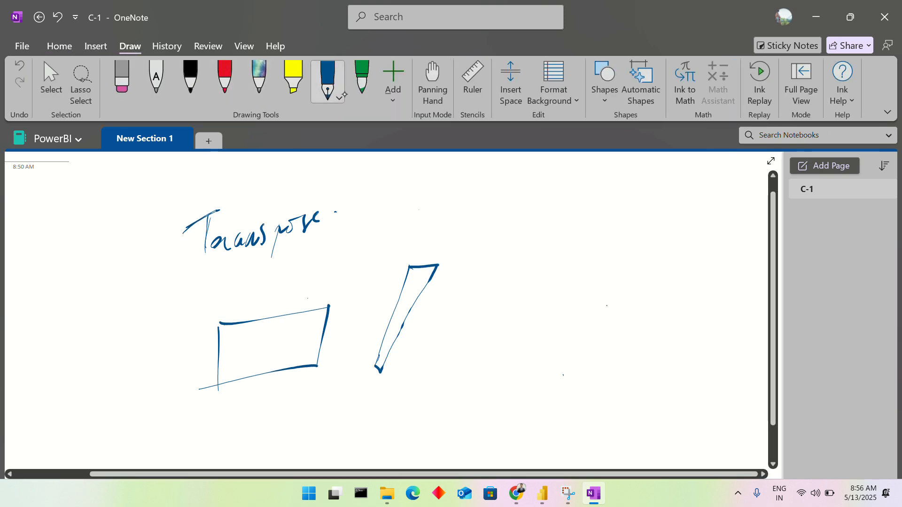
click(604, 101)
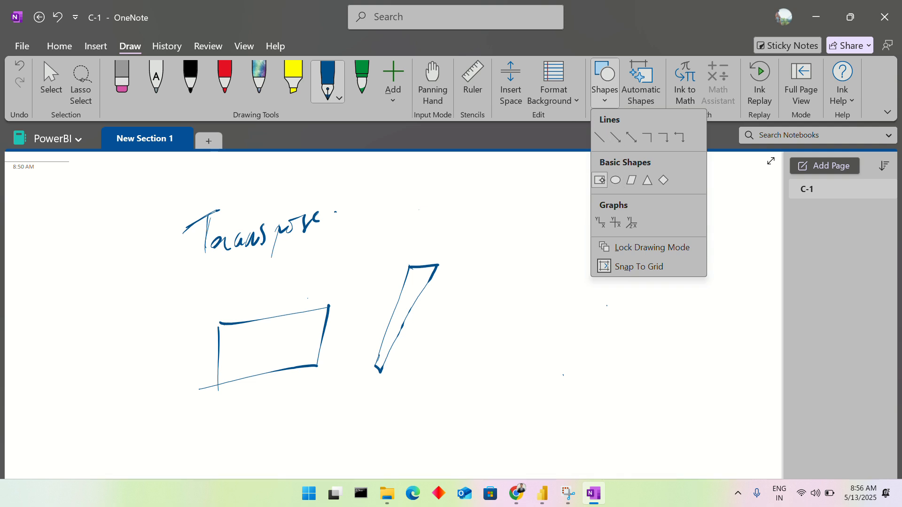
click(599, 180)
click(529, 245)
drag(527, 242, 467, 248)
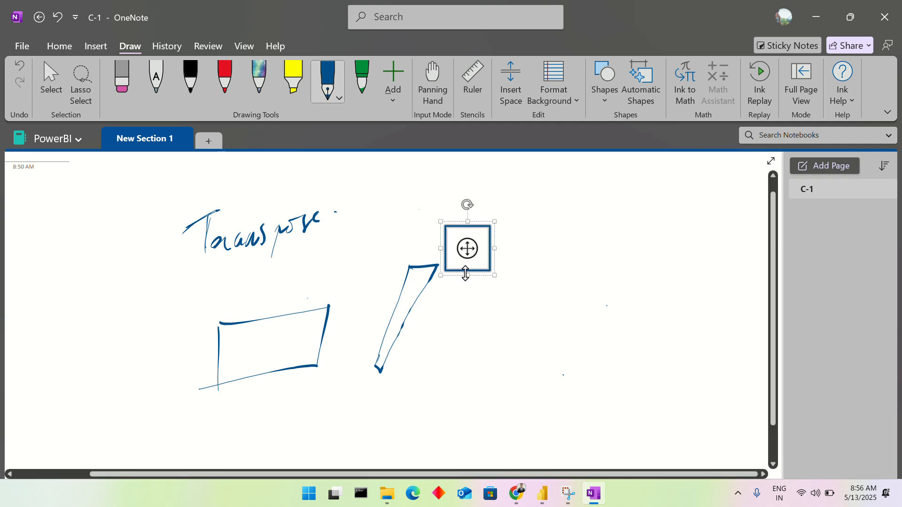
drag(467, 275, 461, 394)
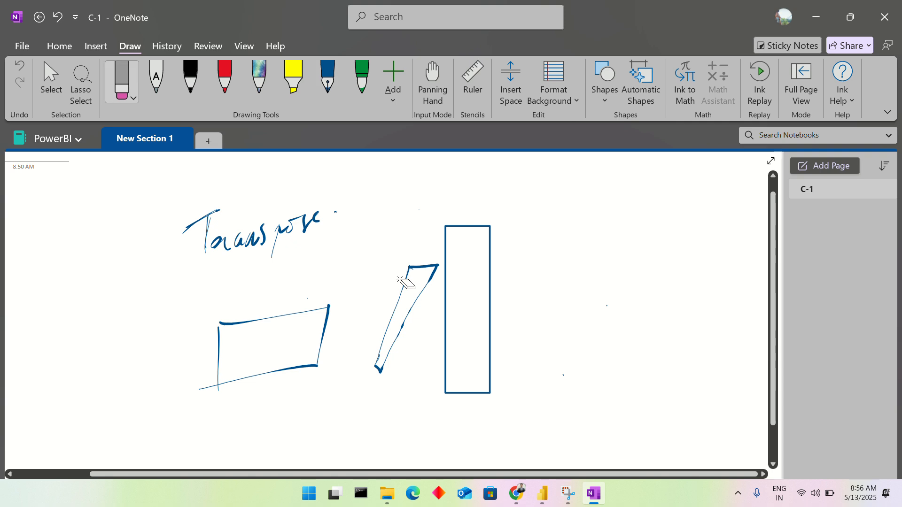
drag(407, 281, 420, 290)
mouse_move(334, 317)
mouse_down()
mouse_move(323, 352)
mouse_move(217, 371)
mouse_up()
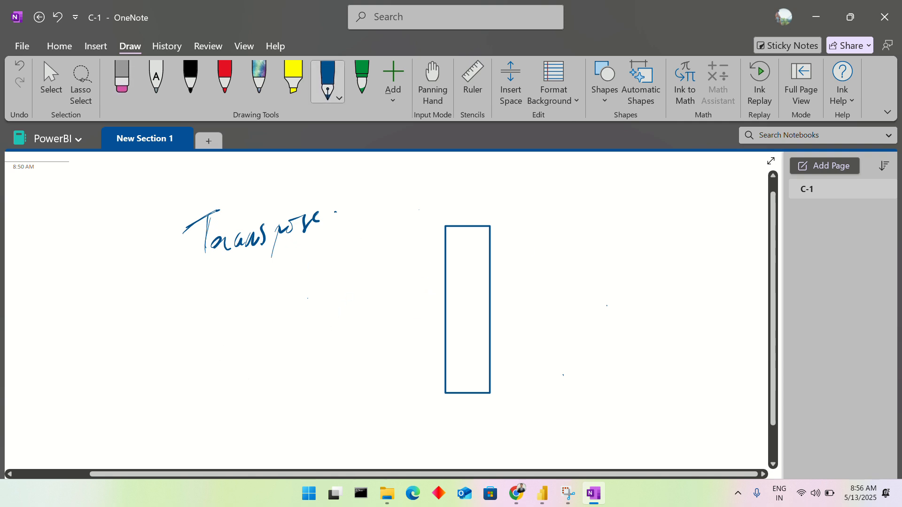
Step: Draw a header line across the upper end of the tall rectangle and handwrite Col 1 above it
drag(439, 253, 497, 249)
drag(463, 236, 458, 249)
drag(466, 244, 480, 247)
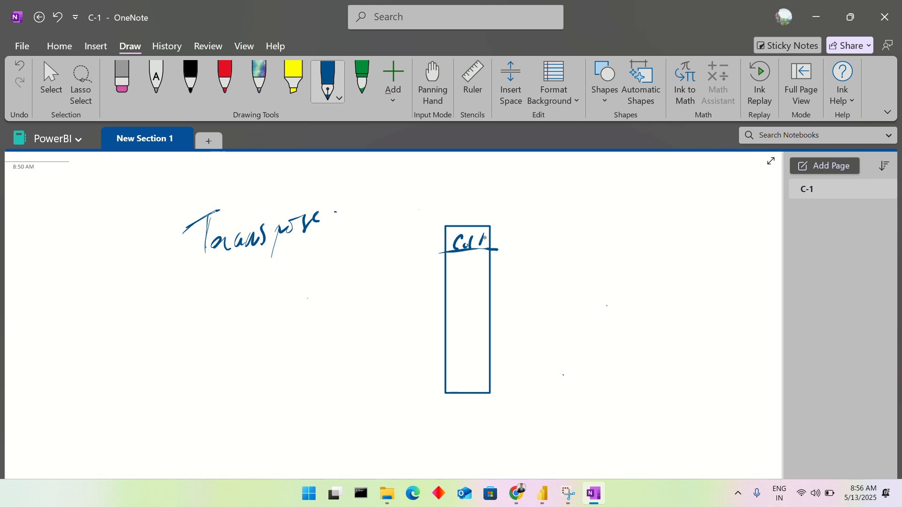
Step: Draw an arrow pointing right from the tall rectangle to a freehand wide horizontal rectangle
drag(517, 283, 581, 286)
drag(566, 280, 566, 301)
mouse_move(578, 302)
mouse_down()
mouse_move(591, 267)
mouse_move(729, 290)
mouse_move(714, 320)
mouse_move(611, 305)
mouse_move(658, 317)
mouse_up()
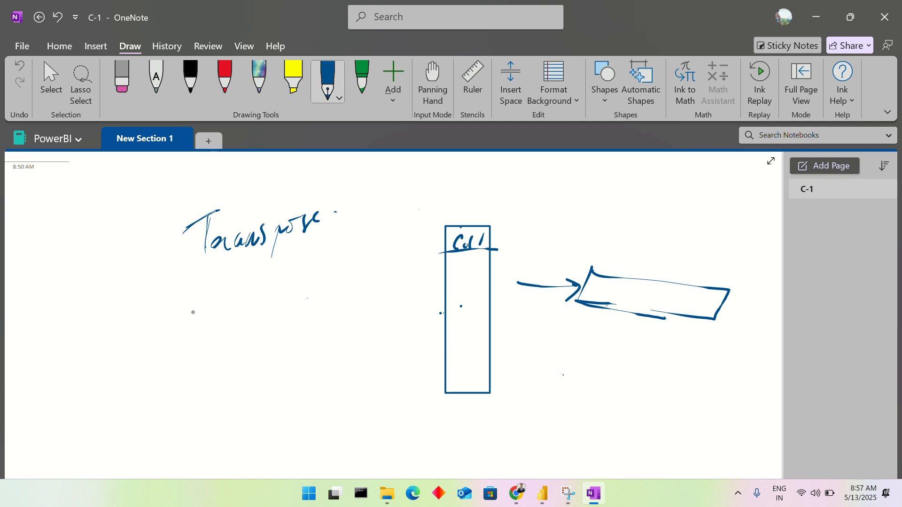
Step: Handwrite a second Transpose below the heading with a pair of square brackets beside it and an arrow to another bracket pair below
drag(165, 323, 190, 305)
mouse_move(184, 311)
mouse_down()
mouse_move(186, 338)
mouse_move(244, 301)
mouse_move(279, 297)
mouse_up()
click(207, 316)
mouse_move(313, 257)
mouse_down()
mouse_move(305, 260)
mouse_move(311, 308)
mouse_move(348, 287)
mouse_move(334, 305)
mouse_up()
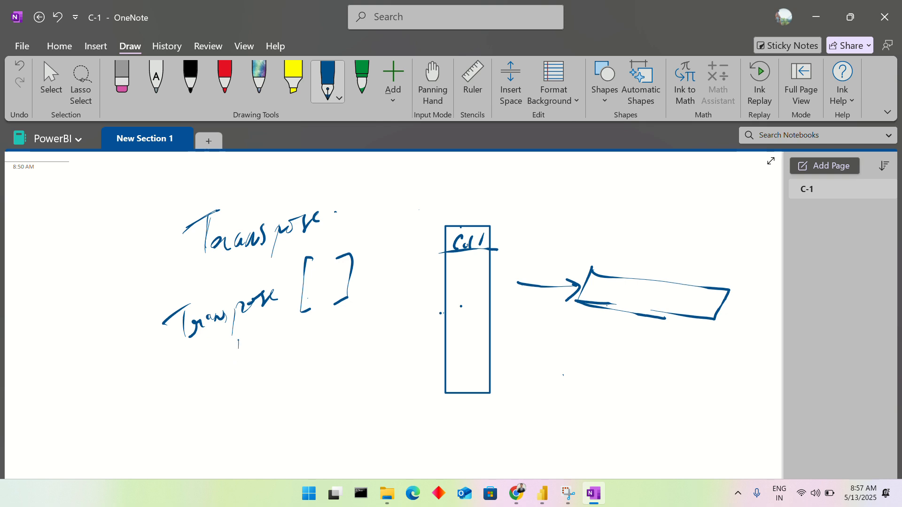
drag(238, 348, 293, 354)
mouse_move(335, 334)
mouse_down()
mouse_move(323, 362)
mouse_move(361, 371)
mouse_up()
mouse_move(366, 326)
mouse_down()
mouse_move(381, 362)
mouse_move(370, 365)
mouse_up()
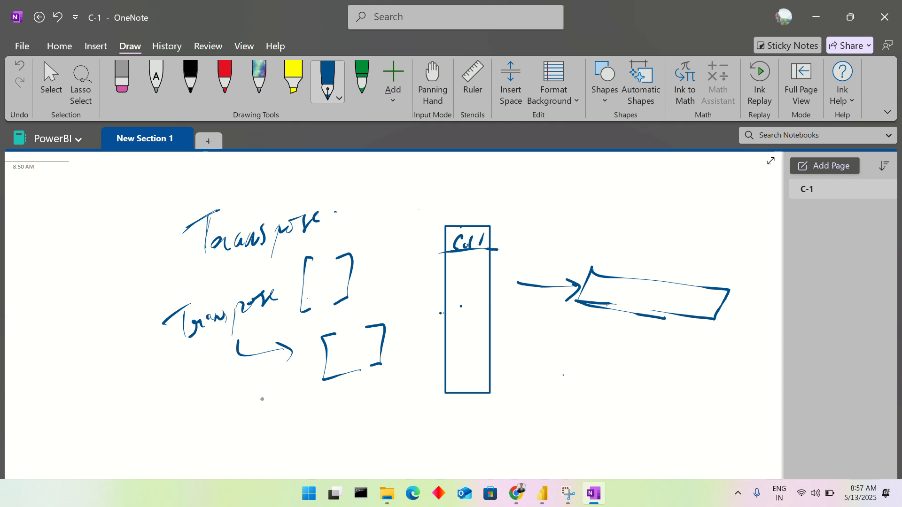
Step: Sketch a slanted wide rectangle below the notes with an arrow to the tall column, and add a second arrow pointing right from the column
mouse_move(130, 455)
mouse_down()
mouse_move(128, 425)
mouse_move(238, 393)
mouse_move(227, 426)
mouse_move(131, 460)
mouse_up()
mouse_move(230, 412)
mouse_down()
mouse_move(436, 386)
mouse_move(417, 400)
mouse_up()
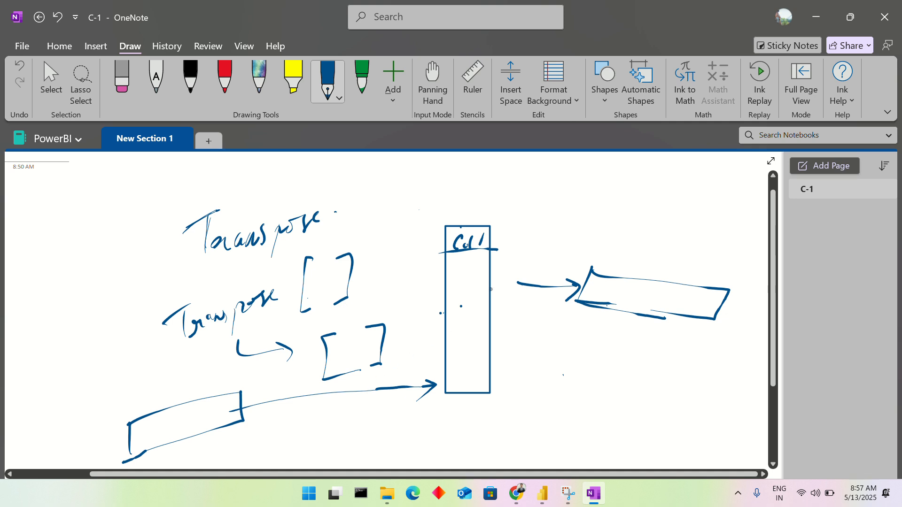
mouse_move(506, 317)
mouse_down()
mouse_move(559, 323)
mouse_move(556, 333)
mouse_up()
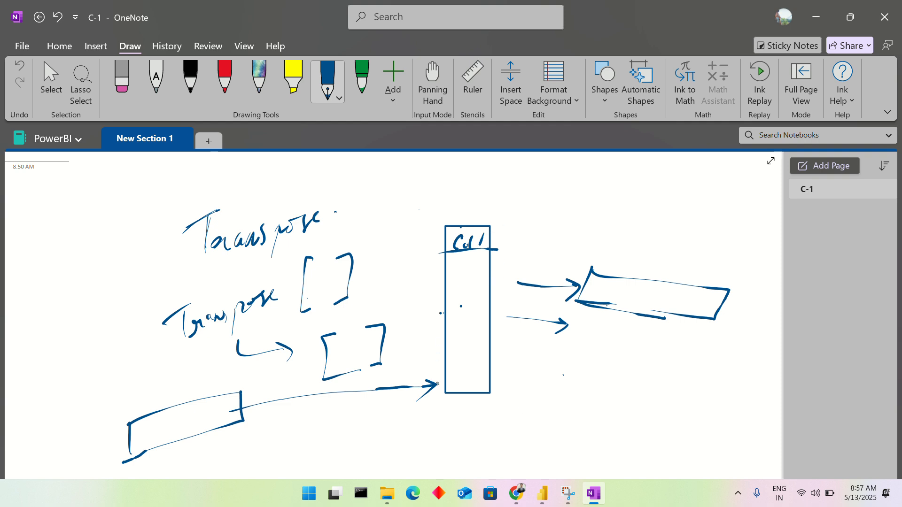
Step: Switch to the Power Query Editor, transpose the grouped sales table, and remove the Transposed Table step
mouse_move(543, 493)
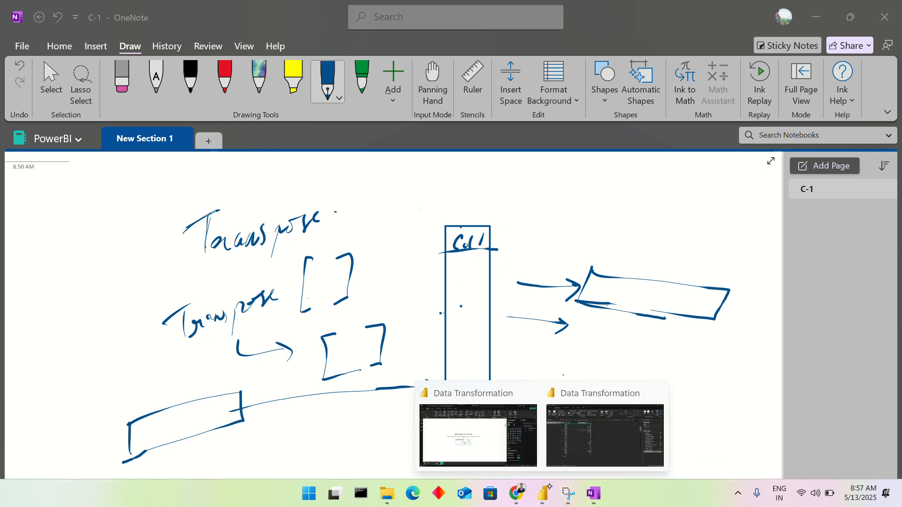
click(605, 435)
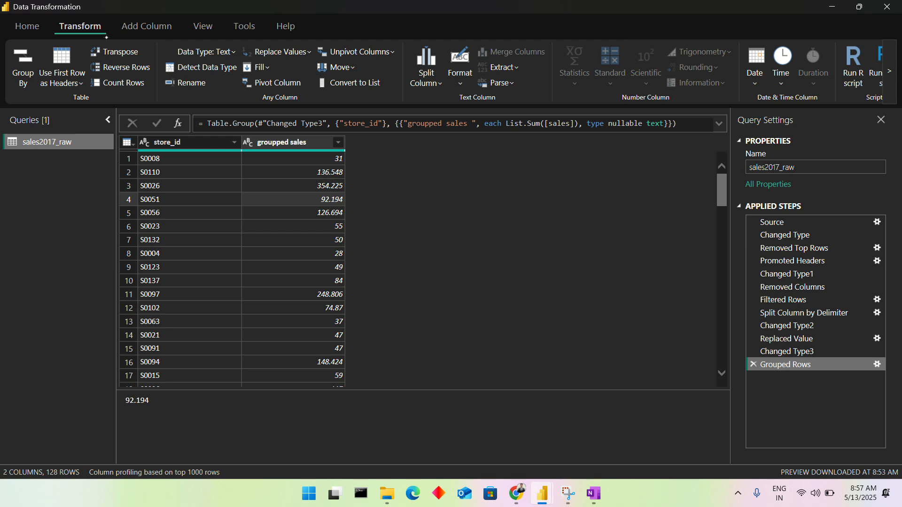
click(115, 54)
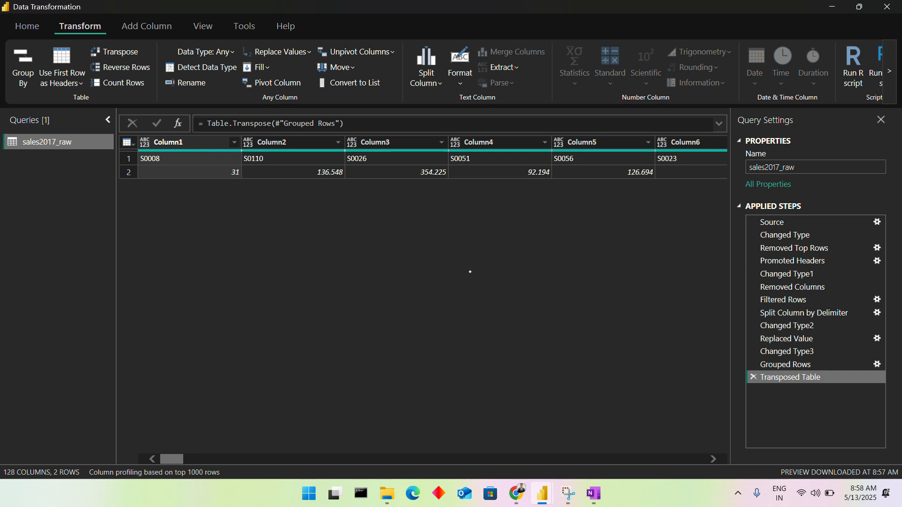
click(754, 378)
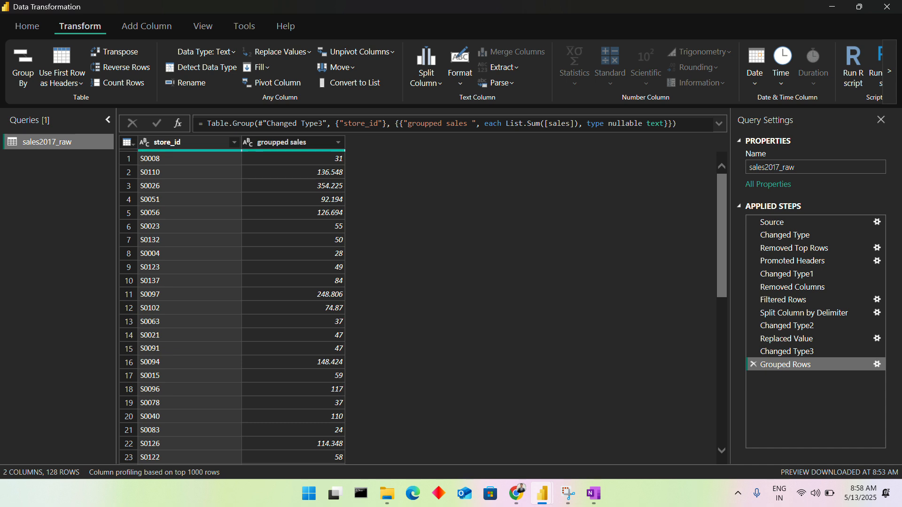
Step: Transpose the table again with the store_id column selected, look across the resulting columns, and delete the transpose step
click(219, 221)
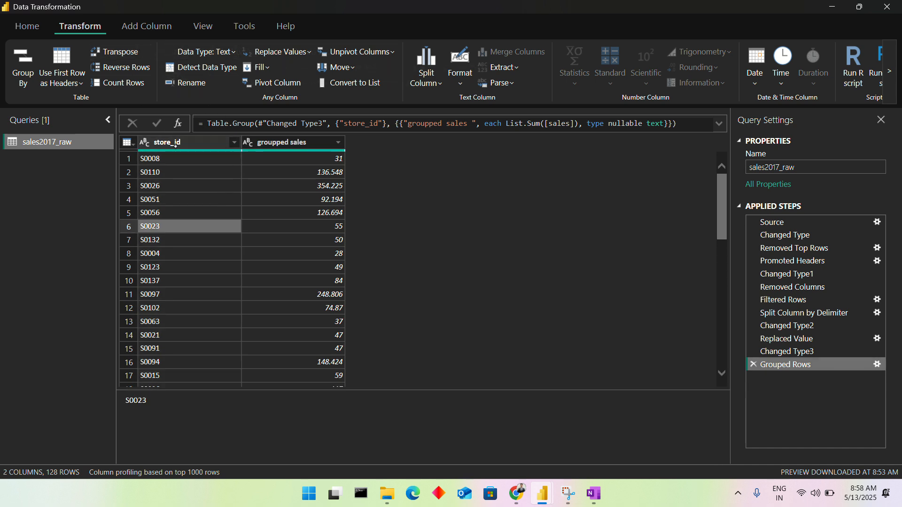
click(176, 144)
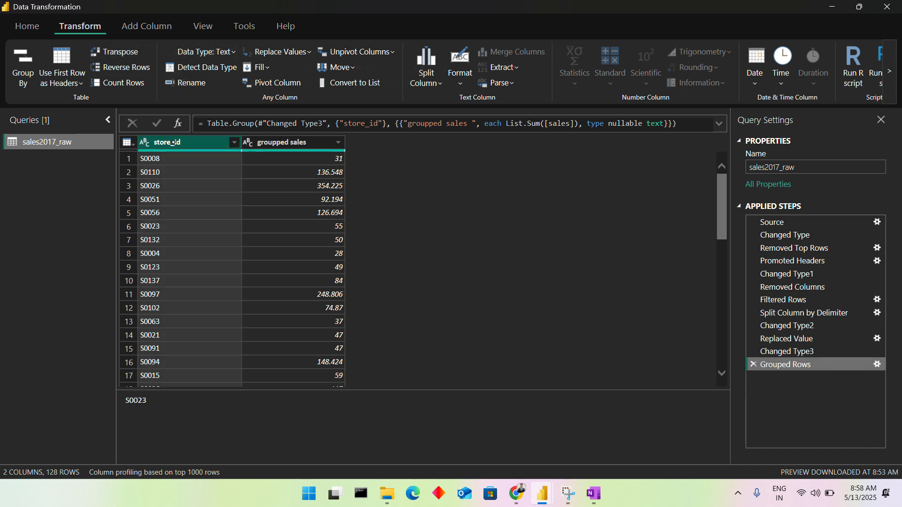
click(121, 51)
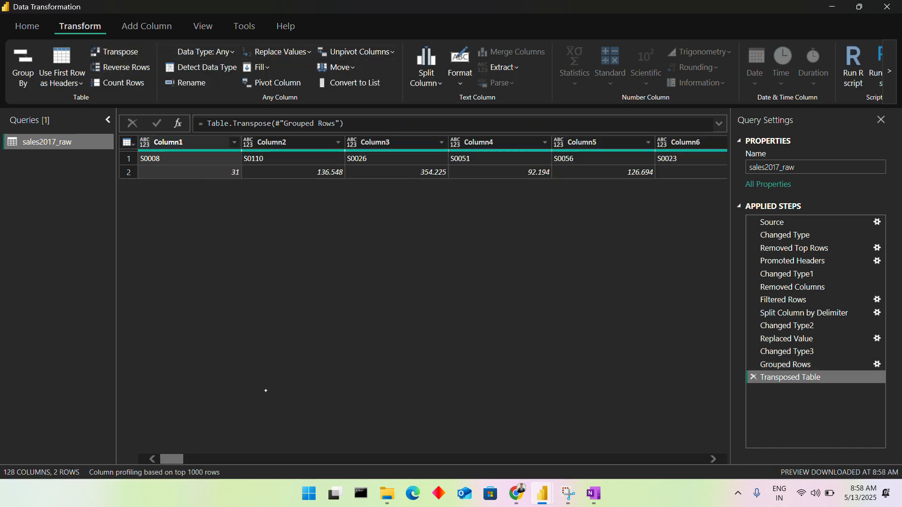
mouse_move(169, 459)
mouse_down()
mouse_move(218, 469)
mouse_move(212, 459)
mouse_move(172, 459)
mouse_up()
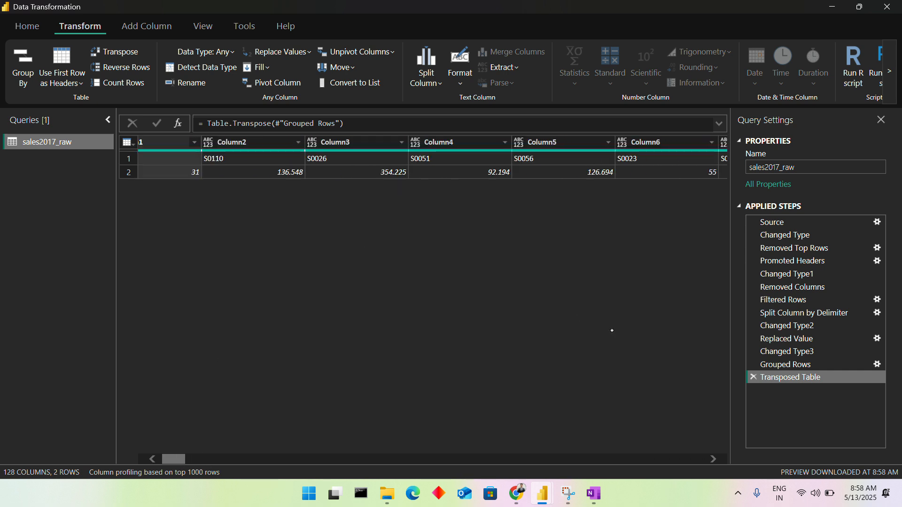
click(753, 377)
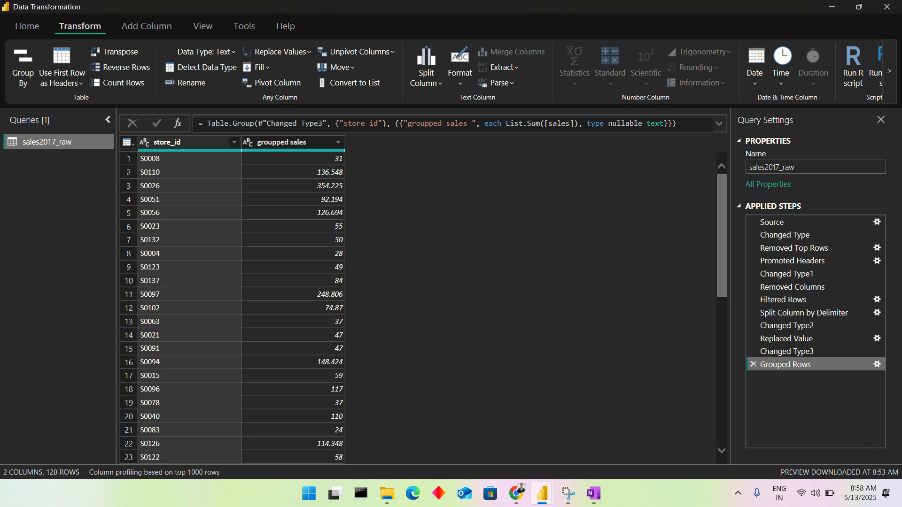
Step: Launch Excel, create a blank workbook, and maximize its window
key(super)
text(excel)
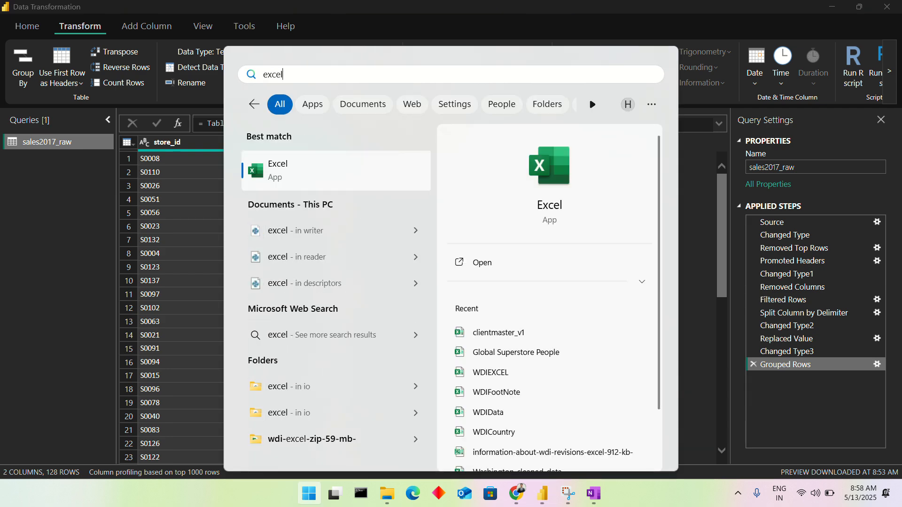
key(Return)
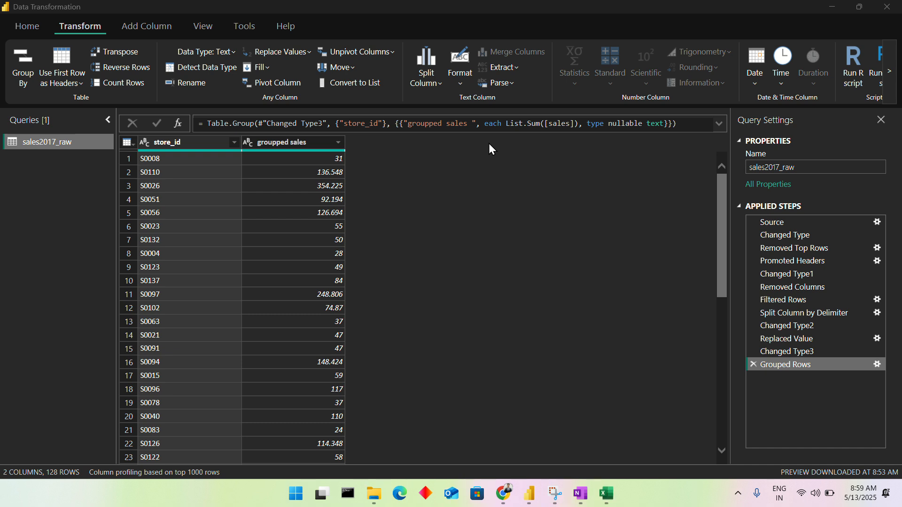
key(alt+Tab)
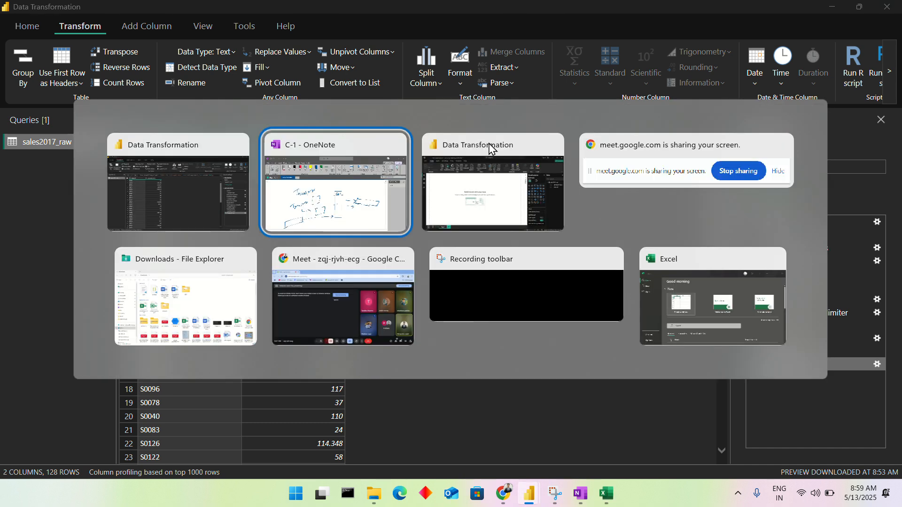
click(724, 300)
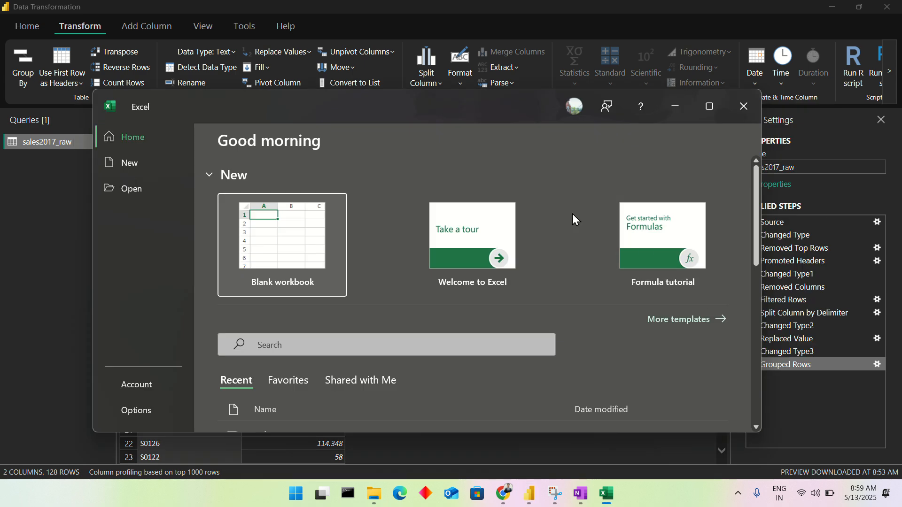
click(222, 251)
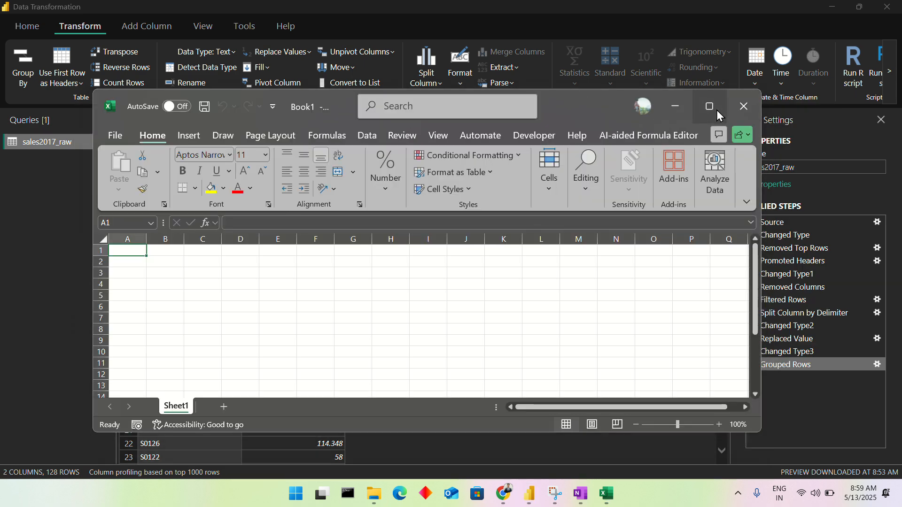
click(711, 108)
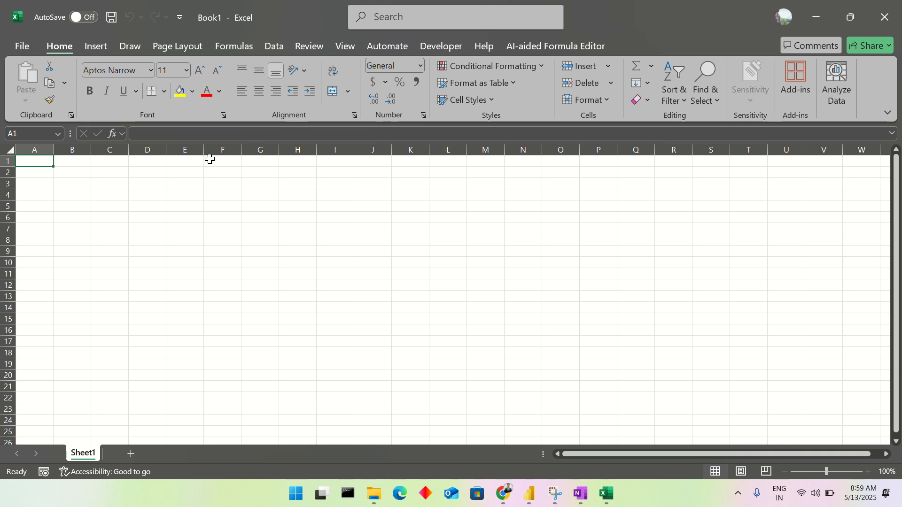
Step: Copy the store_id column from Power Query into the Excel sheet starting at A1, and widen column A
key(alt+Tab)
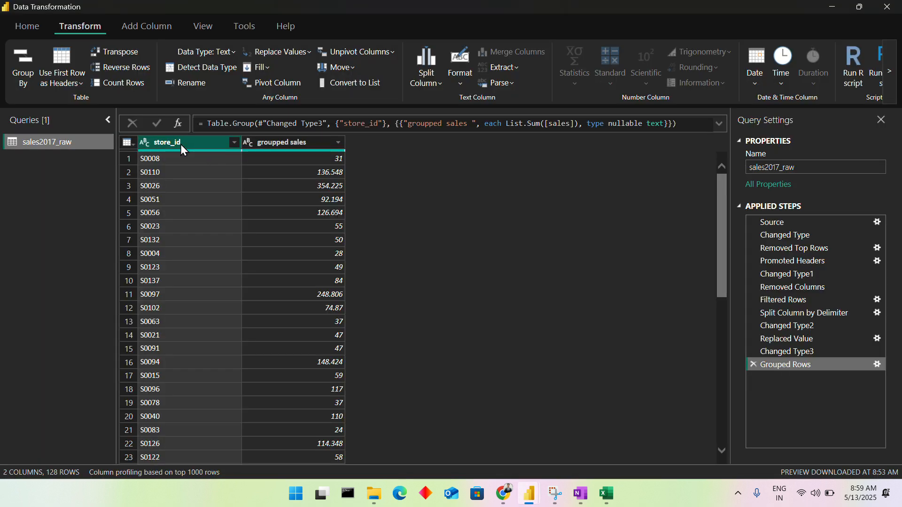
key(alt+Tab)
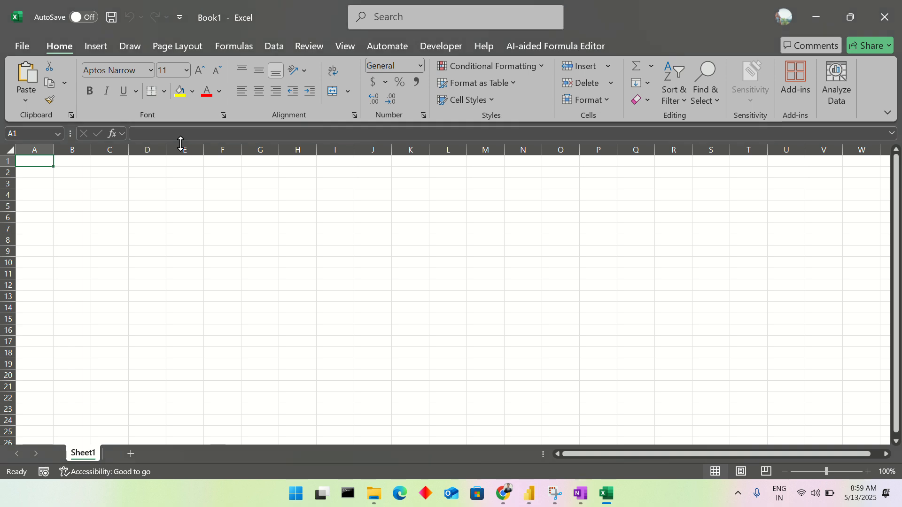
key(ctrl+v)
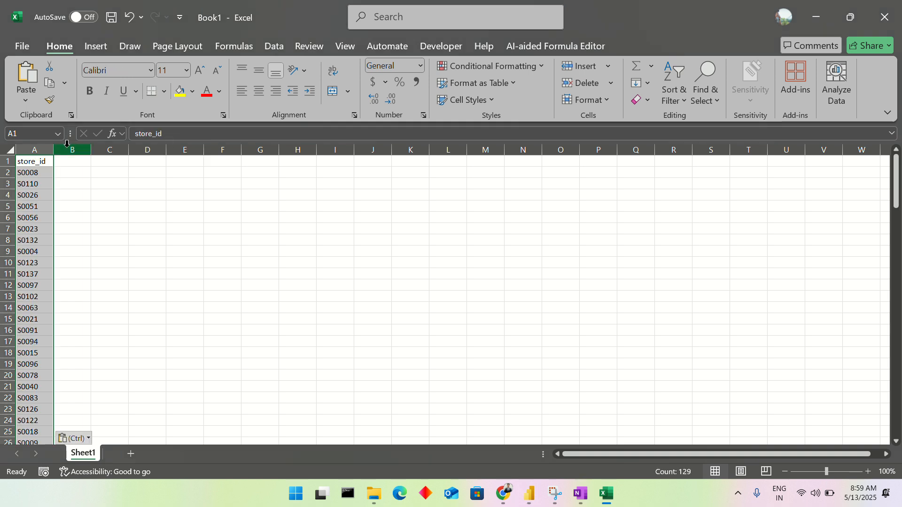
drag(54, 149, 122, 153)
click(270, 249)
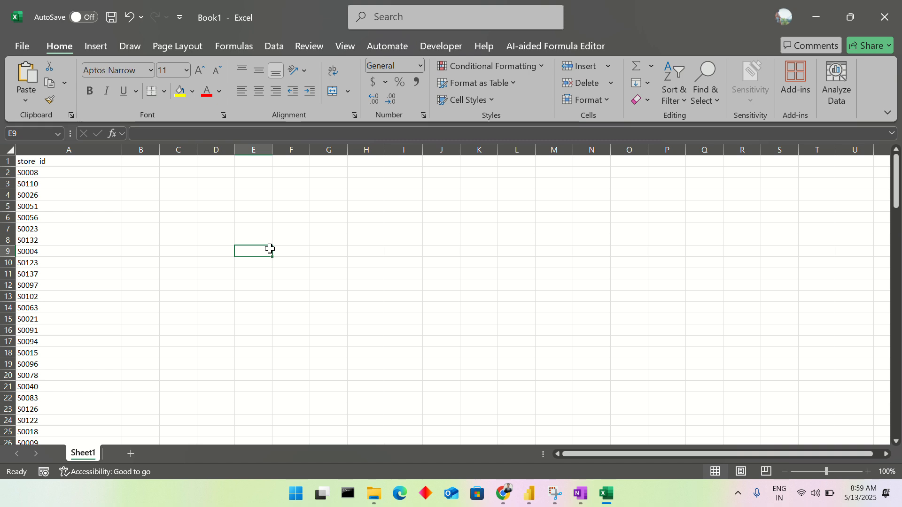
scroll(200, 225, up, 3)
ctrl+scroll(138, 237, up, 3)
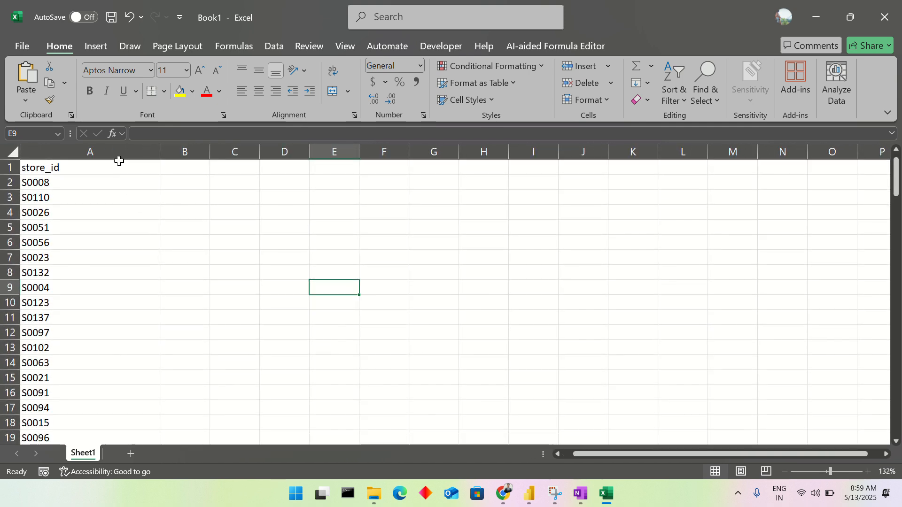
click(130, 168)
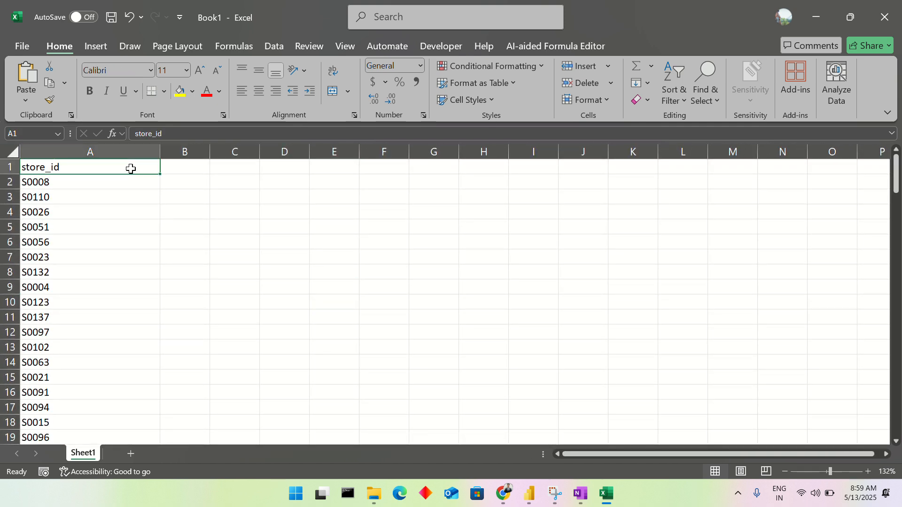
click(187, 169)
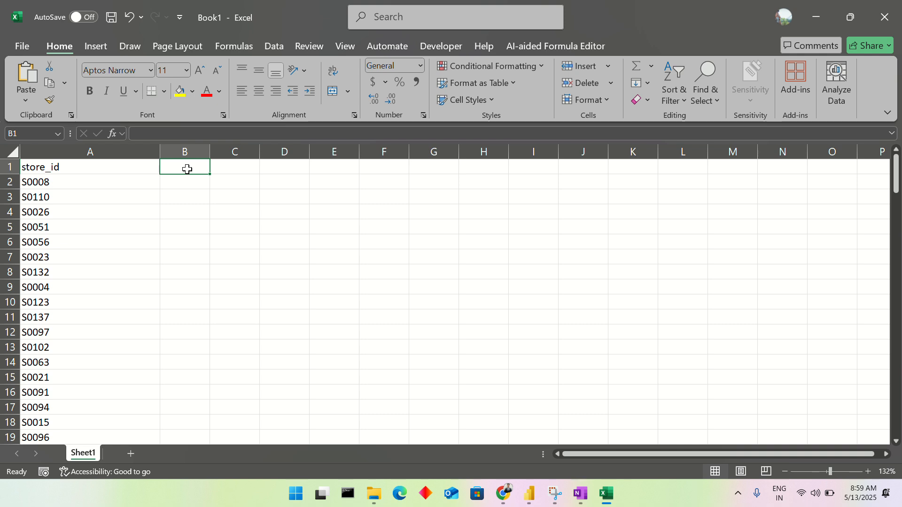
click(25, 103)
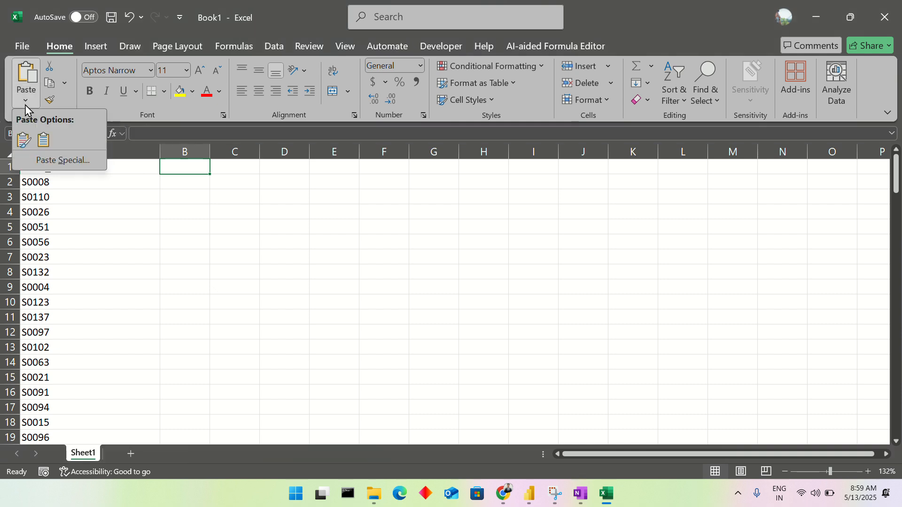
click(54, 161)
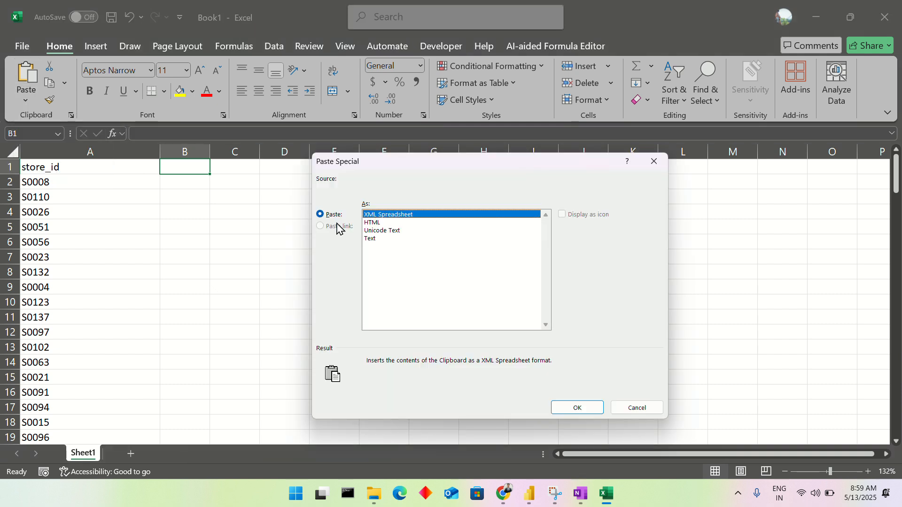
click(647, 412)
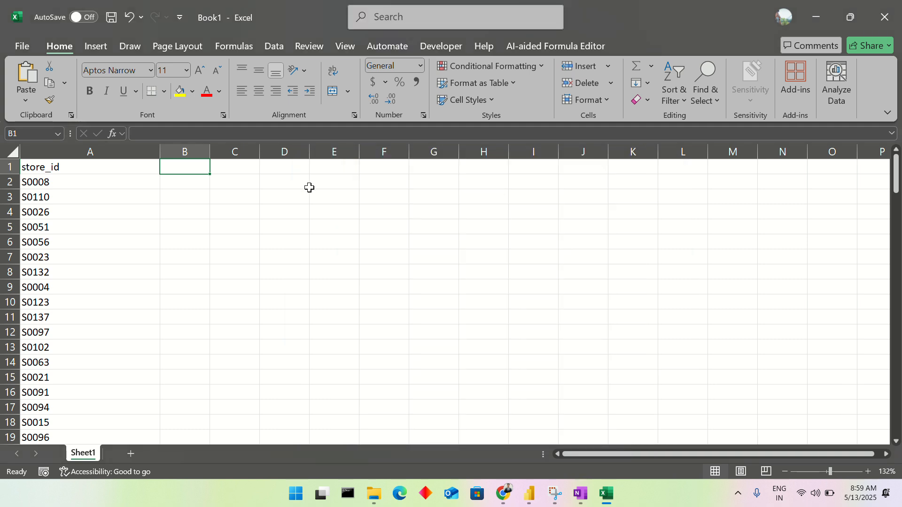
Step: Try to copy the store_id list from A1 through A129, then cancel the copy and select cell B1
click(57, 167)
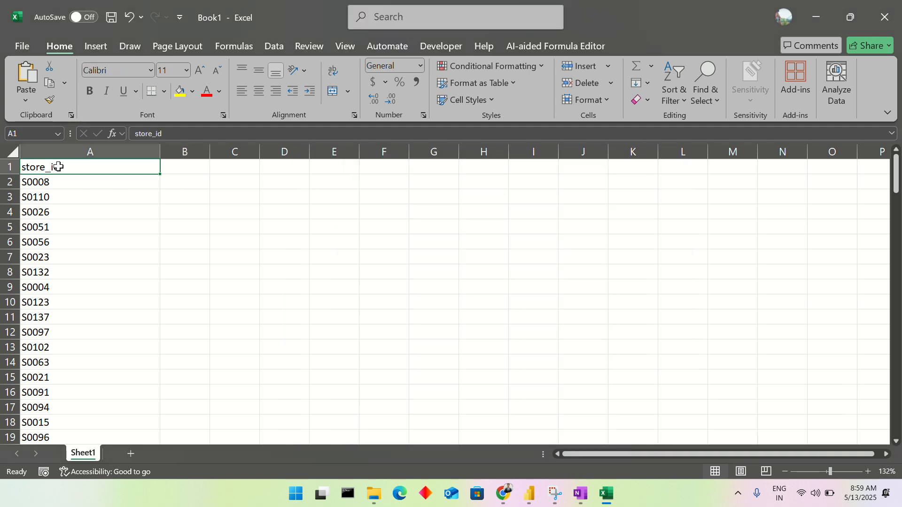
key(ctrl+shift+Down)
key(ctrl+c)
key(ctrl+q)
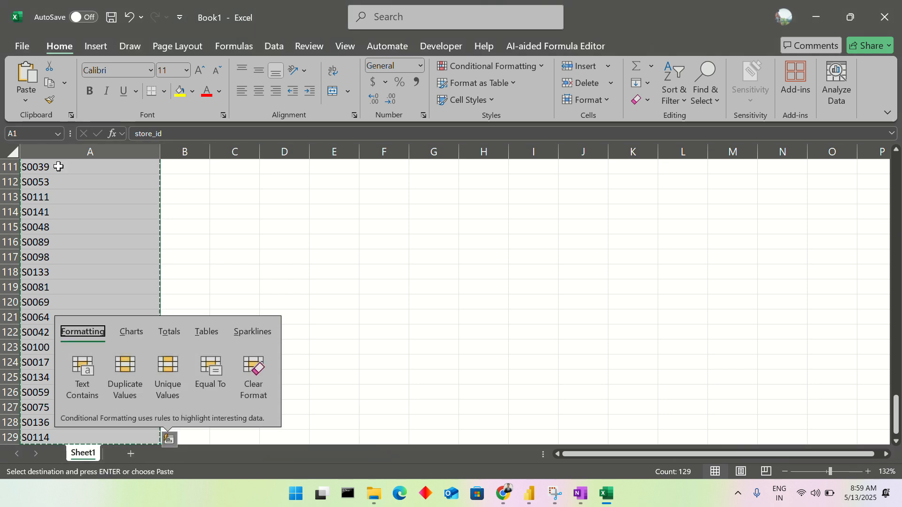
click(58, 167)
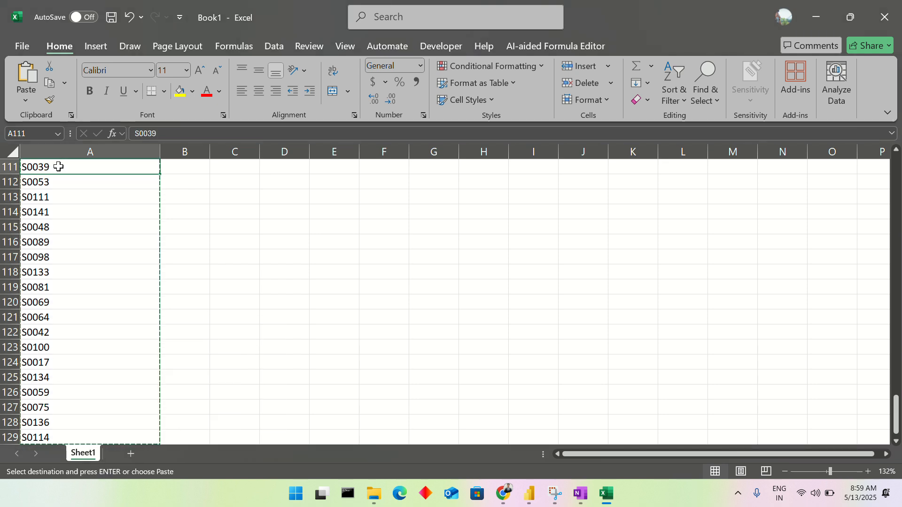
key(Escape)
key(Up)
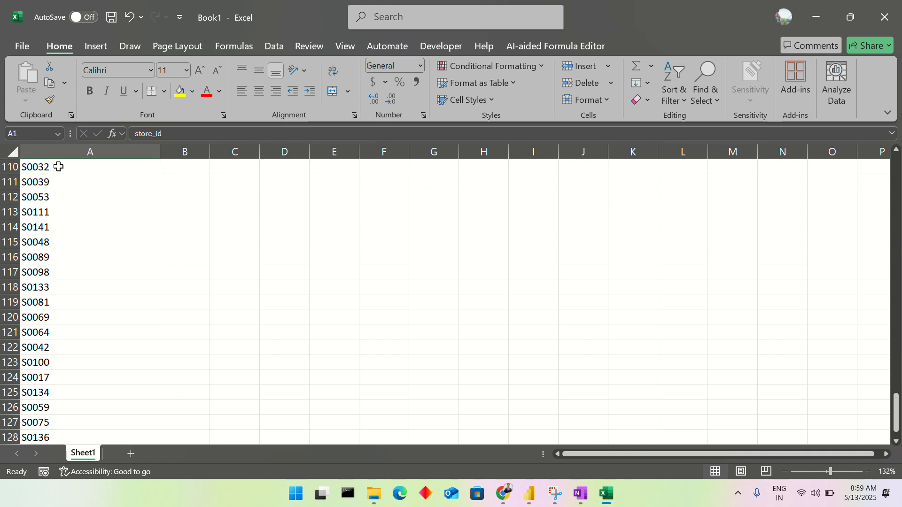
key(ctrl+Up)
key(Right)
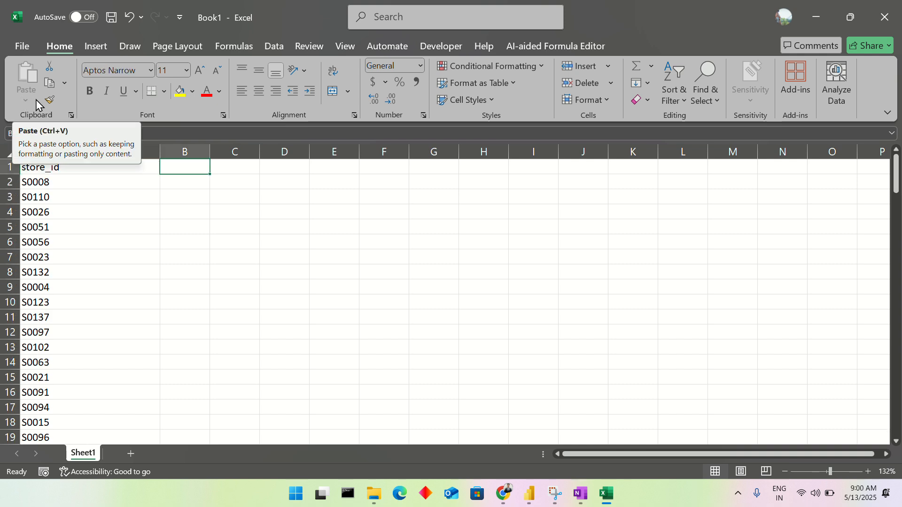
Step: Copy the store_id list from A1 through A129 and paste it transposed across row 1 starting at B1
click(49, 170)
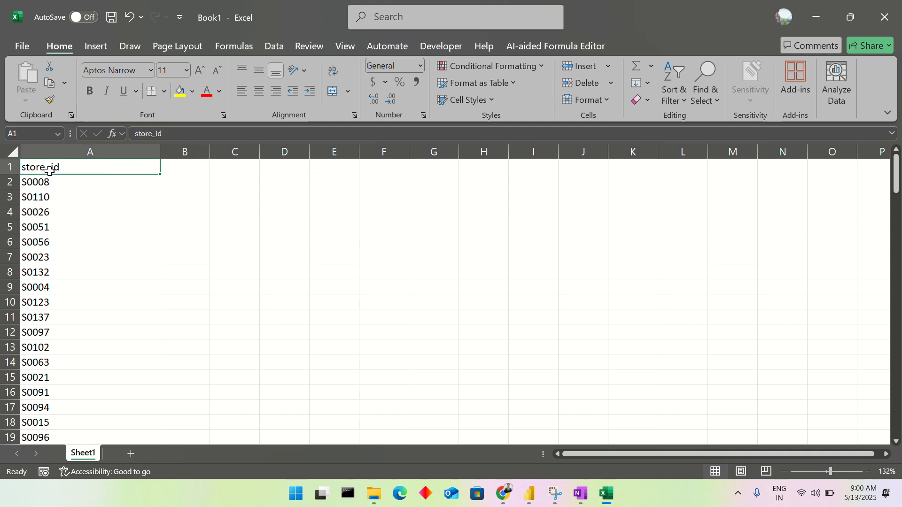
key(ctrl+shift+Down)
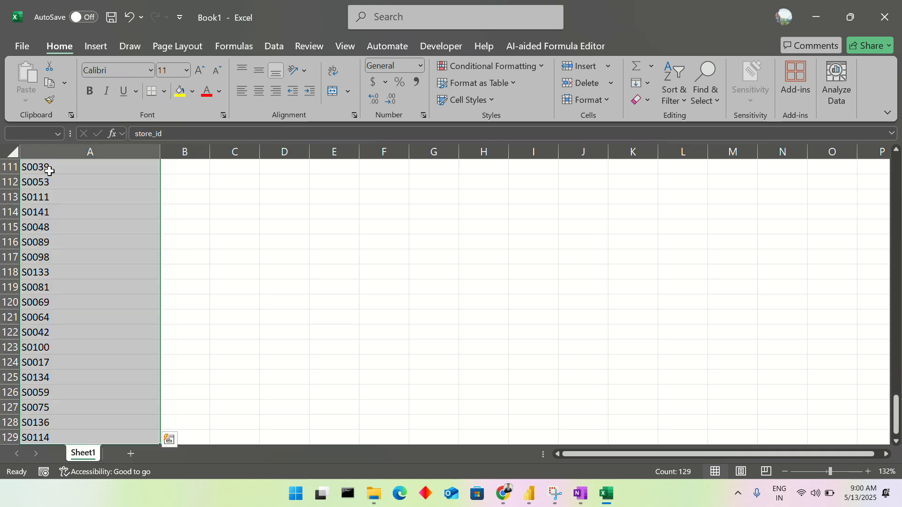
key(ctrl+c)
key(Right)
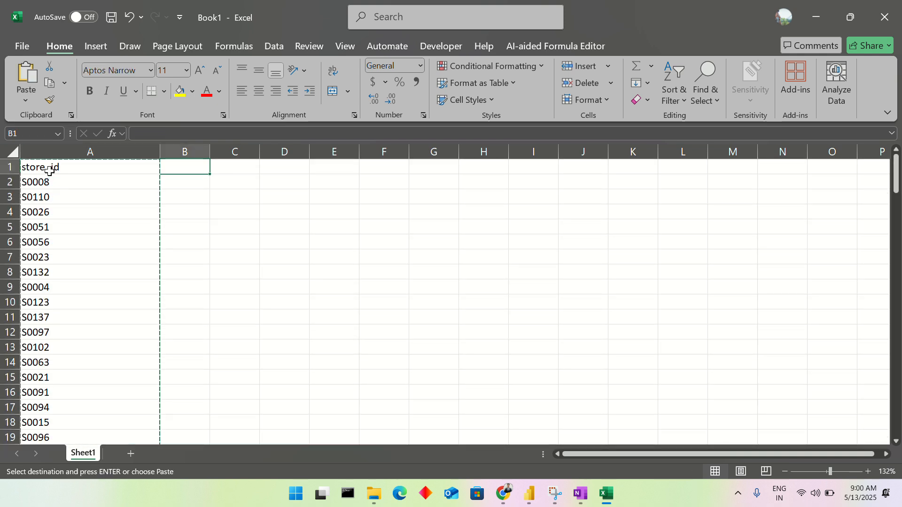
click(32, 104)
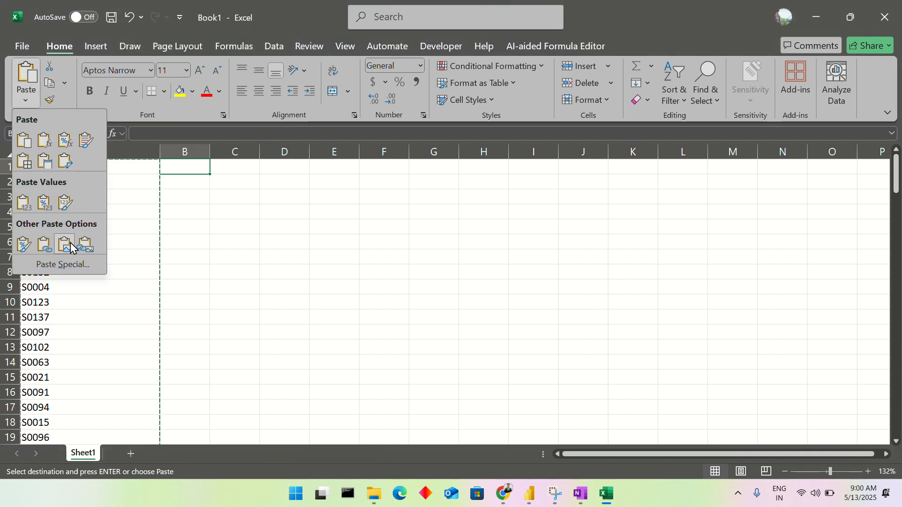
click(64, 162)
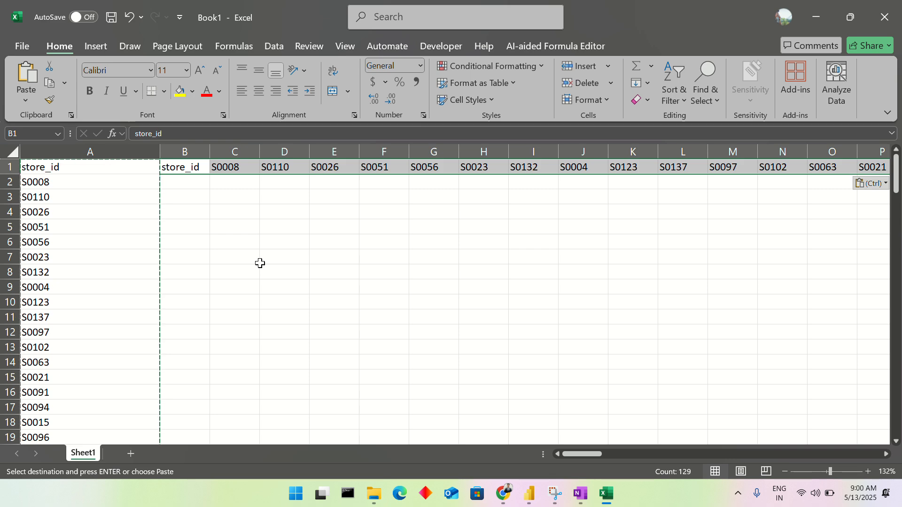
click(310, 260)
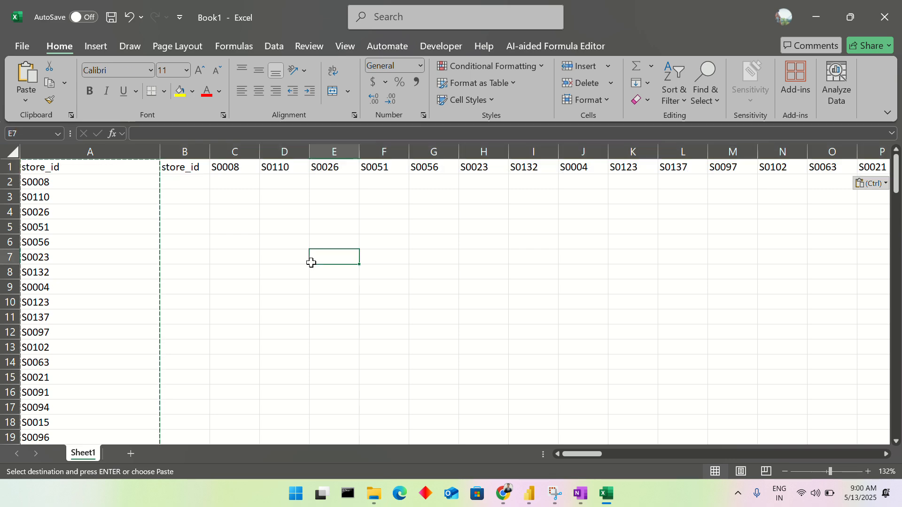
scroll(310, 261, right, 3)
scroll(311, 263, right, 8)
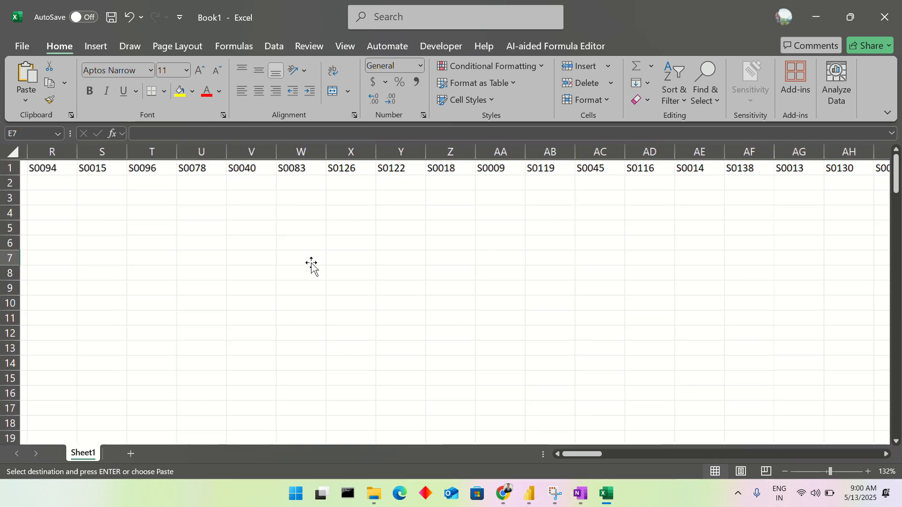
scroll(311, 264, left, 5)
scroll(311, 264, left, 4)
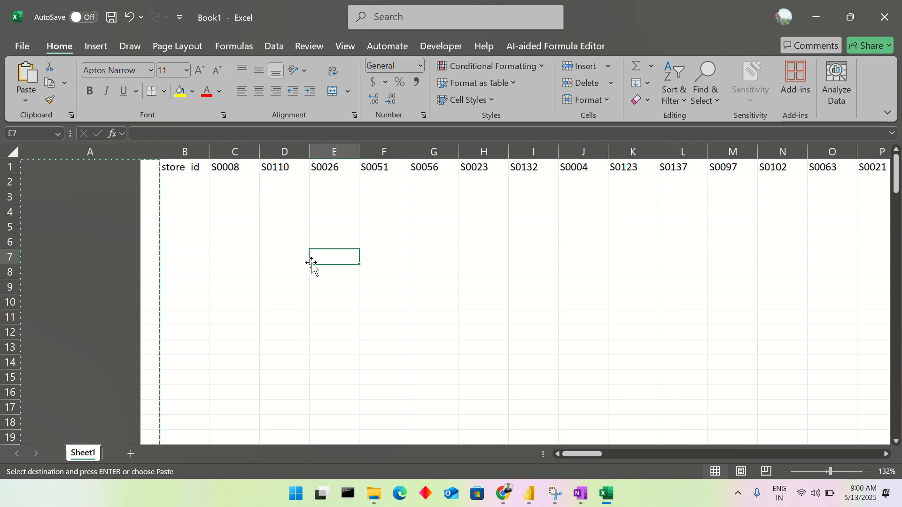
click(179, 177)
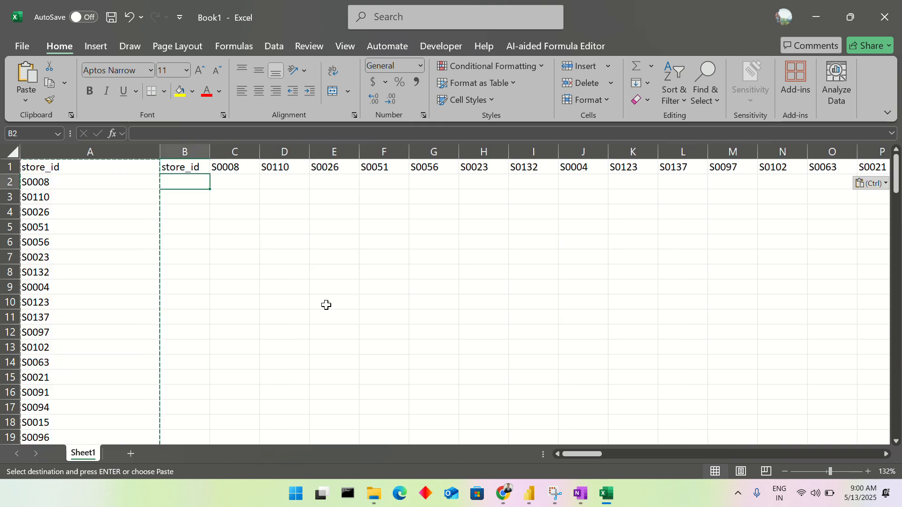
Step: Close the Excel workbook without saving it and without keeping the copied data on the clipboard
click(885, 17)
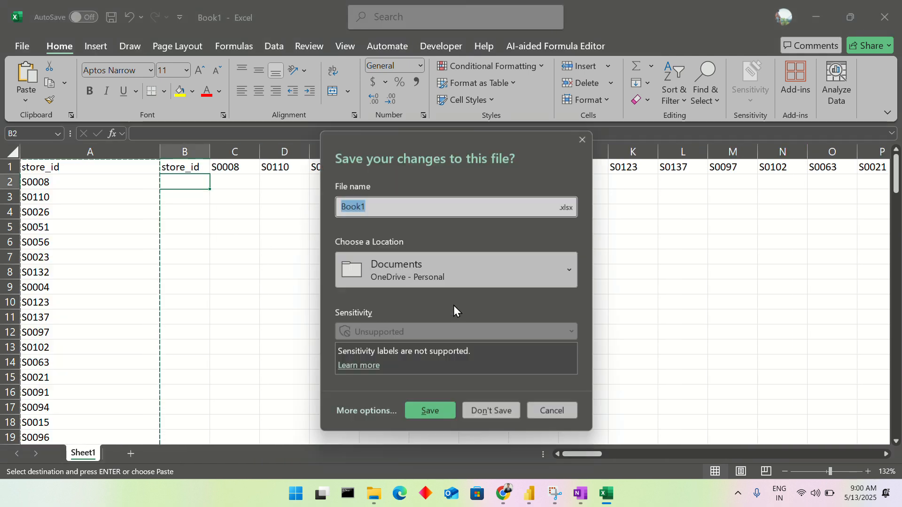
click(497, 416)
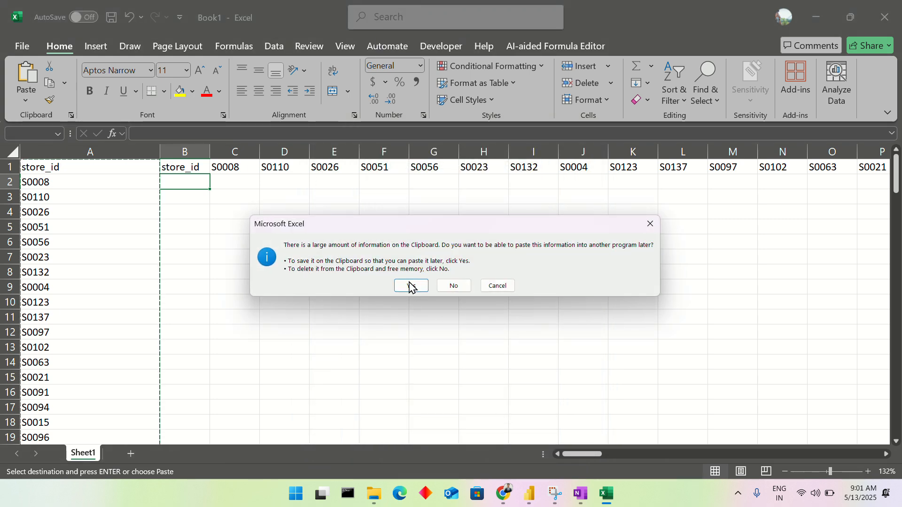
click(444, 287)
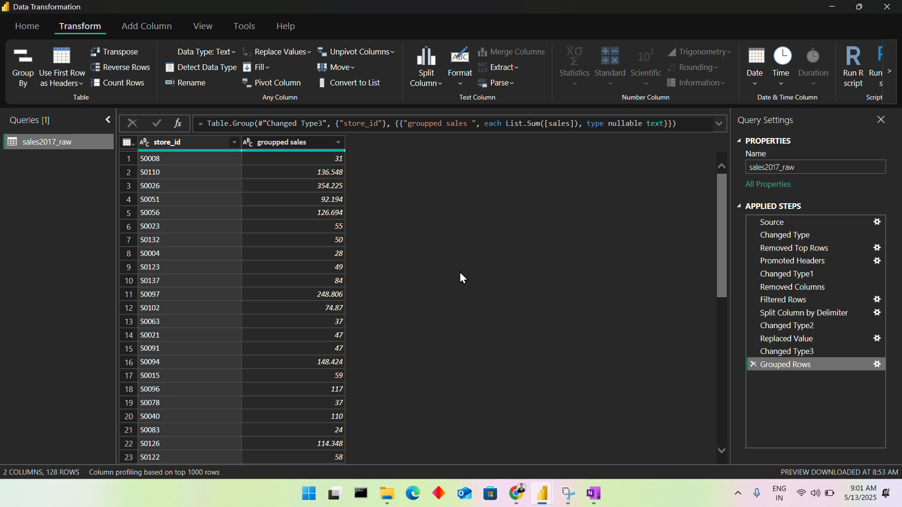
click(223, 50)
click(408, 219)
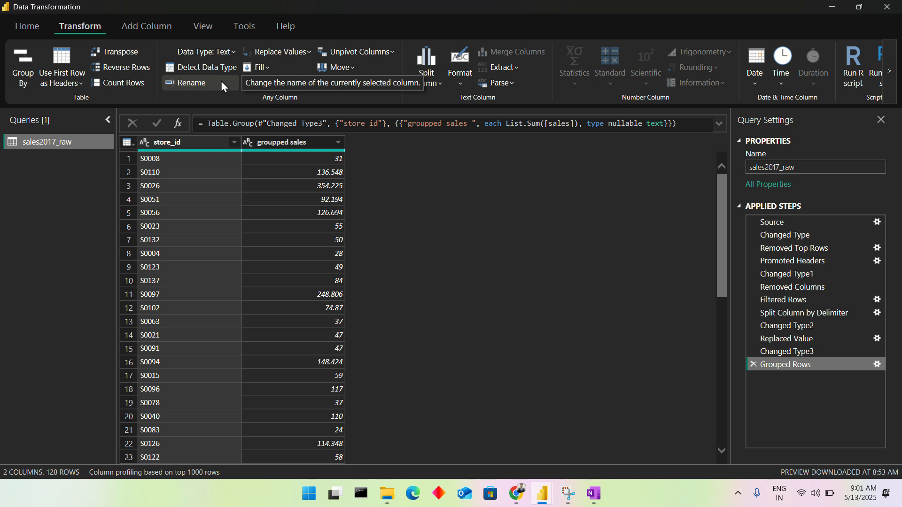
click(271, 67)
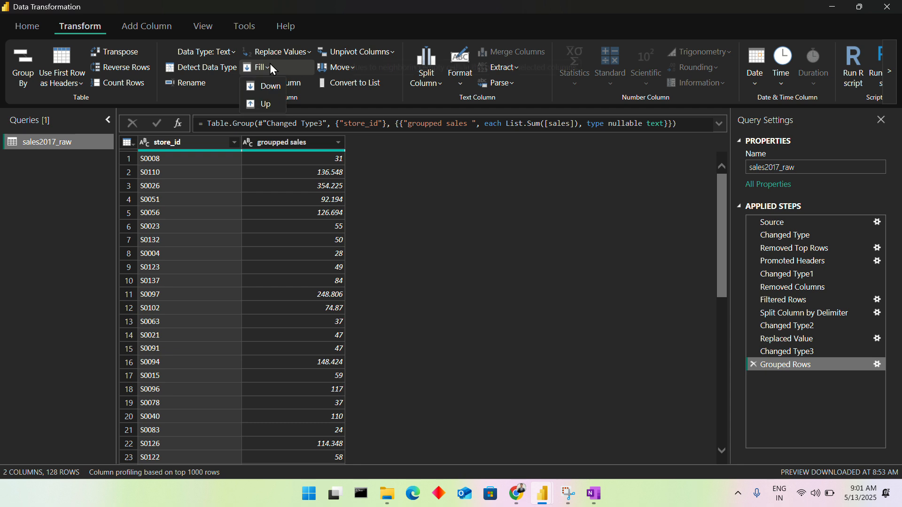
click(395, 223)
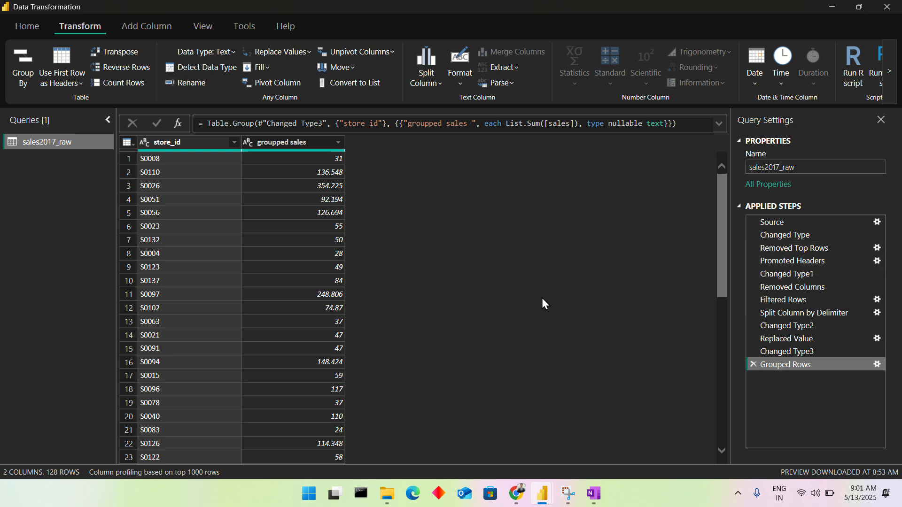
scroll(430, 287, down, 5)
scroll(430, 287, up, 5)
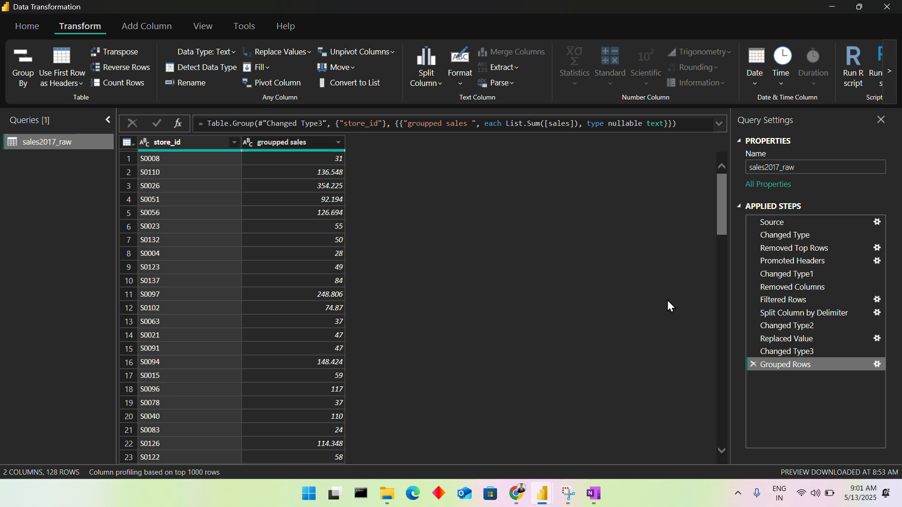
Step: Delete the Grouped Rows step from the sales2017_raw query and bring up the promo columns
click(752, 365)
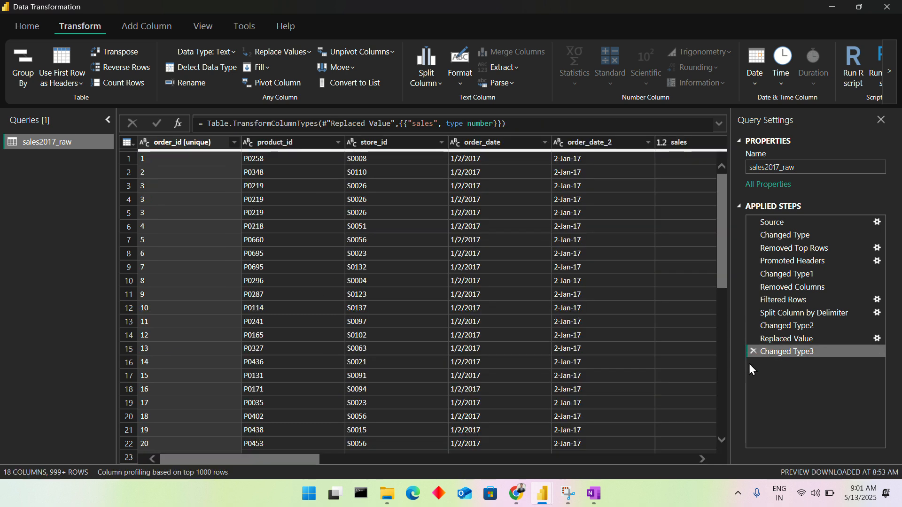
click(582, 277)
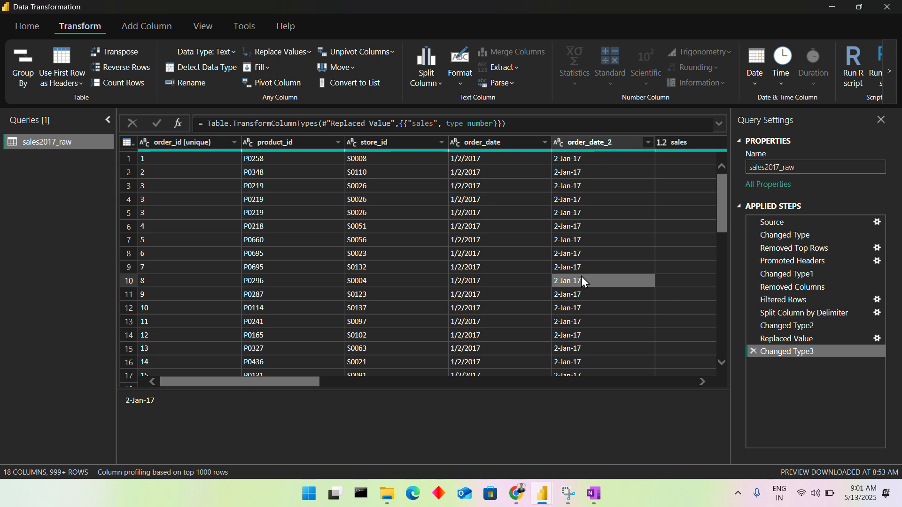
scroll(583, 279, right, 5)
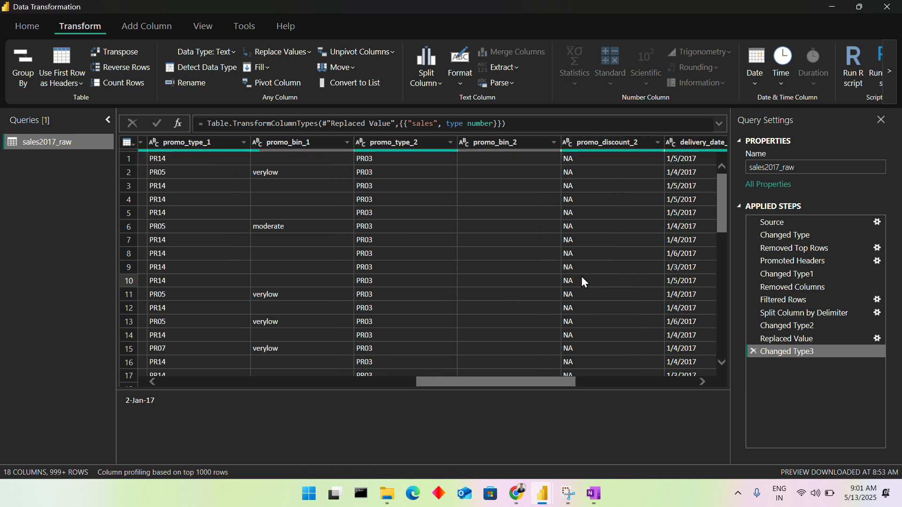
Step: Fill down the empty cells of the promo_bin_1 column
click(326, 190)
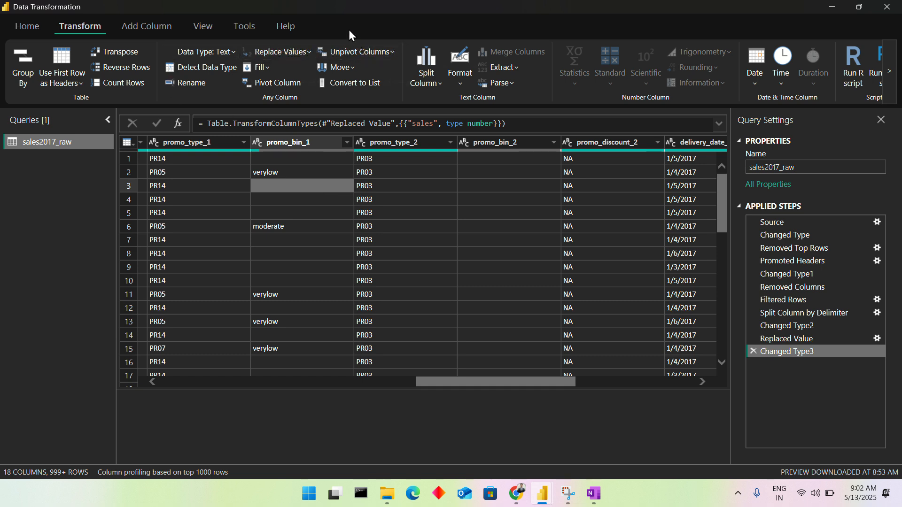
click(272, 66)
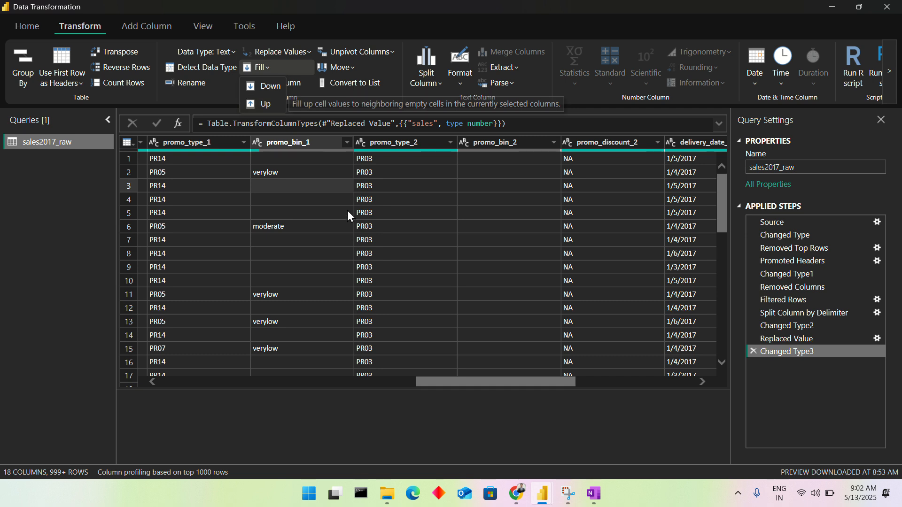
scroll(347, 228, down, 2)
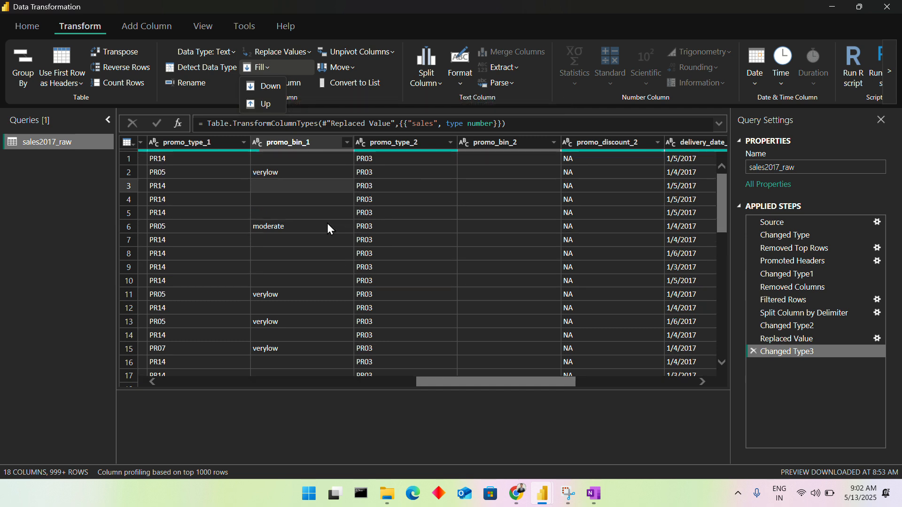
click(281, 176)
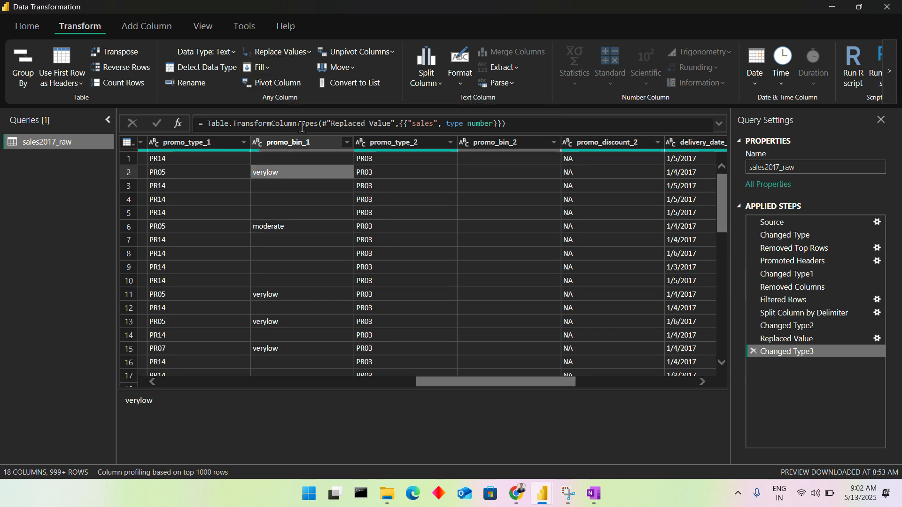
click(300, 146)
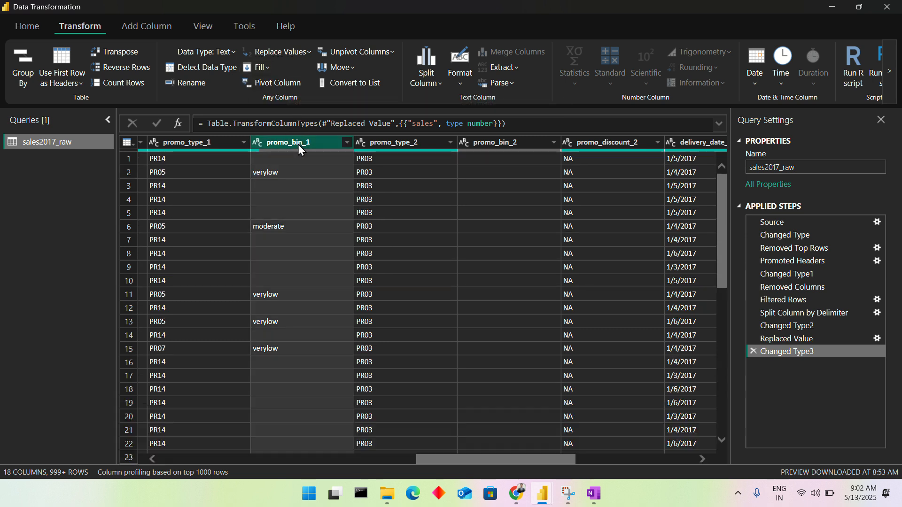
click(260, 66)
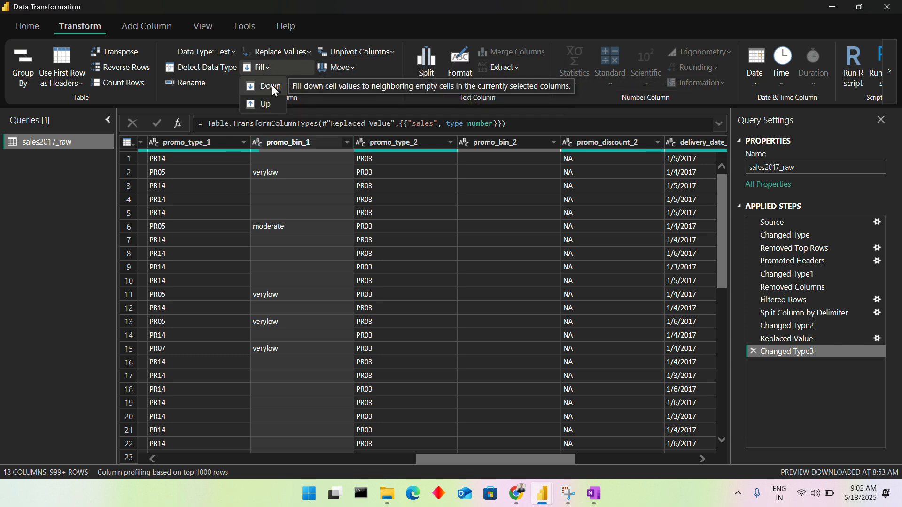
click(274, 88)
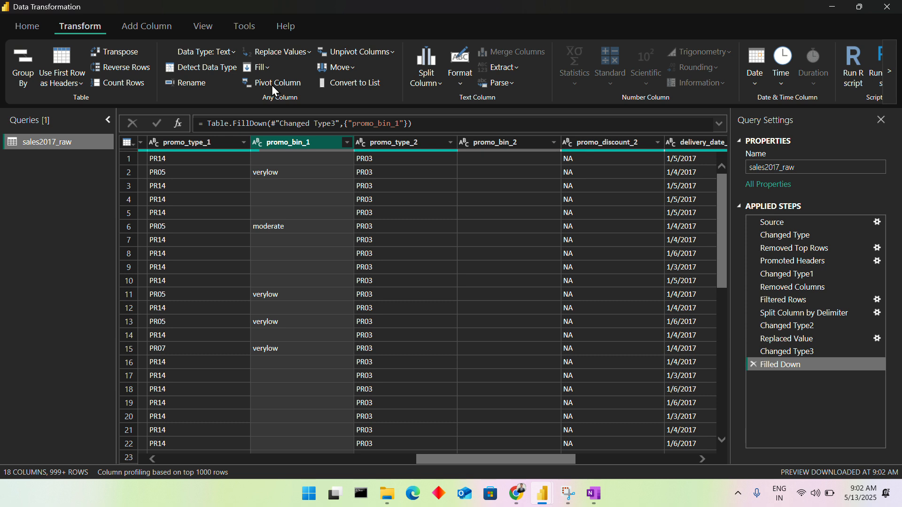
Step: Fill up the empty cells of the promo_bin_1 column and check the column's values further down the table
click(276, 202)
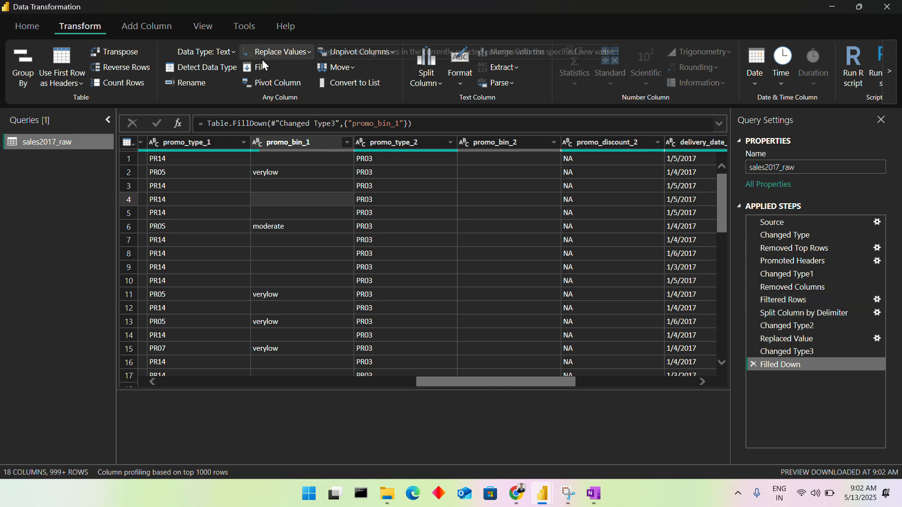
click(275, 142)
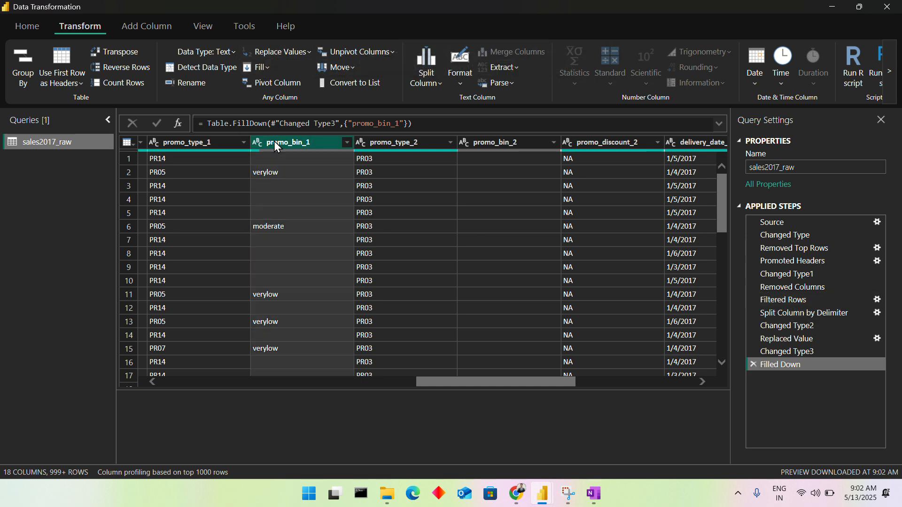
click(261, 67)
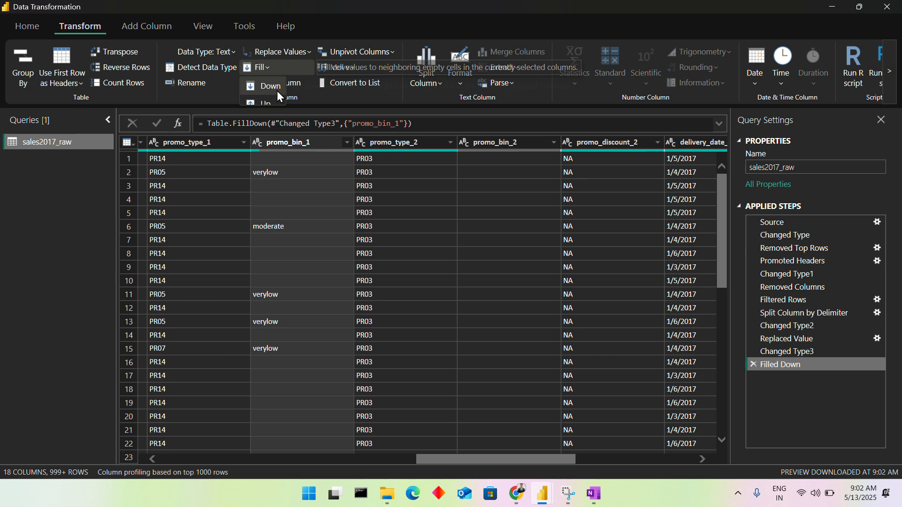
click(252, 107)
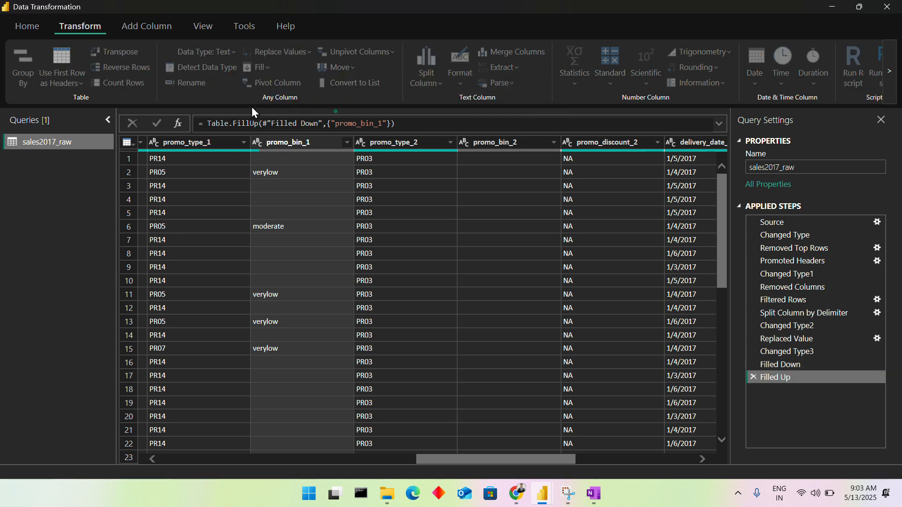
scroll(300, 196, down, 9)
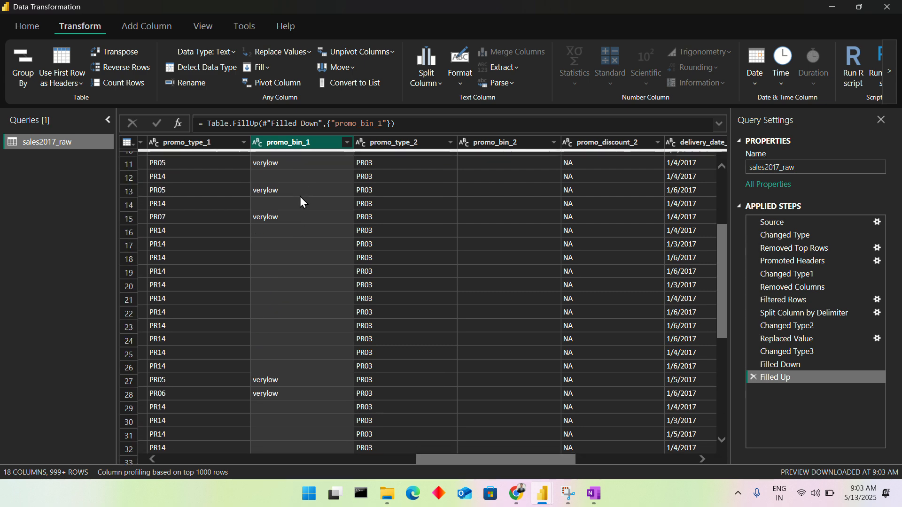
scroll(301, 198, down, 17)
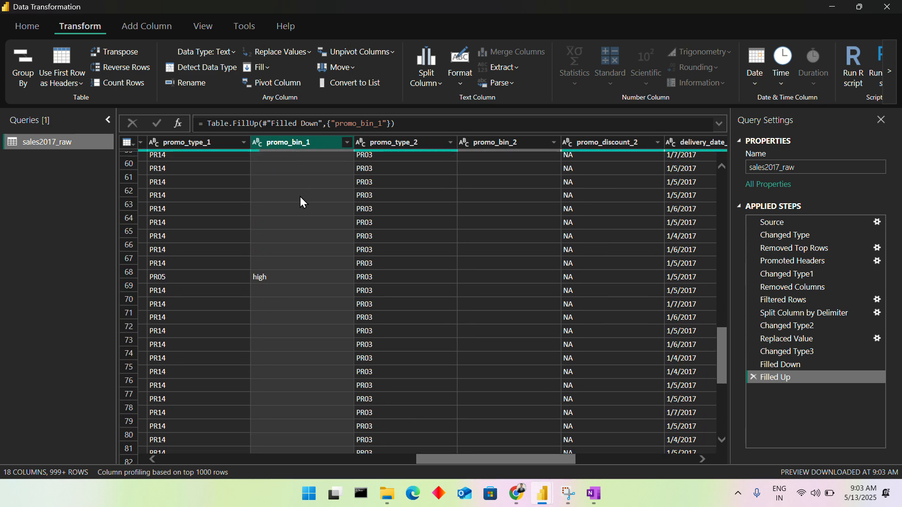
scroll(300, 197, down, 20)
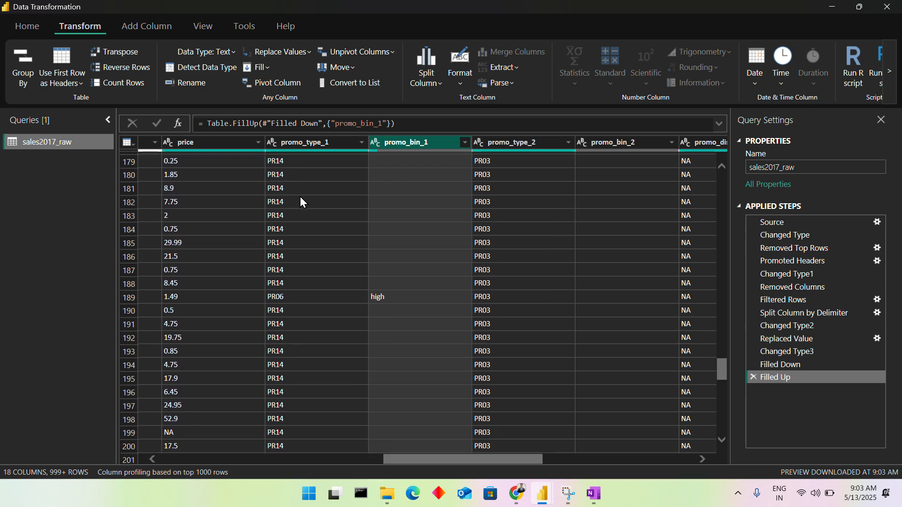
scroll(399, 226, right, 5)
scroll(400, 229, left, 5)
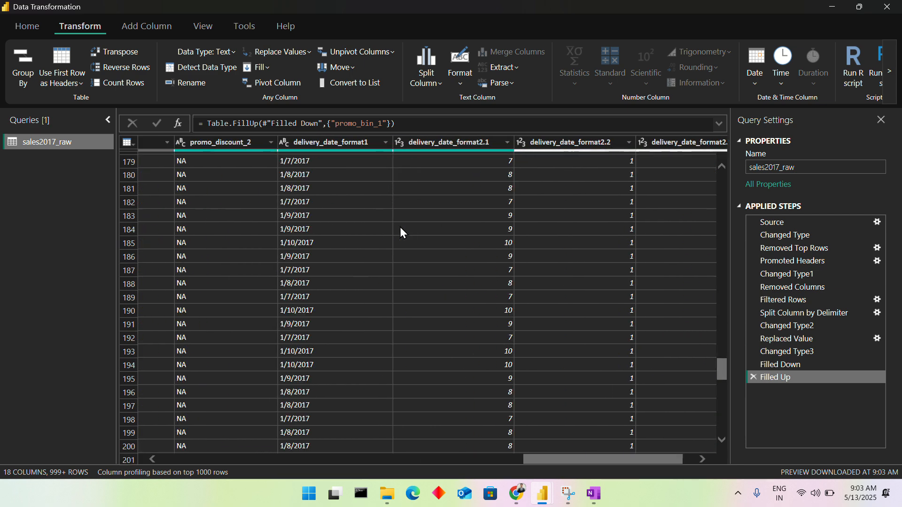
scroll(402, 231, down, 15)
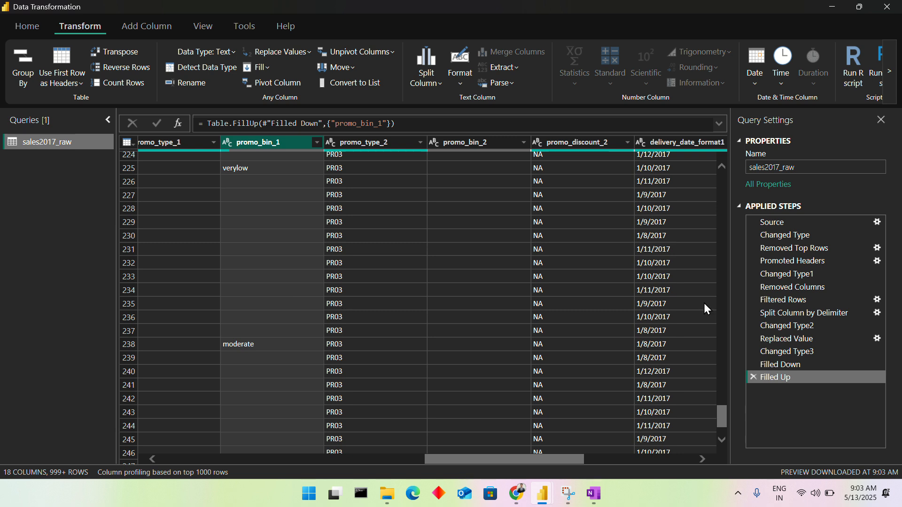
Step: Examine the promo_bin_1 values from around row 300 back up to the first row for remaining empty cells
scroll(722, 423, down, 18)
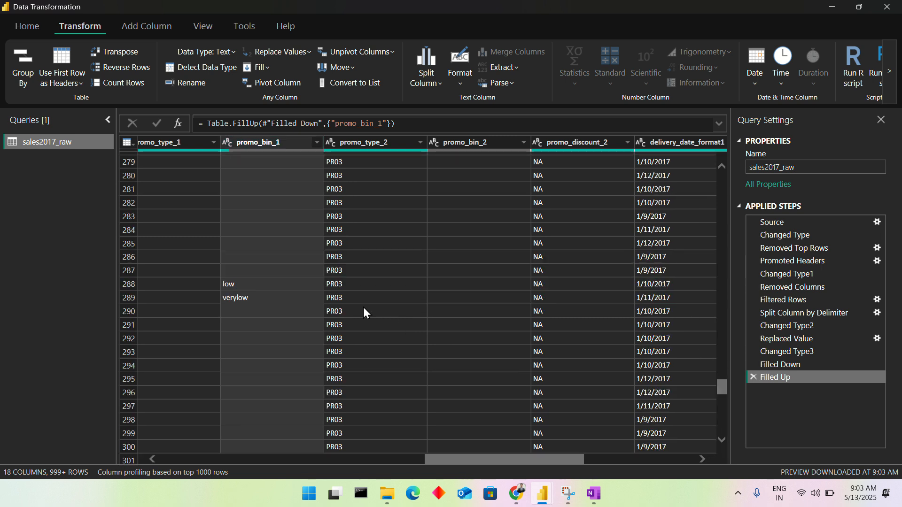
scroll(327, 285, up, 20)
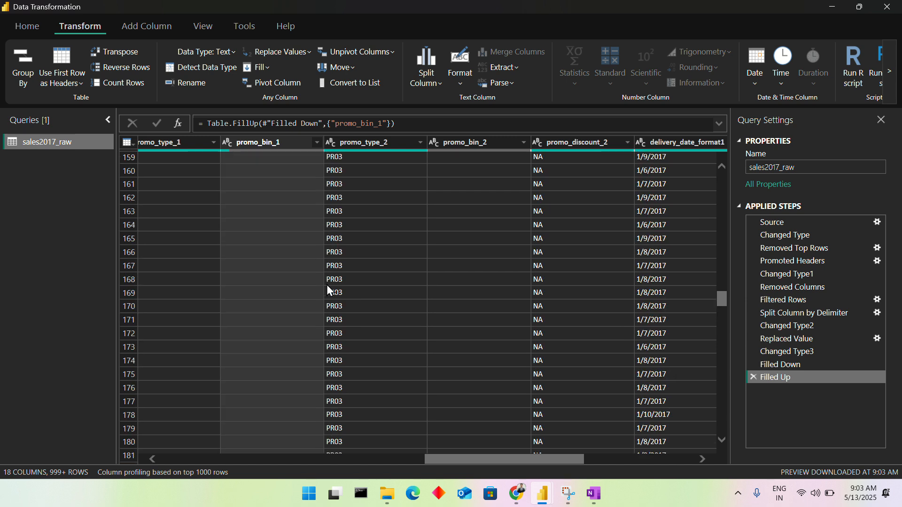
scroll(328, 287, up, 13)
click(288, 244)
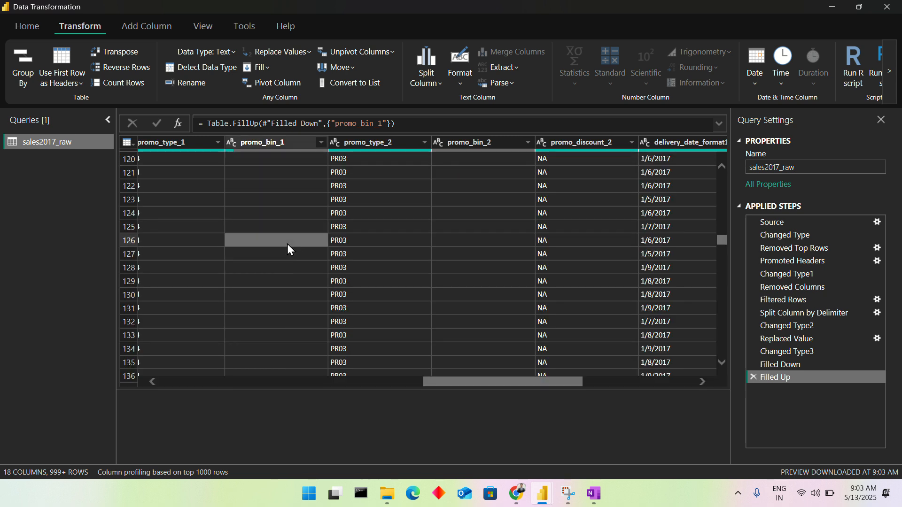
key(Up)
key(Up)
key(Up)
key(Up)
key(Up)
key(Up)
key(Up)
key(Up)
key(Up)
key(Up)
key(Up)
key(Up)
key(Up)
key(Up)
key(Up)
key(Up)
key(Up)
key(Up)
key(Up)
key(Up)
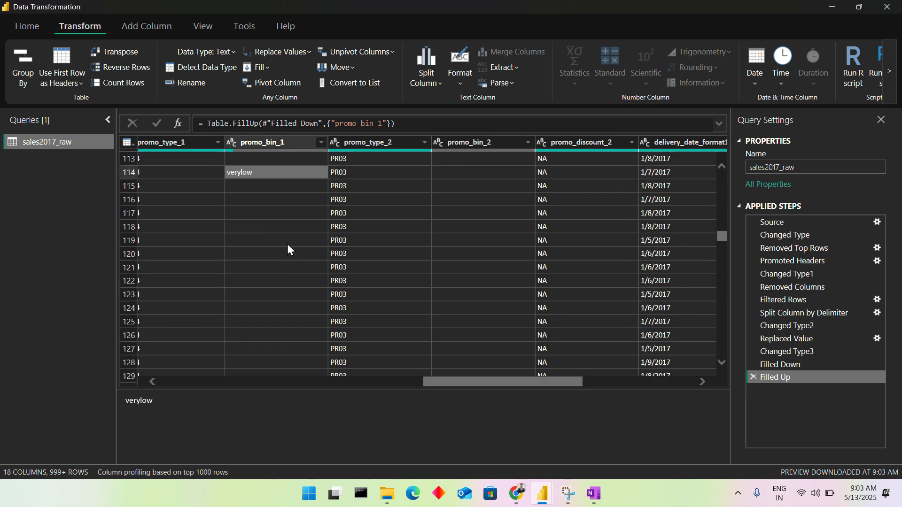
key(Up)
key(Up)
key(Up)
key(Up)
key(Up)
key(Up)
key(Up)
key(Up)
key(Up)
key(Up)
key(Up)
key(Up)
key(Up)
key(Up)
key(Up)
key(Up)
key(Up)
key(Up)
key(Up)
key(Up)
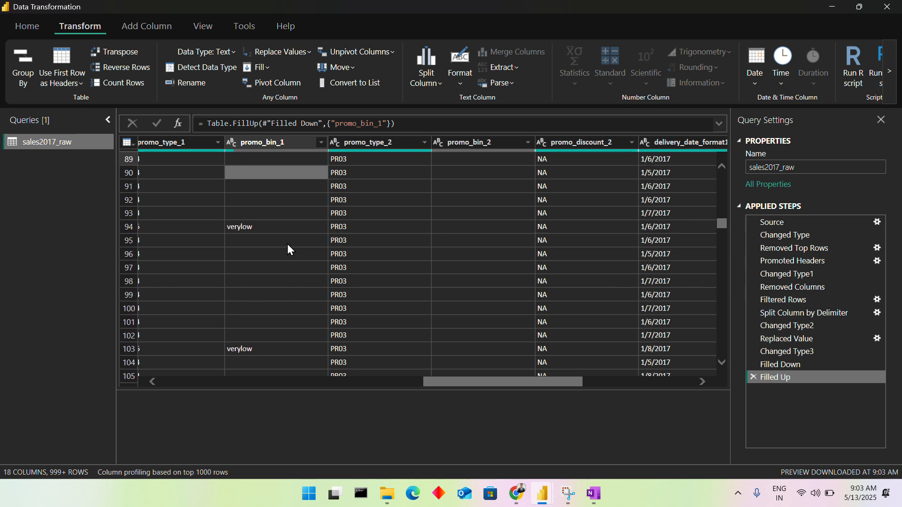
key(Up)
key(Up)
key(Up)
key(Up)
key(Up)
key(Up)
key(Up)
key(Up)
key(Up)
key(Up)
key(Up)
key(Up)
key(Up)
key(Up)
key(Up)
key(Up)
key(Up)
key(Up)
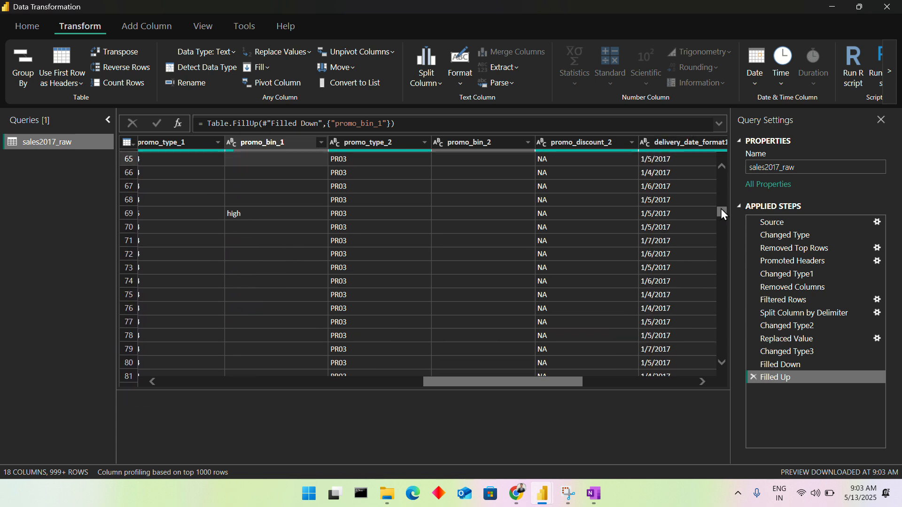
drag(720, 209, 728, 149)
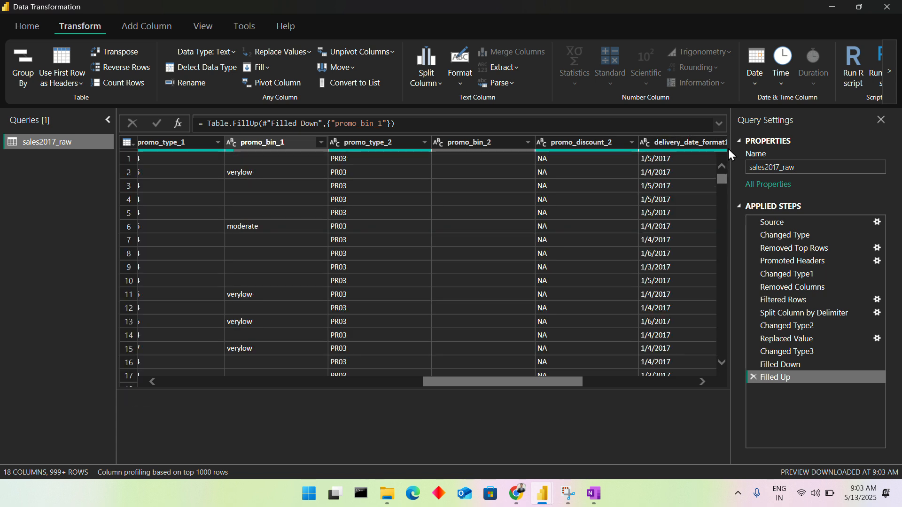
Step: Fill down the promo_bin_1 column again, adding it after the existing Filled Up step
click(239, 187)
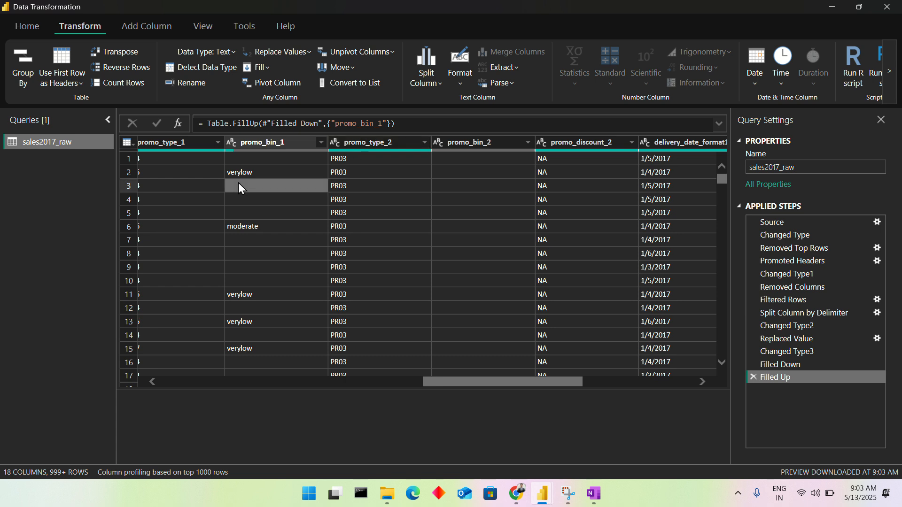
click(259, 66)
click(278, 87)
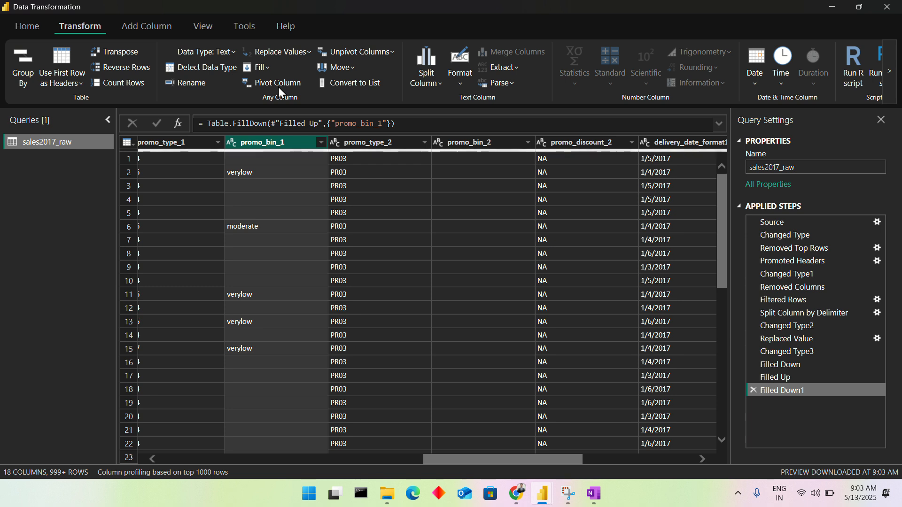
Step: Reapply Fill Up and then Fill Down to the promo_bin_1 column
click(258, 57)
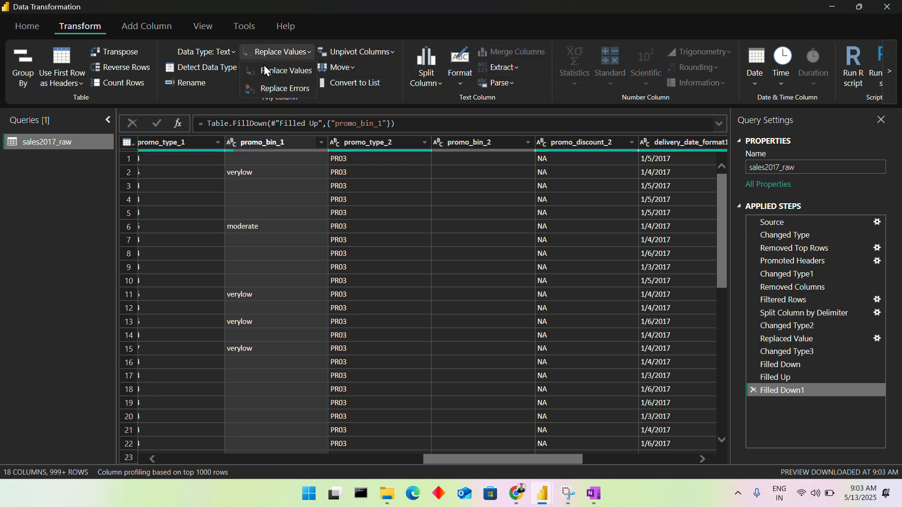
click(267, 142)
click(295, 226)
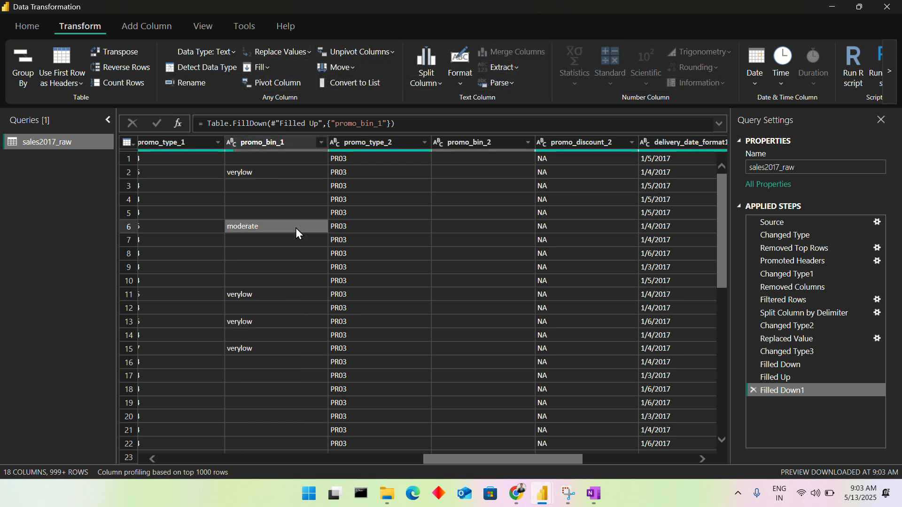
click(273, 71)
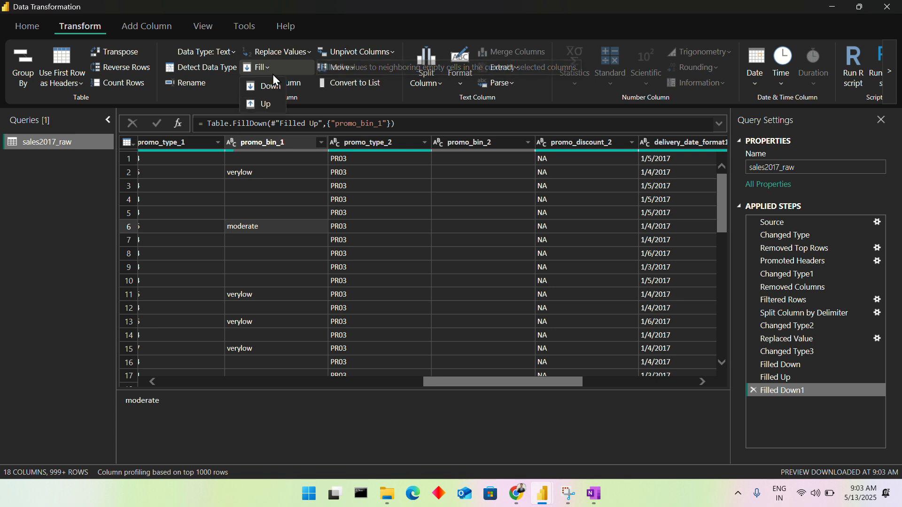
click(271, 104)
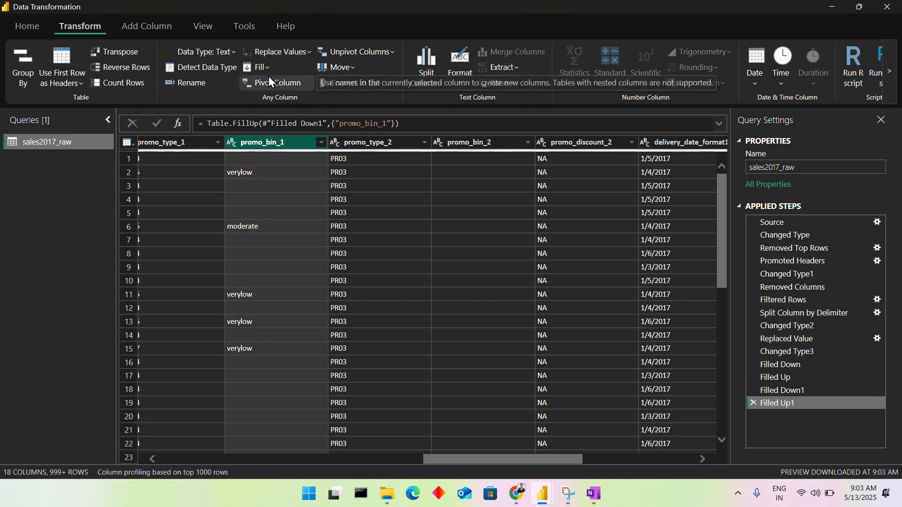
click(264, 73)
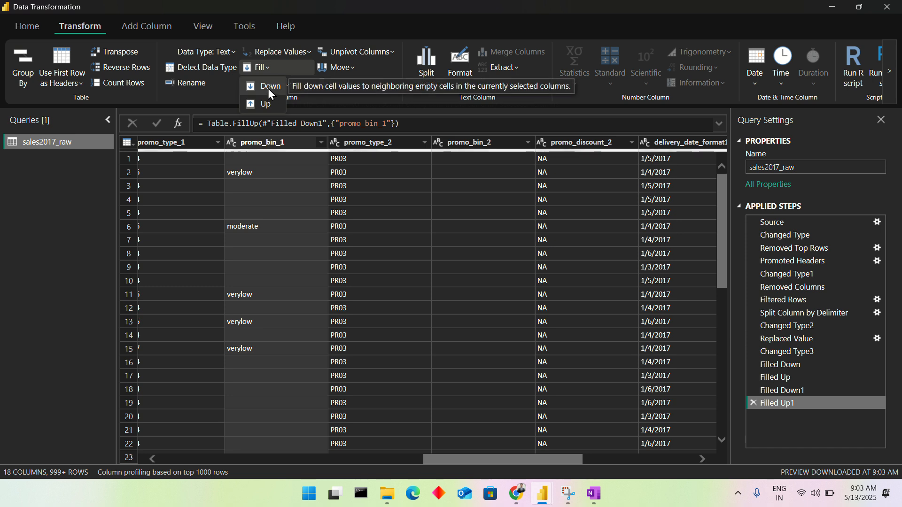
click(268, 86)
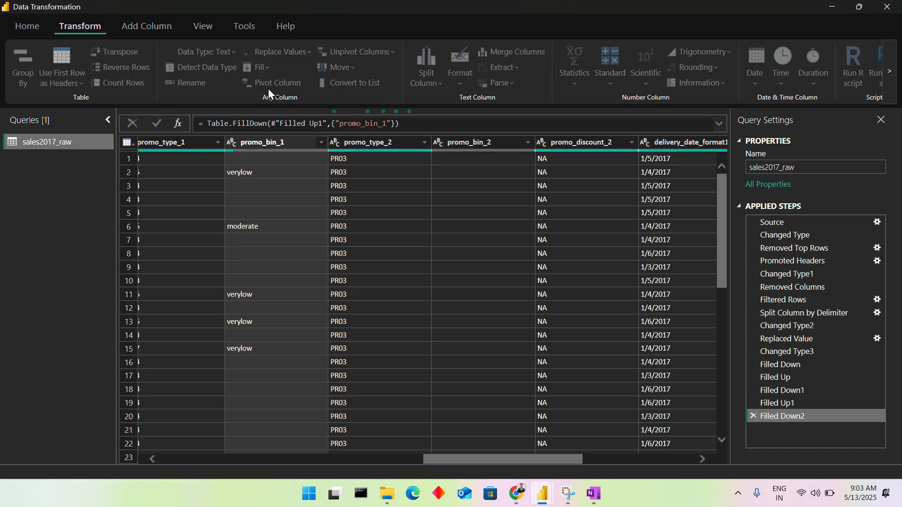
click(249, 214)
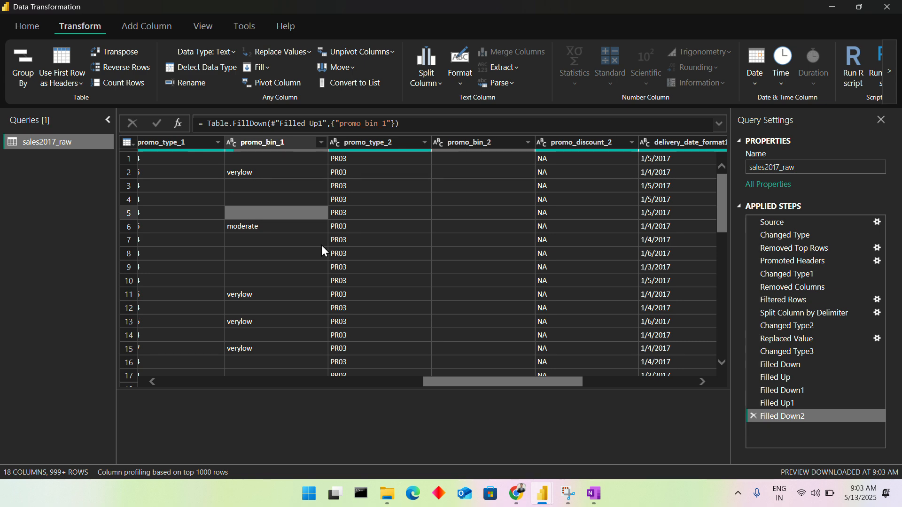
Step: Try to fill down promo_bin_1 once more from its empty cell in row 12 and check the column's first rows
scroll(444, 305, right, 3)
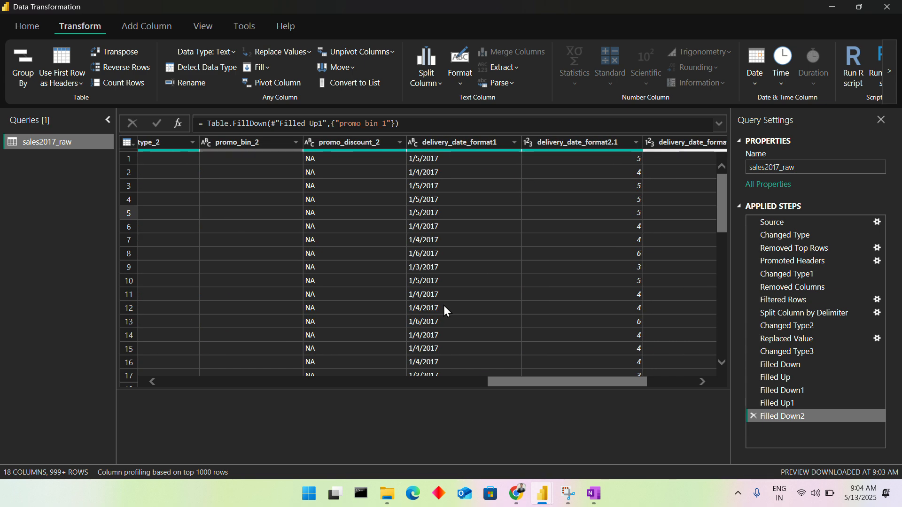
scroll(444, 305, left, 20)
scroll(443, 306, right, 10)
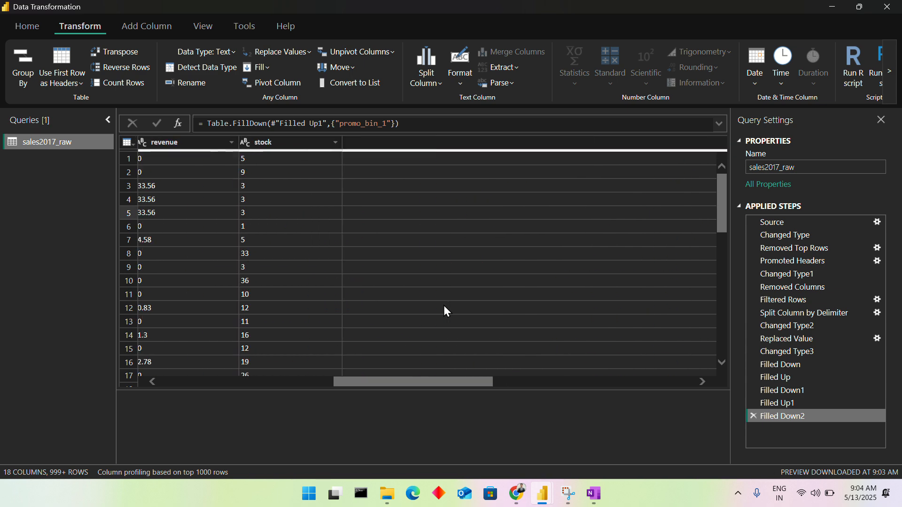
scroll(444, 305, right, 2)
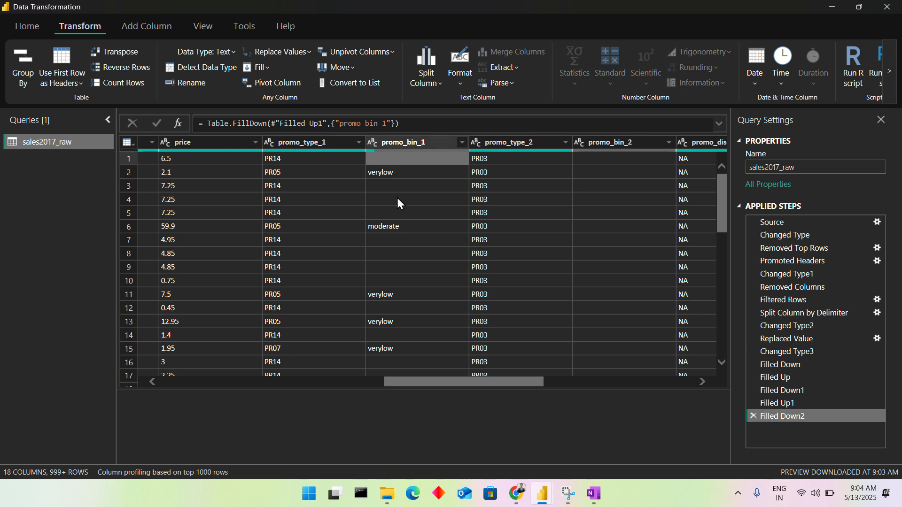
scroll(400, 205, down, 4)
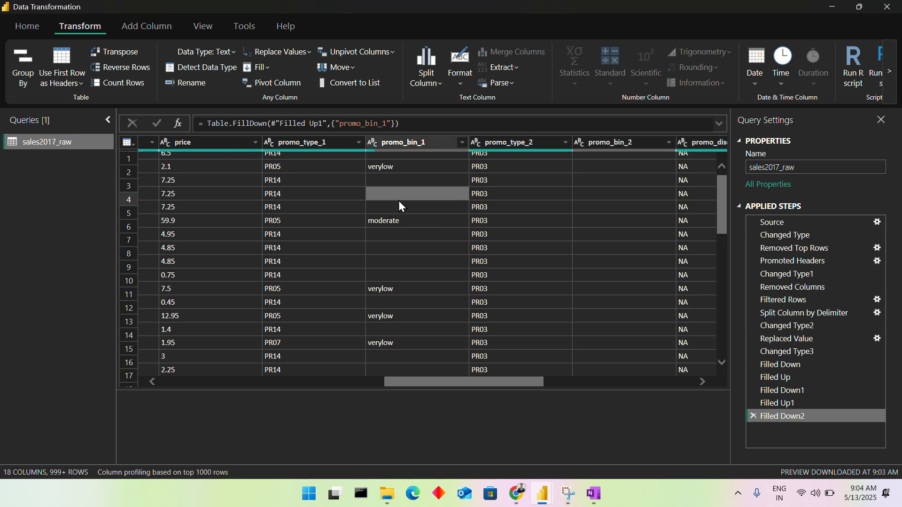
scroll(398, 202, up, 4)
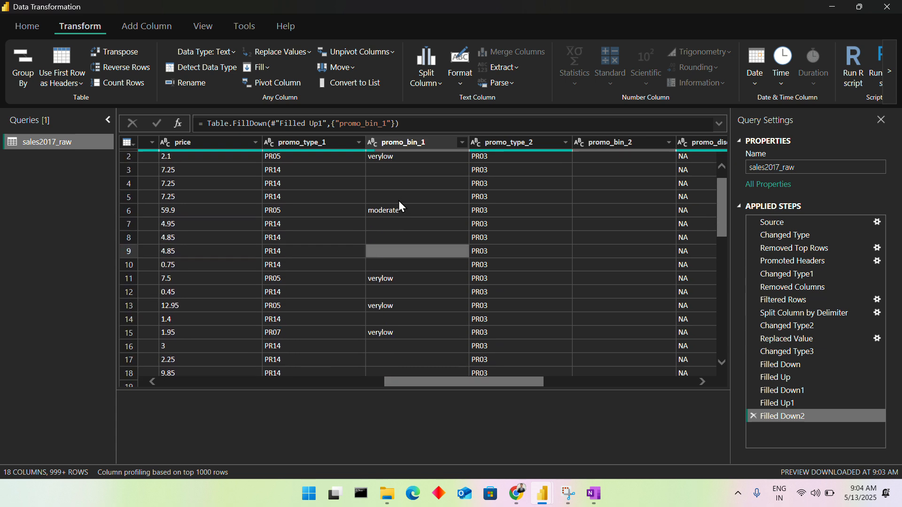
click(419, 307)
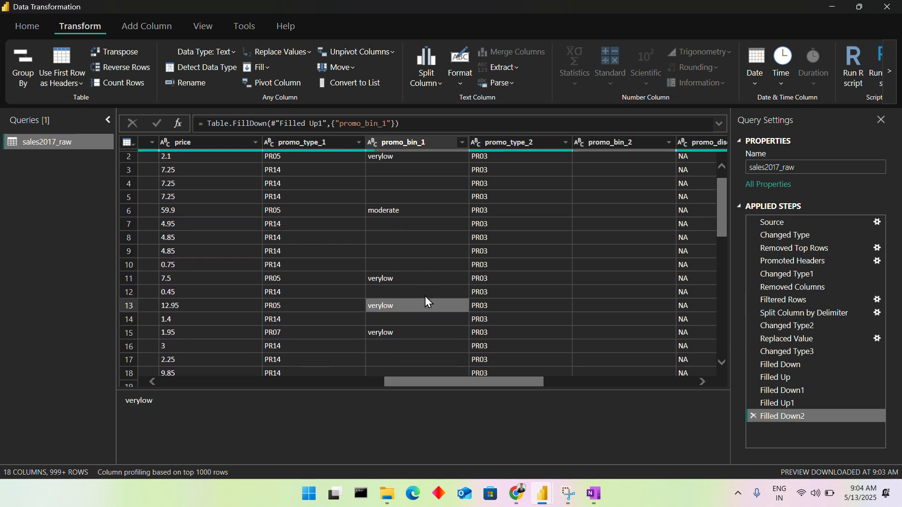
click(422, 295)
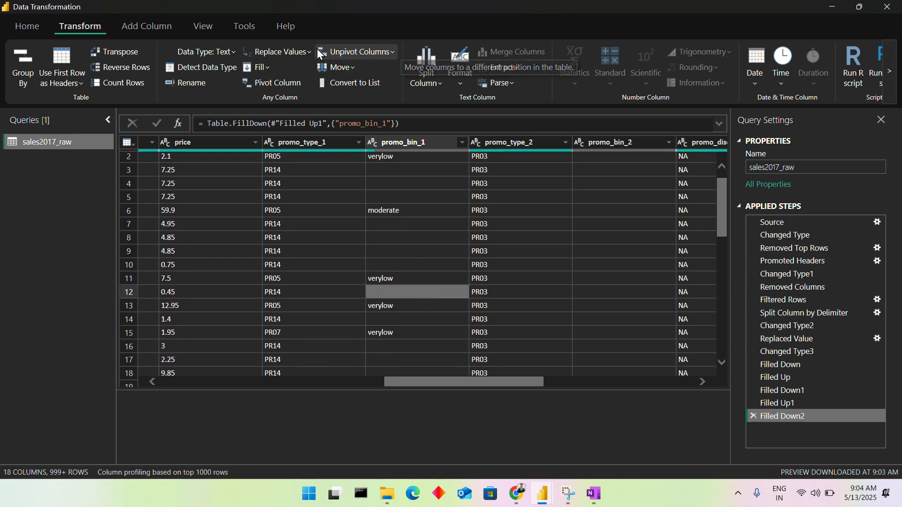
click(253, 69)
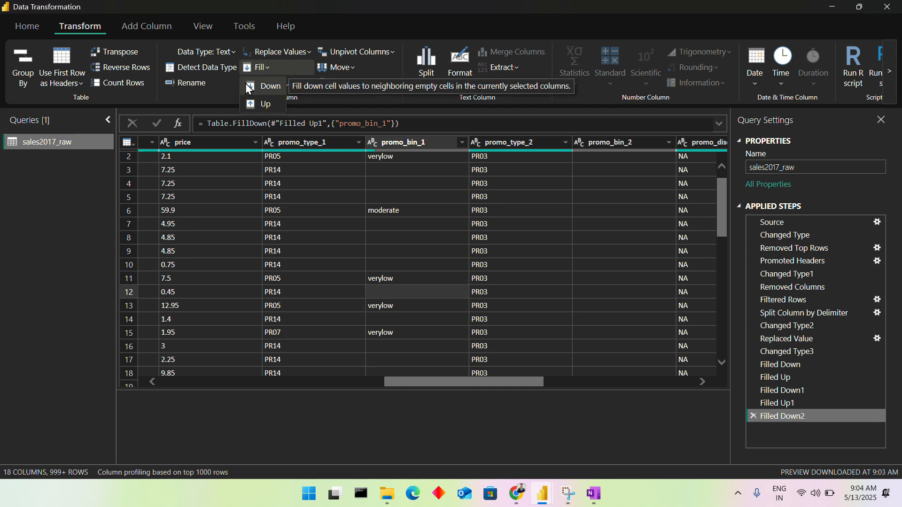
click(247, 88)
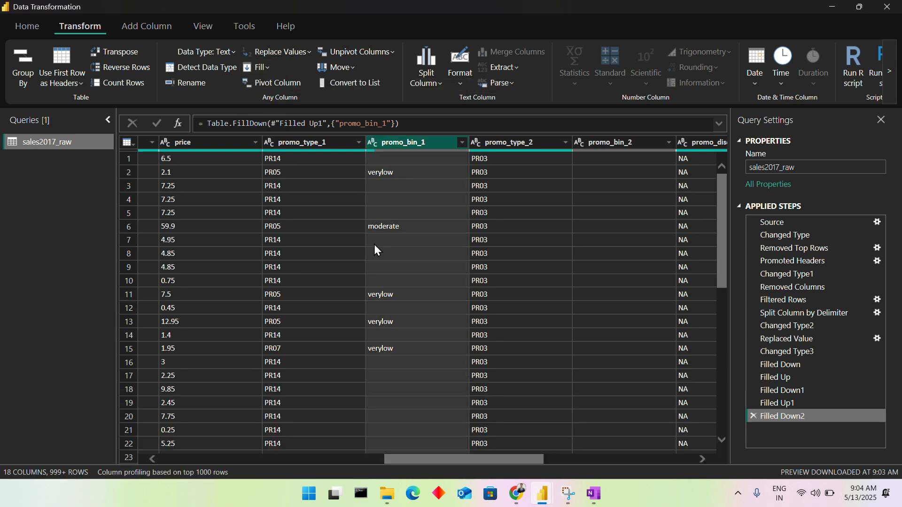
scroll(419, 264, down, 9)
scroll(420, 265, up, 9)
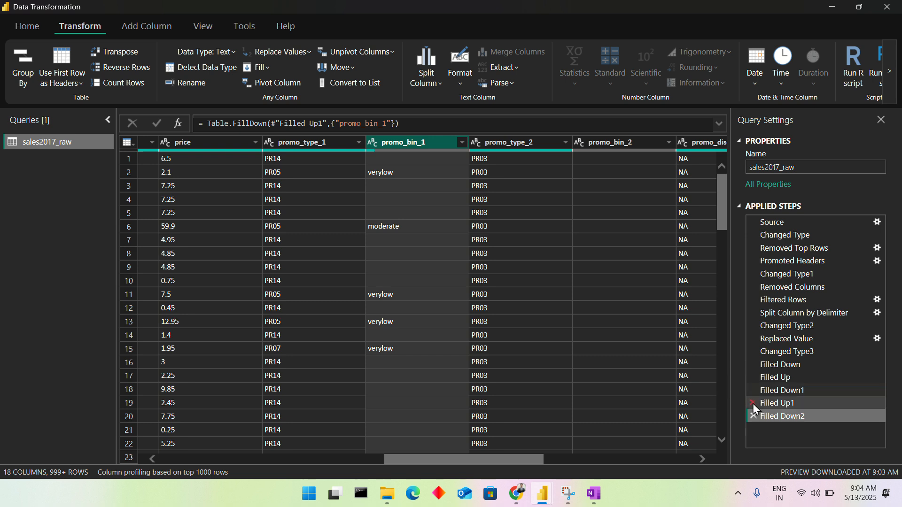
Step: Delete the Filled Down2, Filled Up1, Filled Down1, Filled Up and Filled Down steps from the sales2017_raw query
click(753, 416)
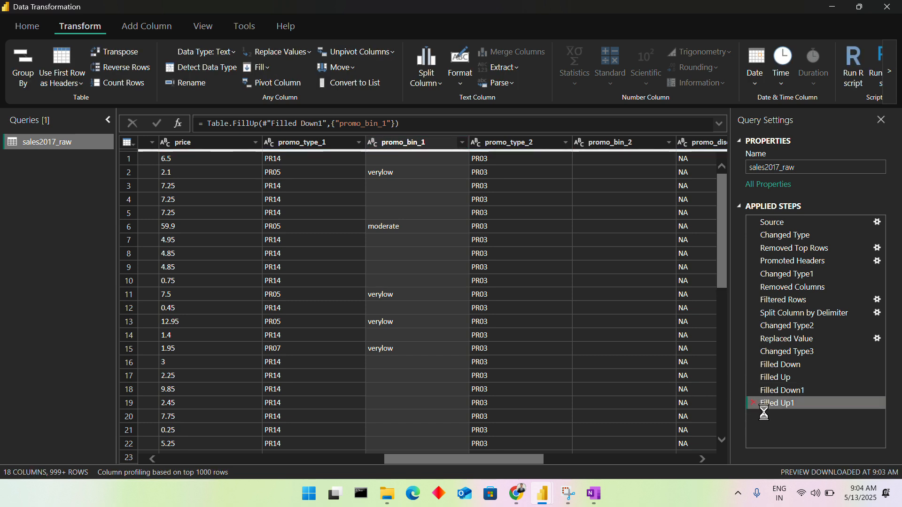
click(753, 404)
click(754, 390)
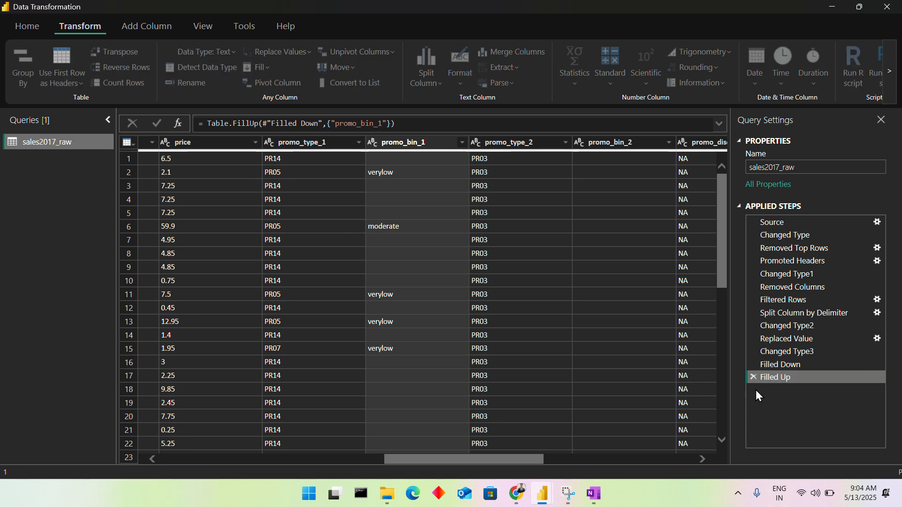
click(753, 377)
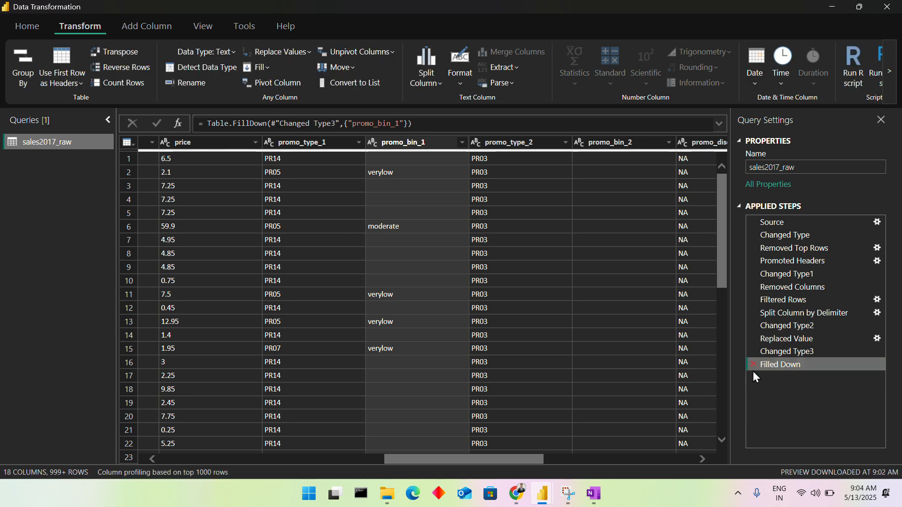
click(753, 365)
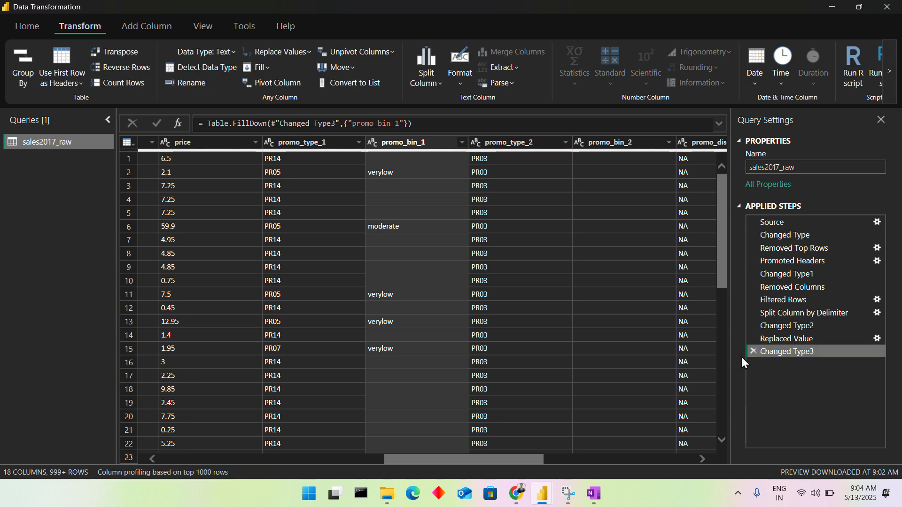
click(507, 300)
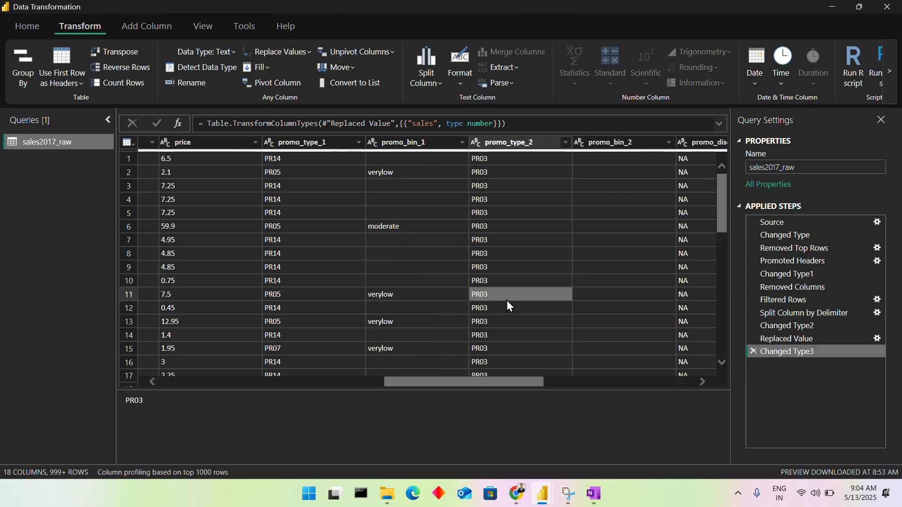
scroll(507, 301, right, 5)
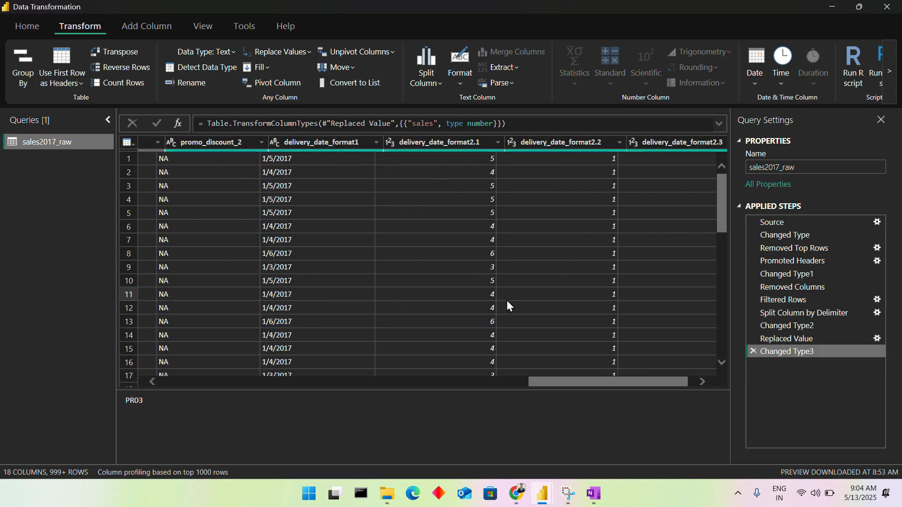
scroll(507, 303, right, 2)
scroll(508, 302, left, 3)
scroll(476, 307, left, 15)
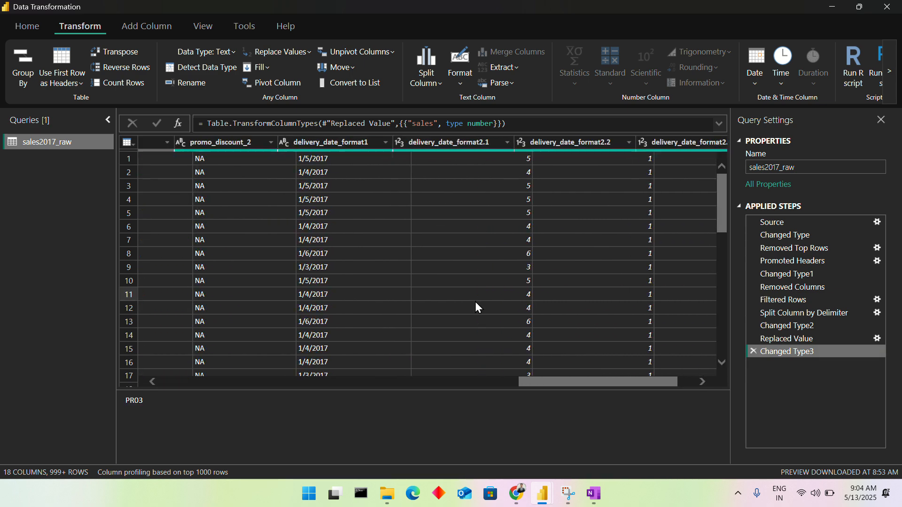
scroll(478, 308, right, 2)
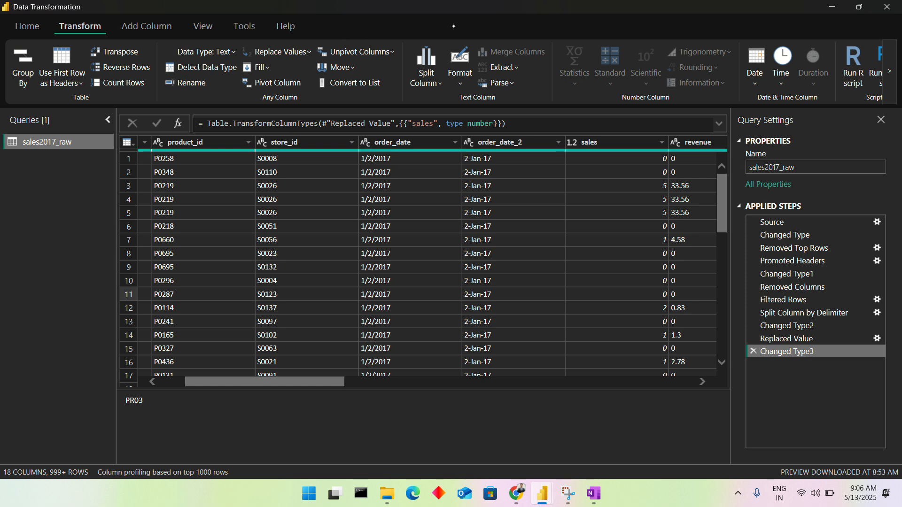
Step: Review the Unpivot Columns, Move, Split Column and Format options available for transforming the sales2017_raw columns
key(super+shift+s)
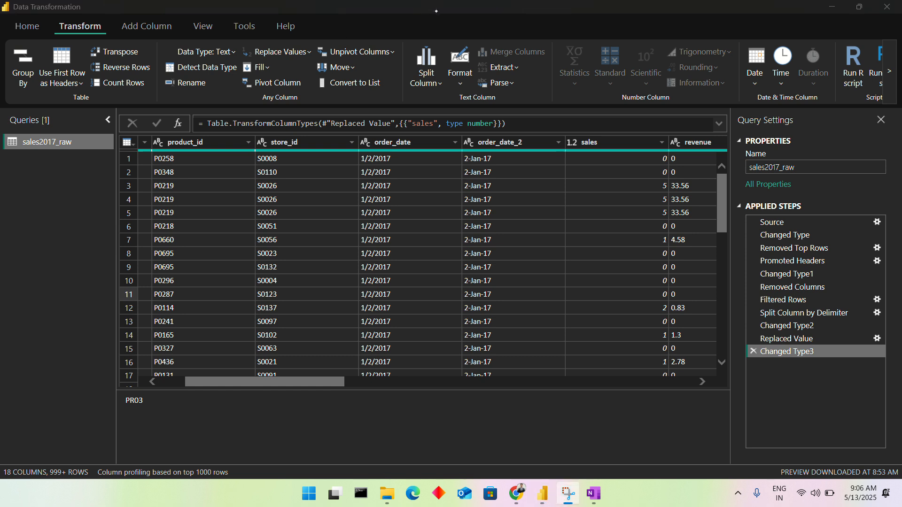
click(369, 53)
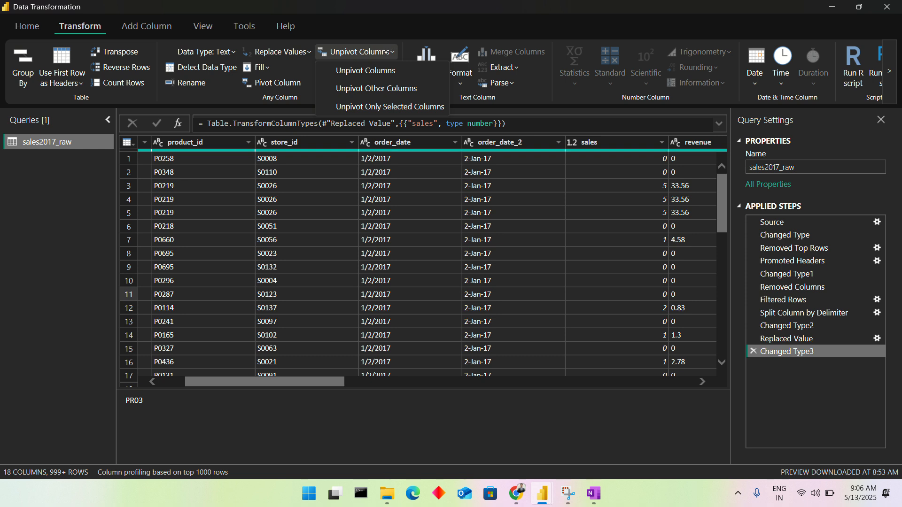
click(365, 68)
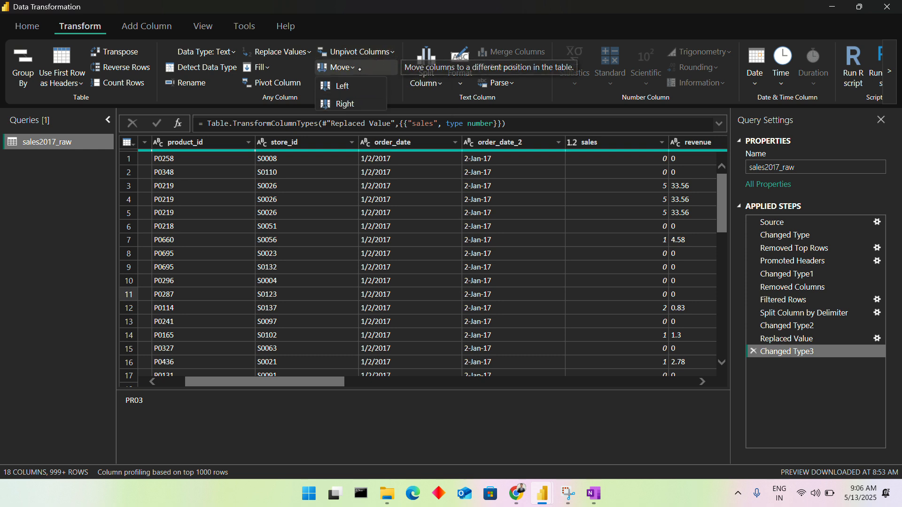
click(367, 68)
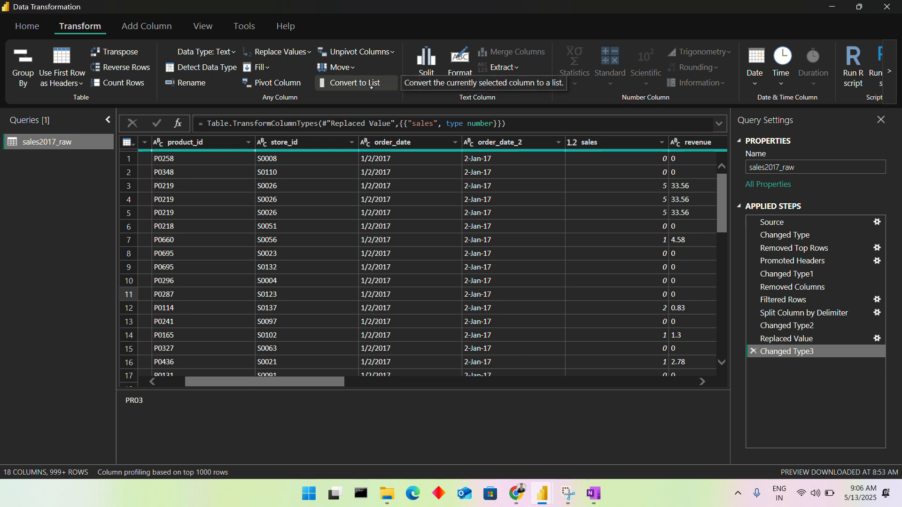
click(399, 181)
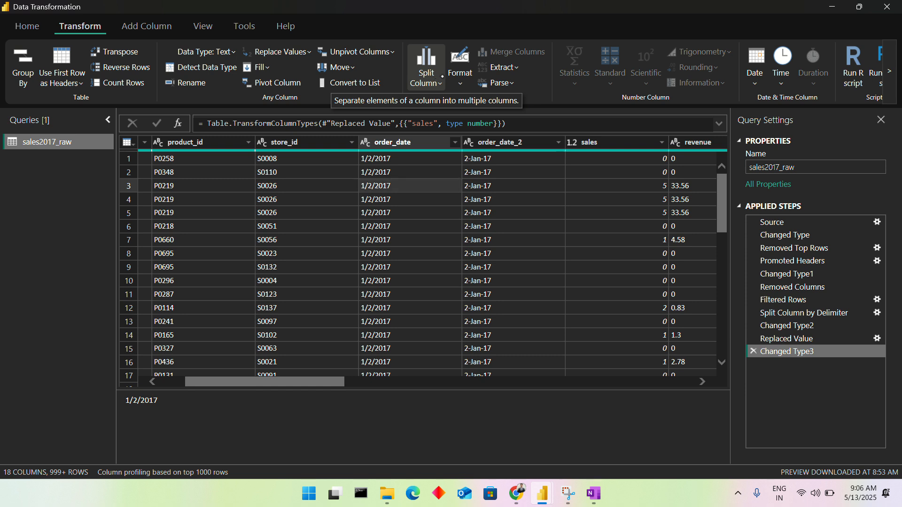
click(432, 83)
click(460, 84)
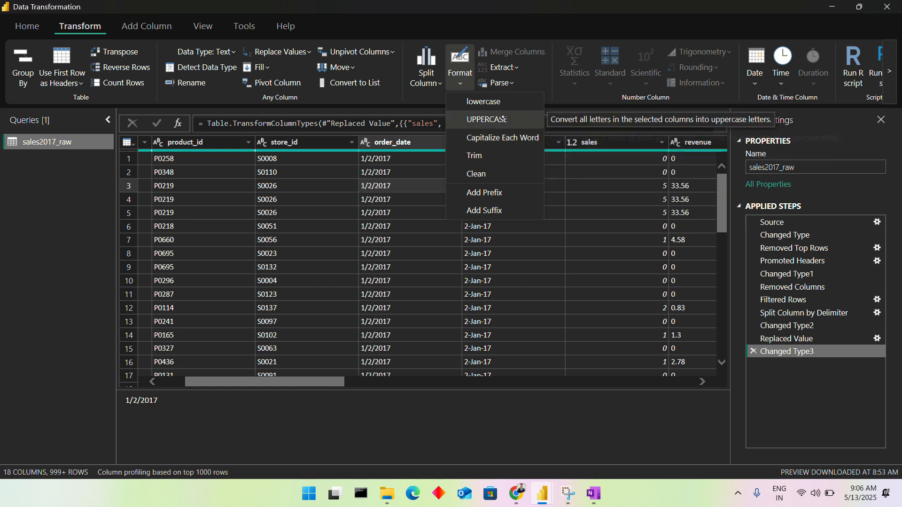
click(387, 228)
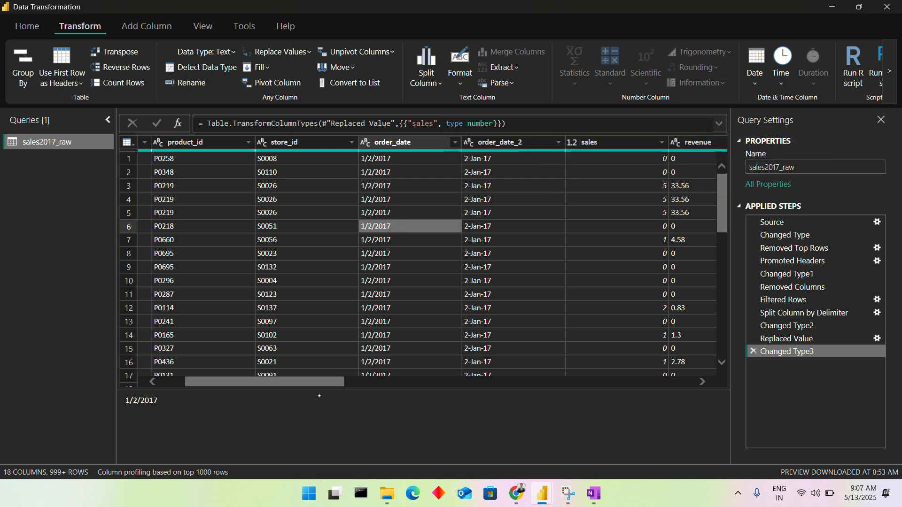
Step: Convert the product_id column's text to lowercase and then to uppercase
drag(322, 379, 279, 351)
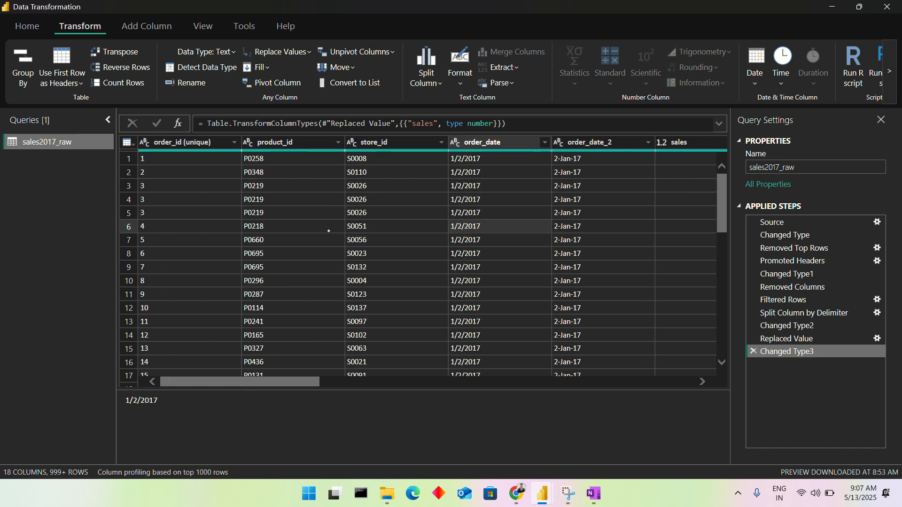
click(295, 258)
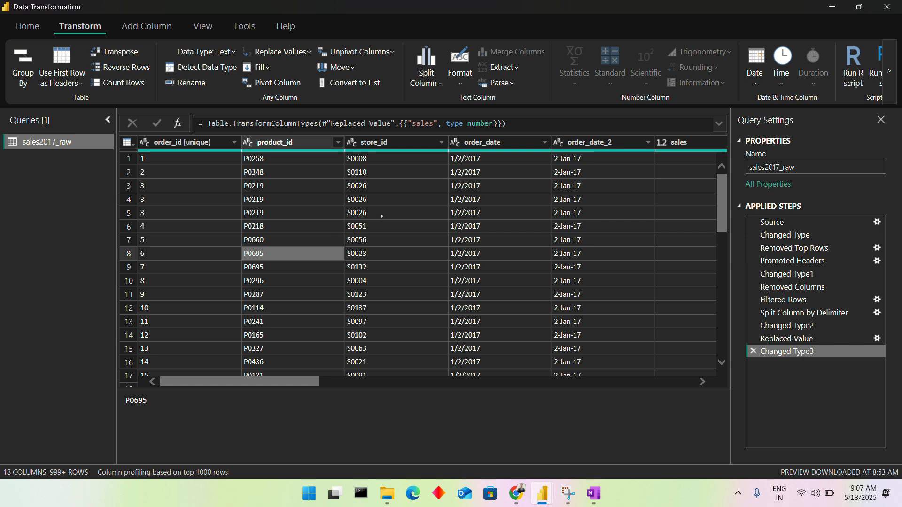
click(457, 87)
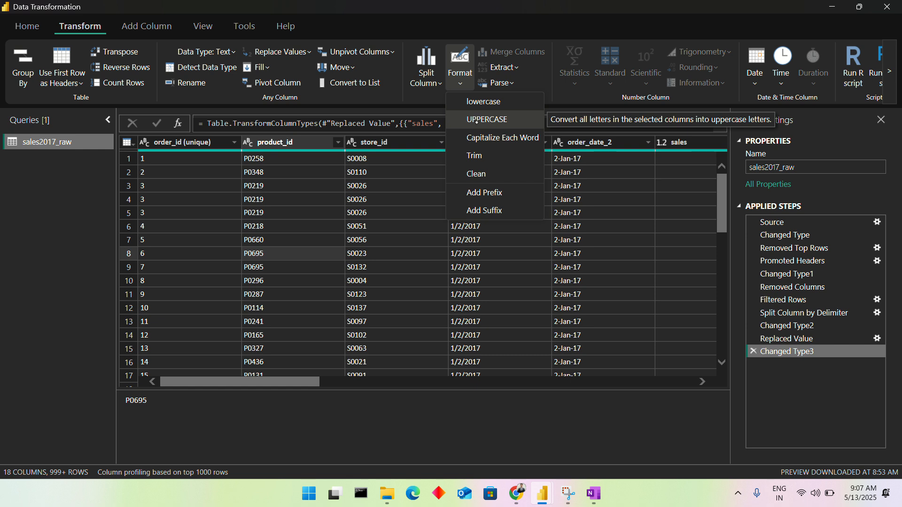
click(481, 101)
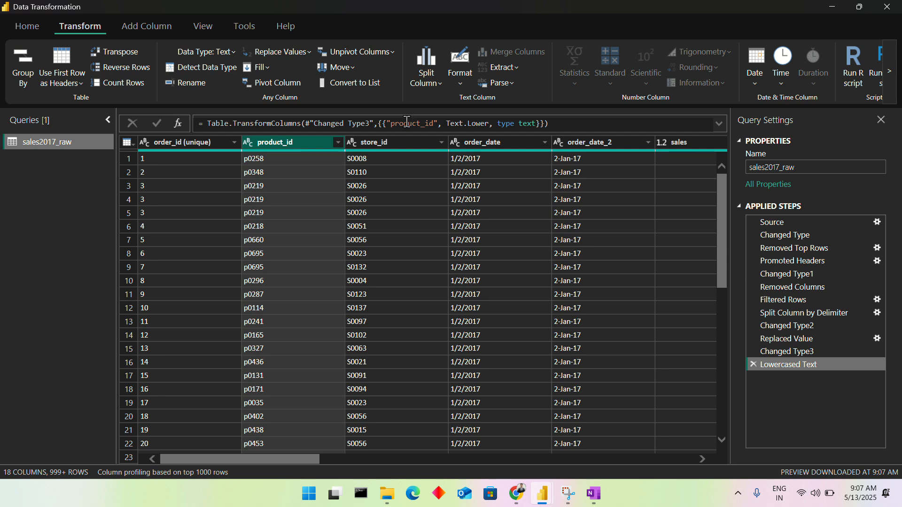
click(458, 85)
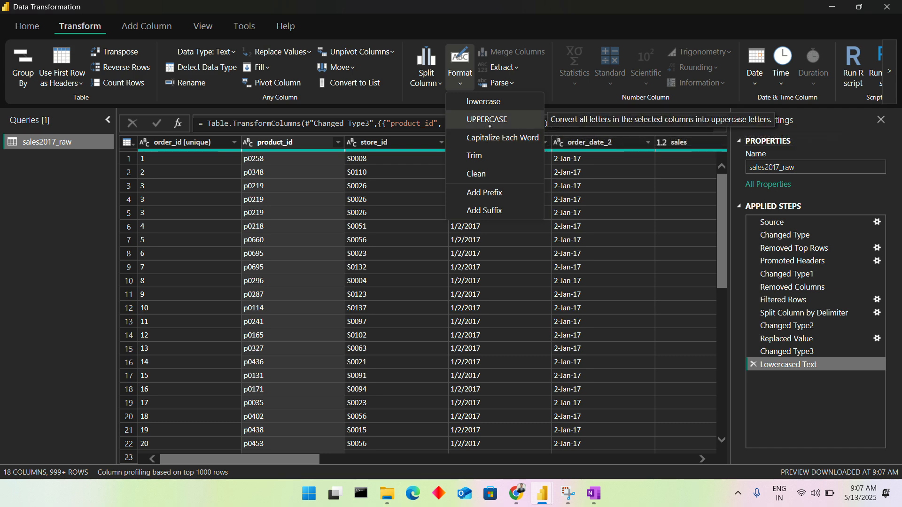
click(481, 120)
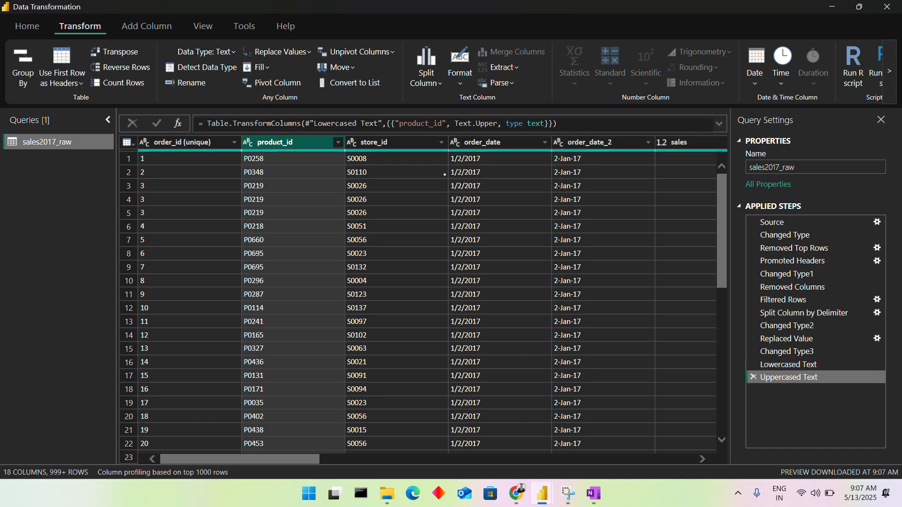
click(293, 243)
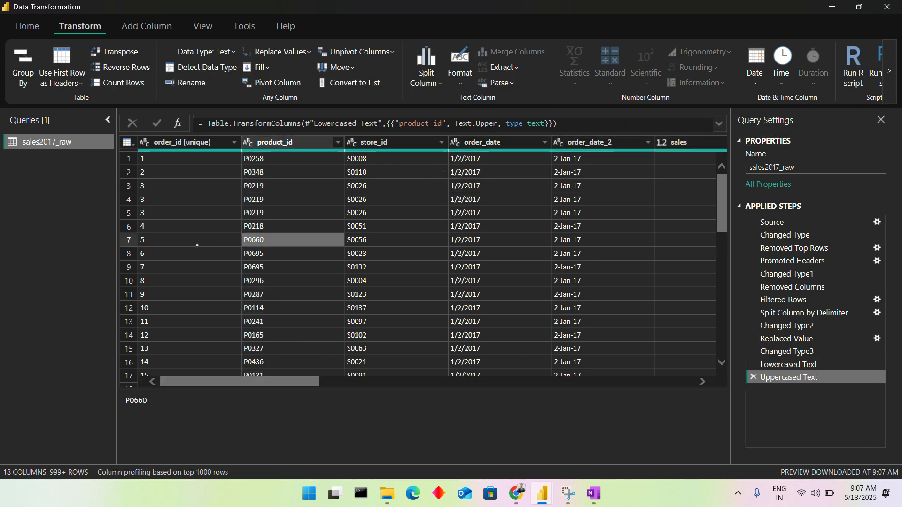
Step: Clean the order_id (unique) column to remove non-printable characters from its text
click(197, 253)
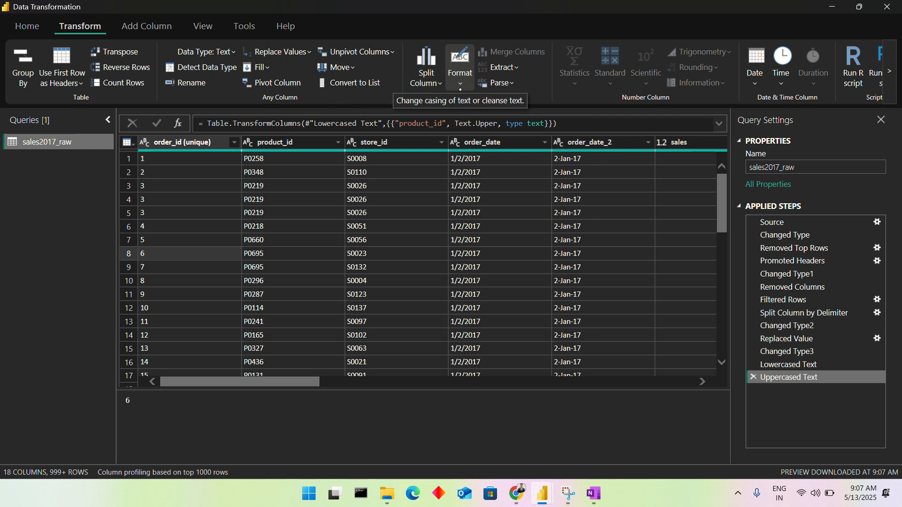
click(460, 89)
click(481, 174)
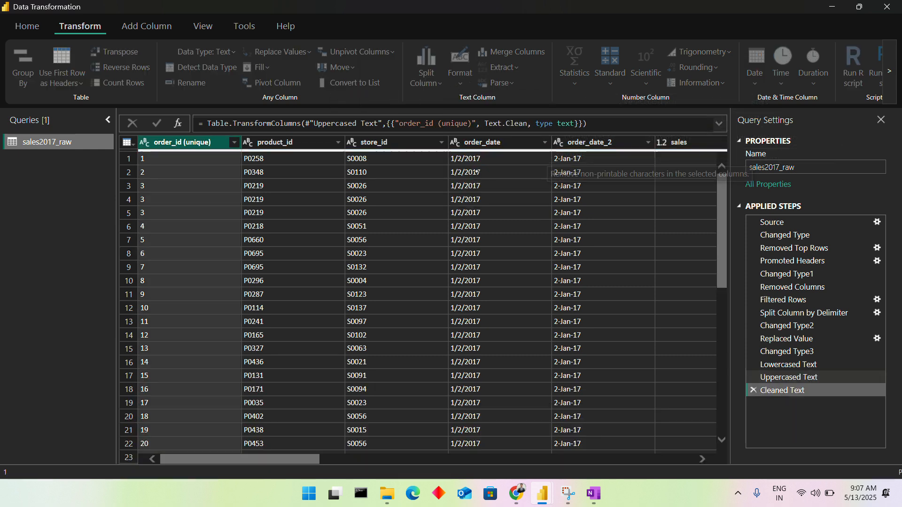
Step: Trim leading and trailing whitespace from the product_id column
click(339, 226)
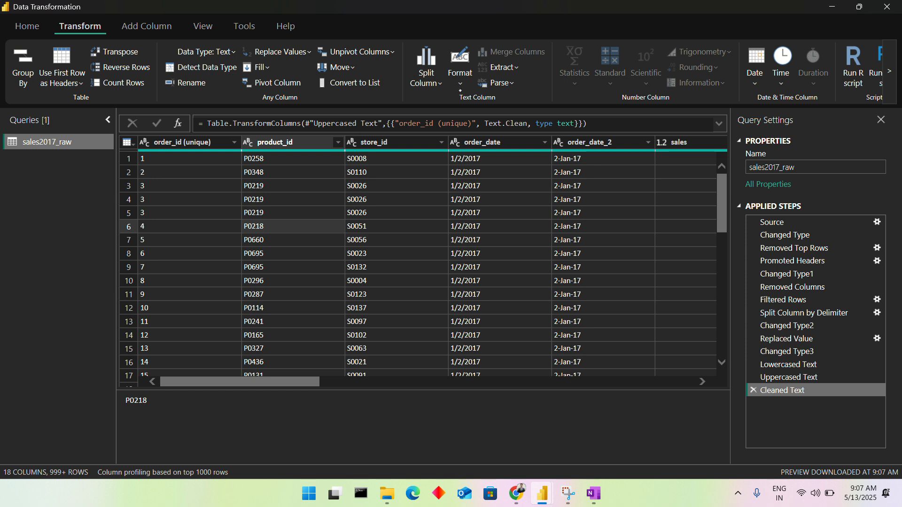
click(460, 81)
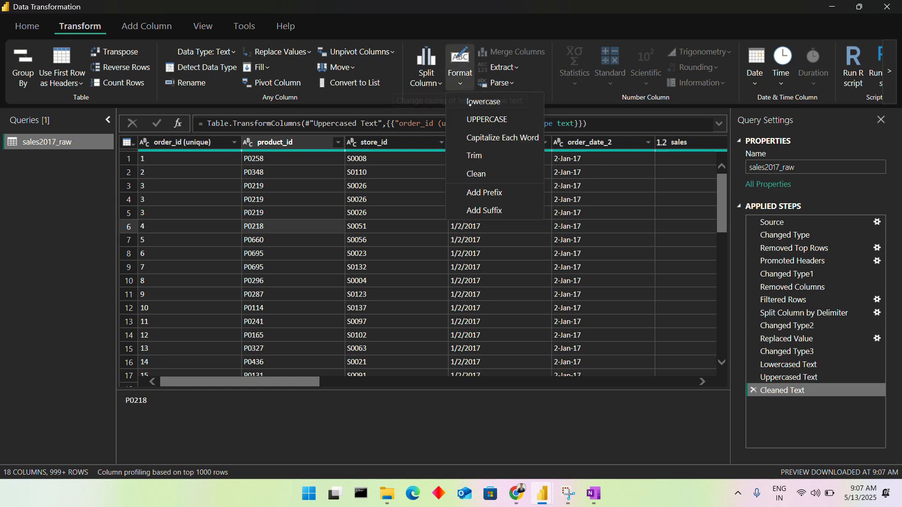
click(508, 155)
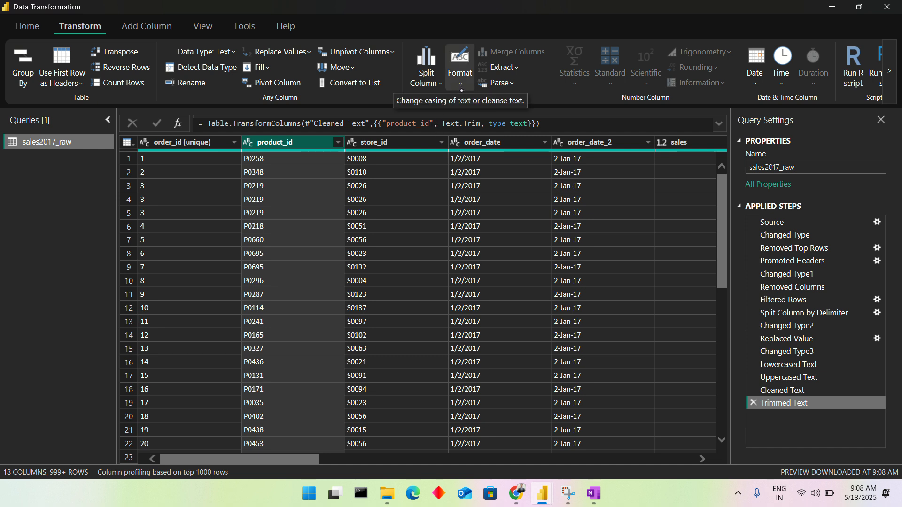
Step: Examine the Format options for text columns, including Capitalize Each Word, Trim, Clean, Add Prefix and Add Suffix
click(468, 83)
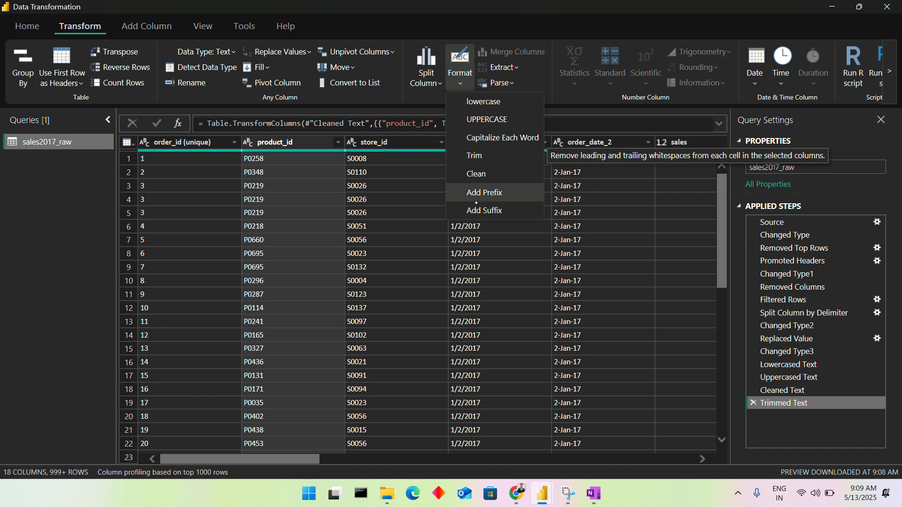
click(423, 275)
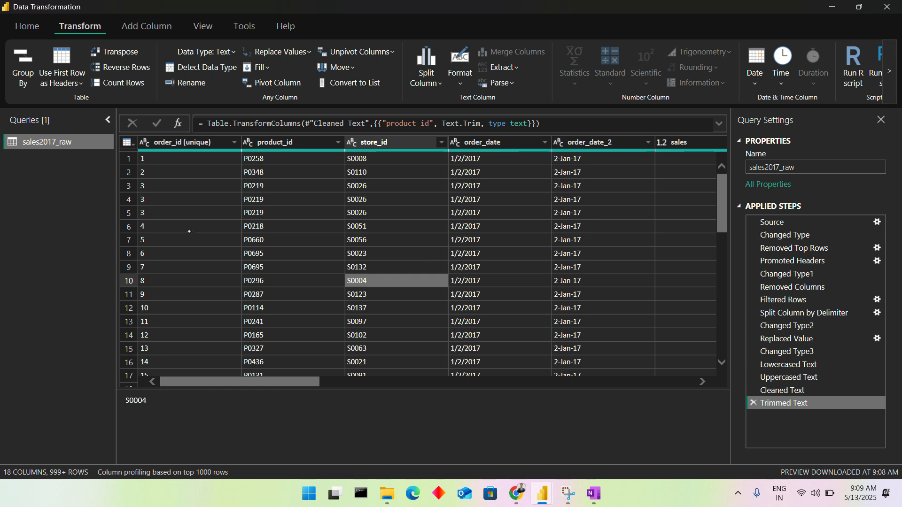
click(219, 266)
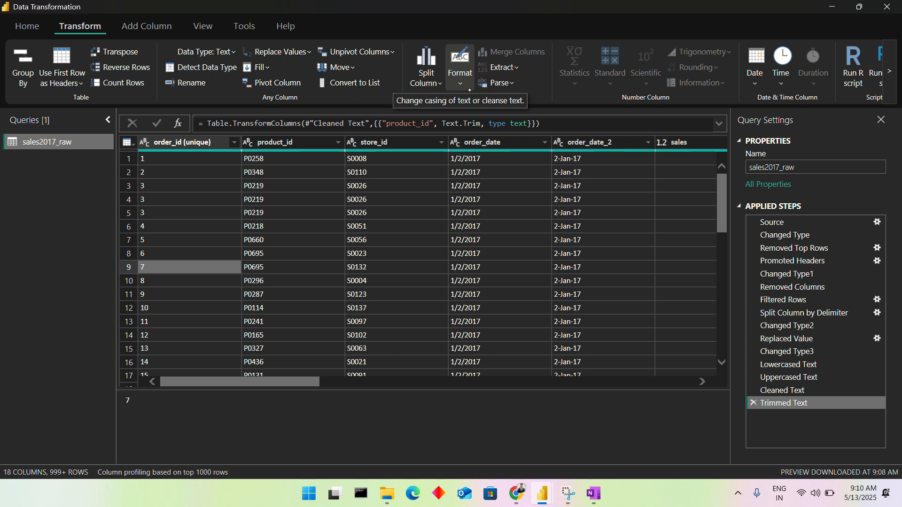
click(460, 82)
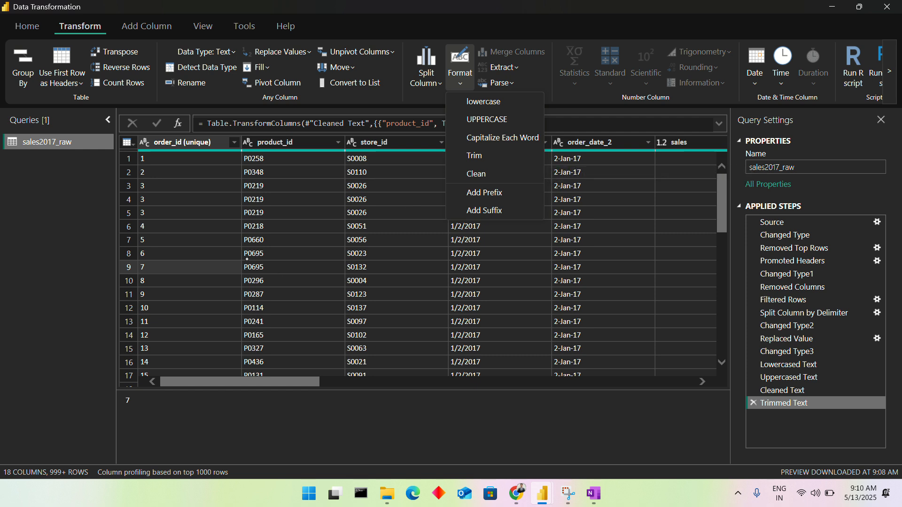
click(216, 273)
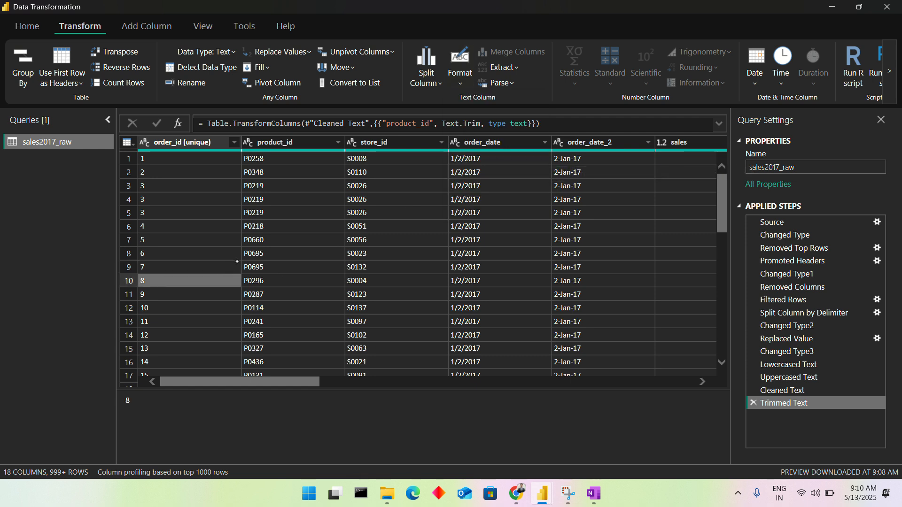
click(237, 266)
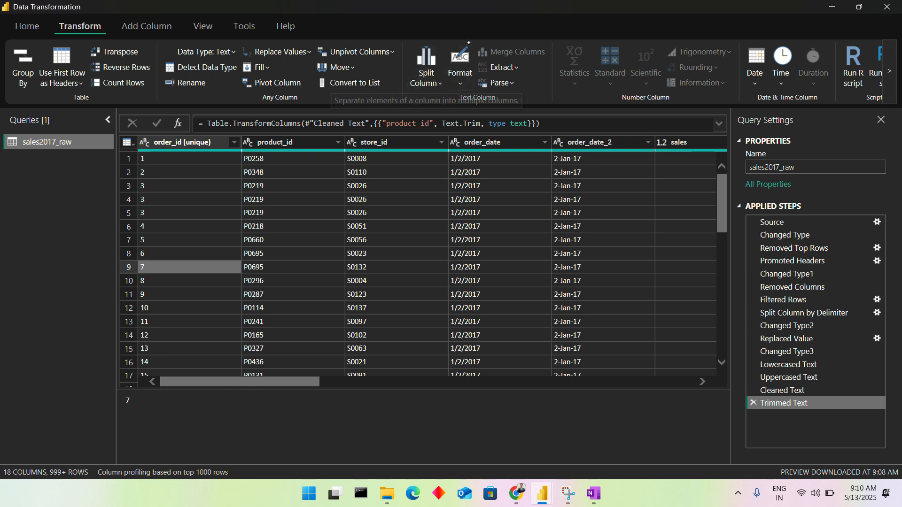
click(460, 84)
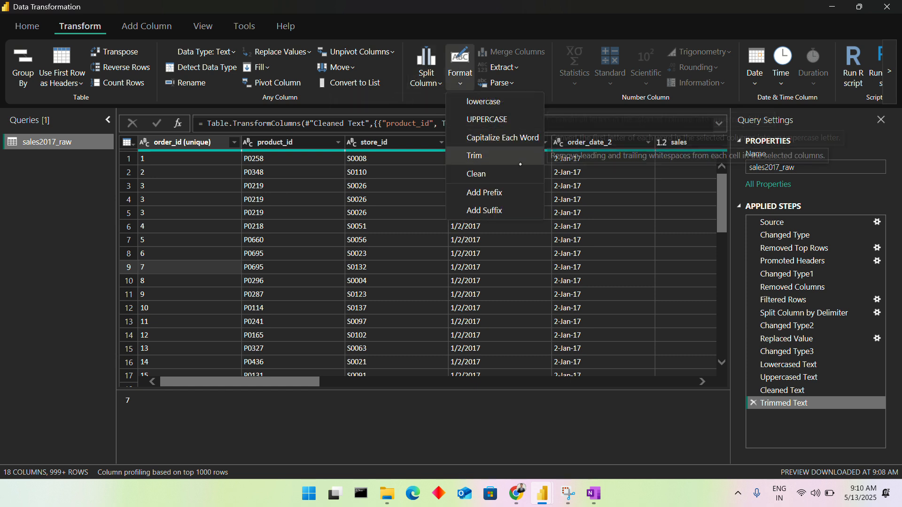
click(395, 254)
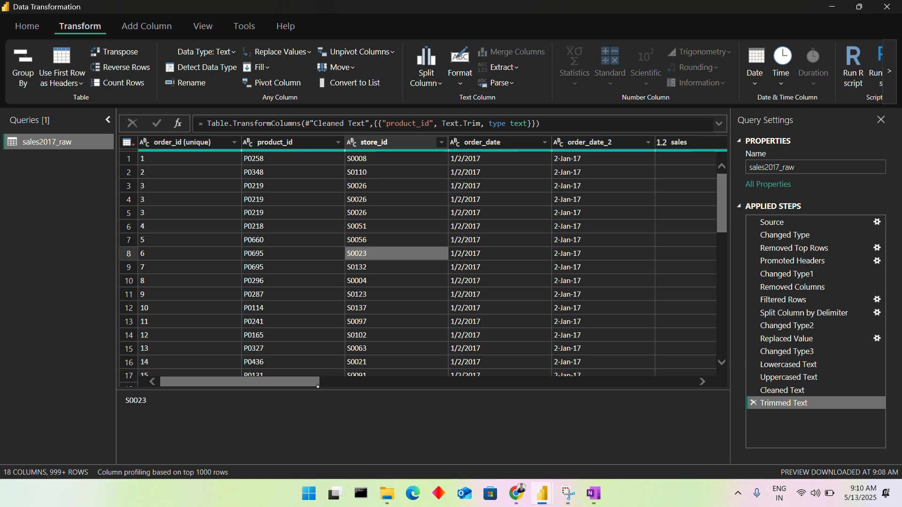
drag(317, 385, 389, 359)
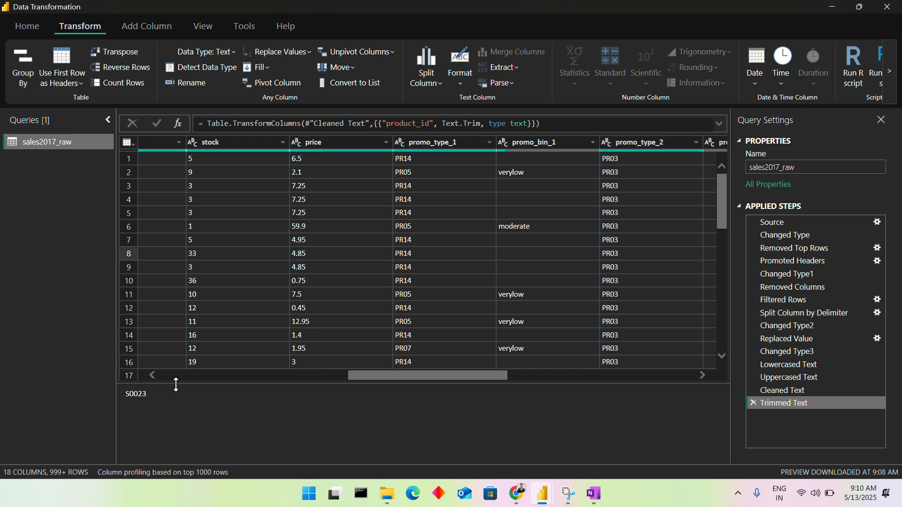
click(152, 375)
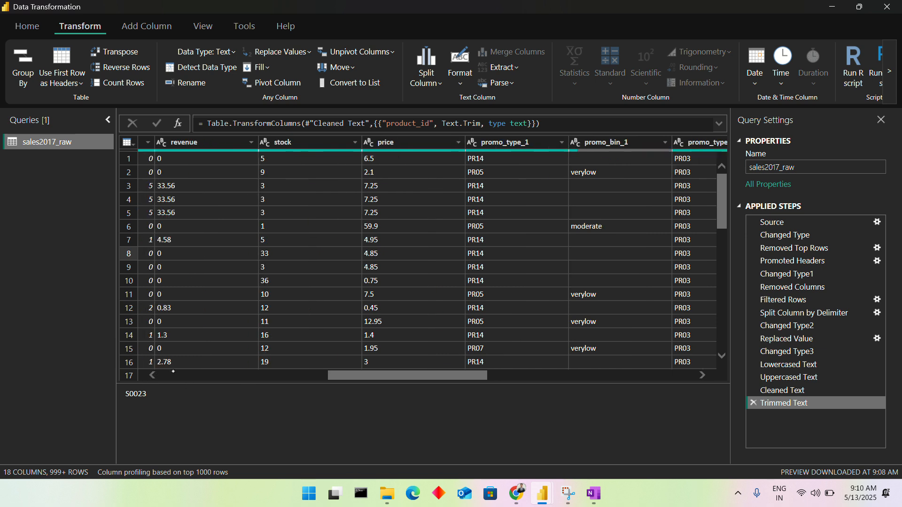
click(161, 374)
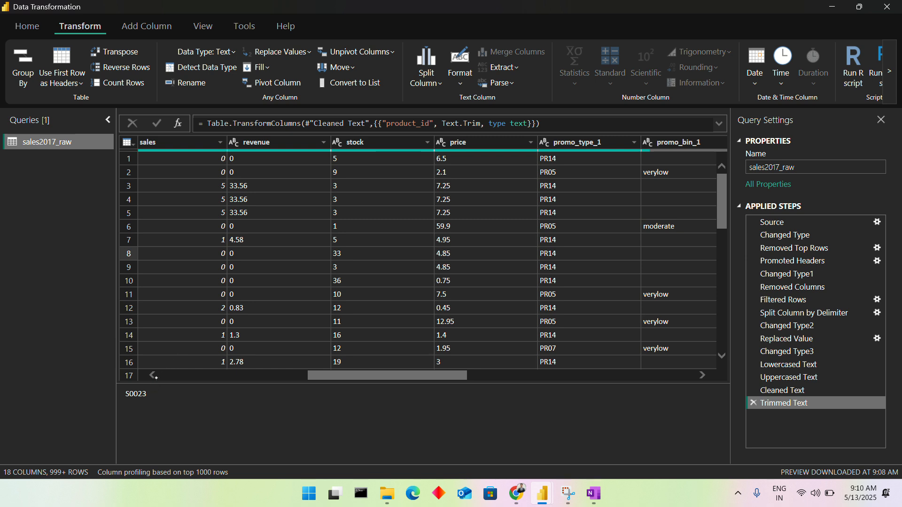
click(153, 375)
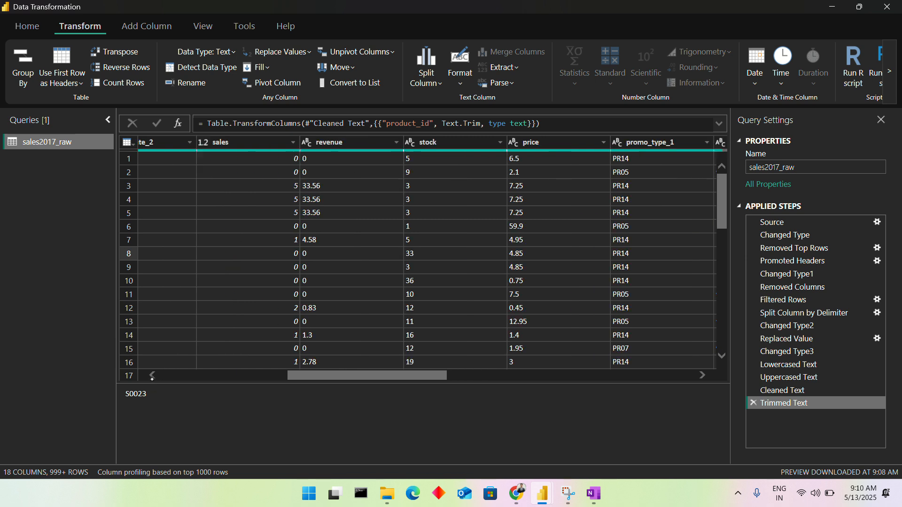
Step: Trim leading and trailing whitespace from the sales column
click(226, 284)
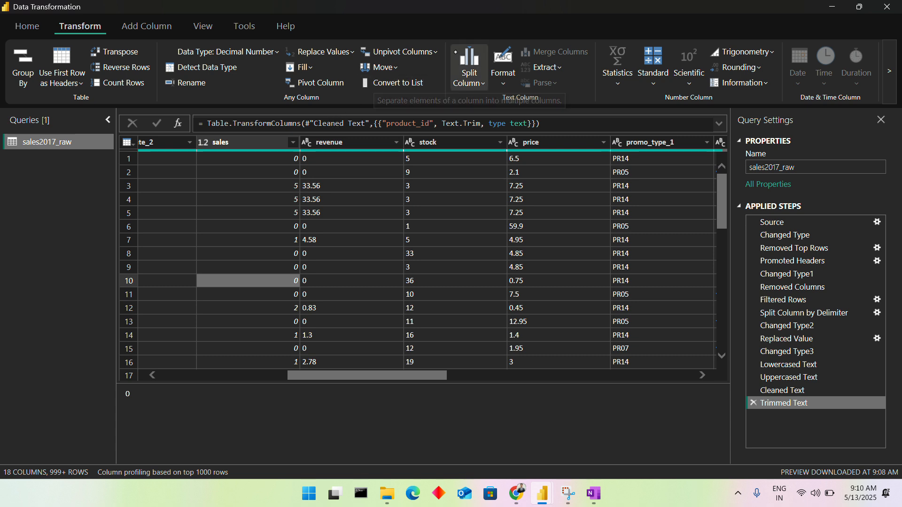
click(500, 89)
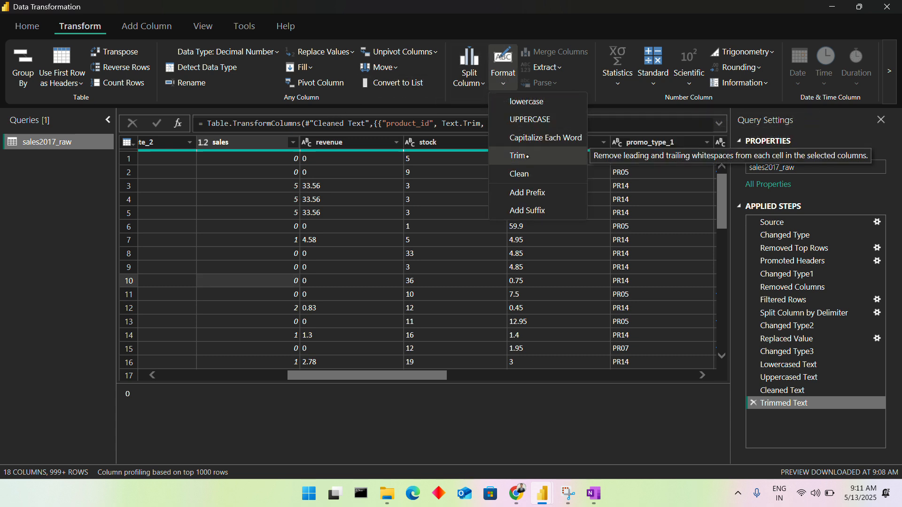
click(527, 156)
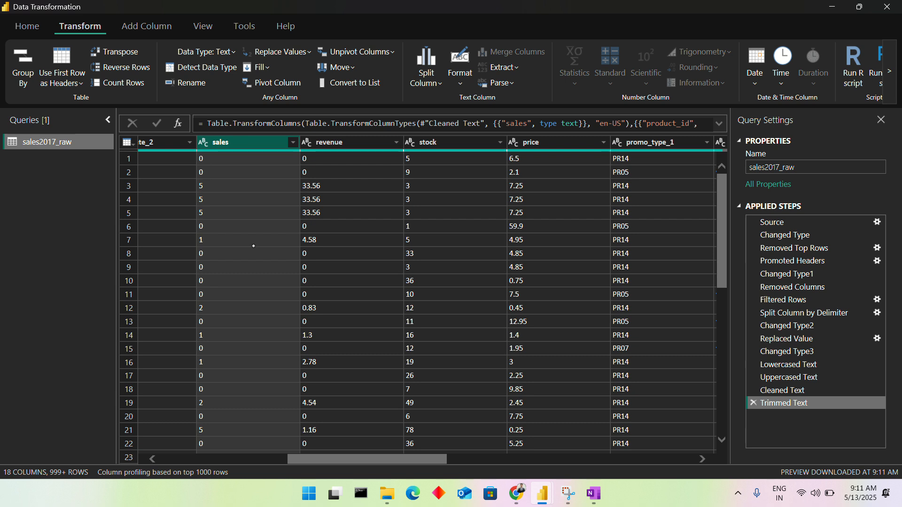
Step: Change the sales column's data type to Decimal Number
click(242, 280)
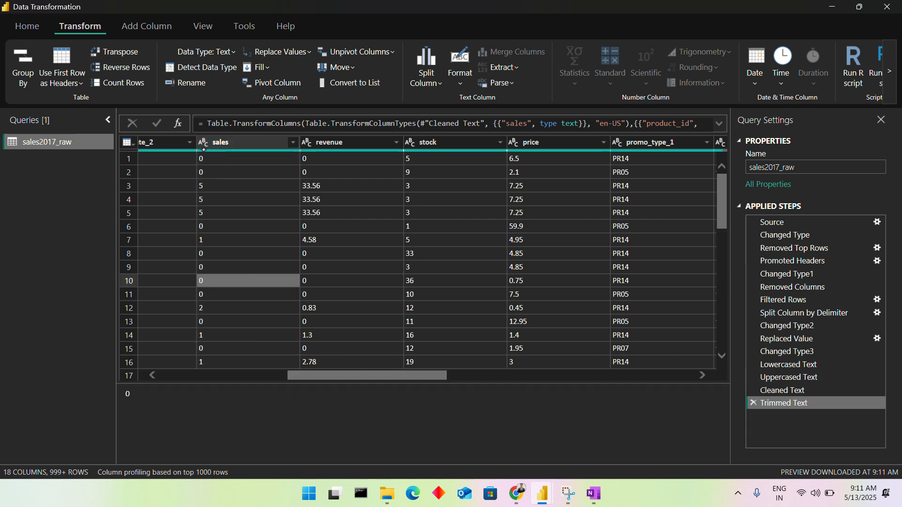
click(209, 144)
click(206, 142)
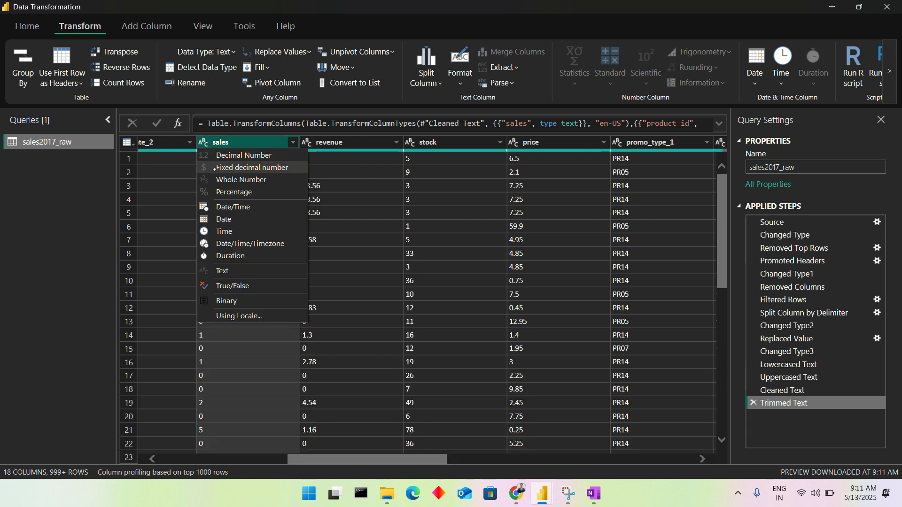
click(243, 155)
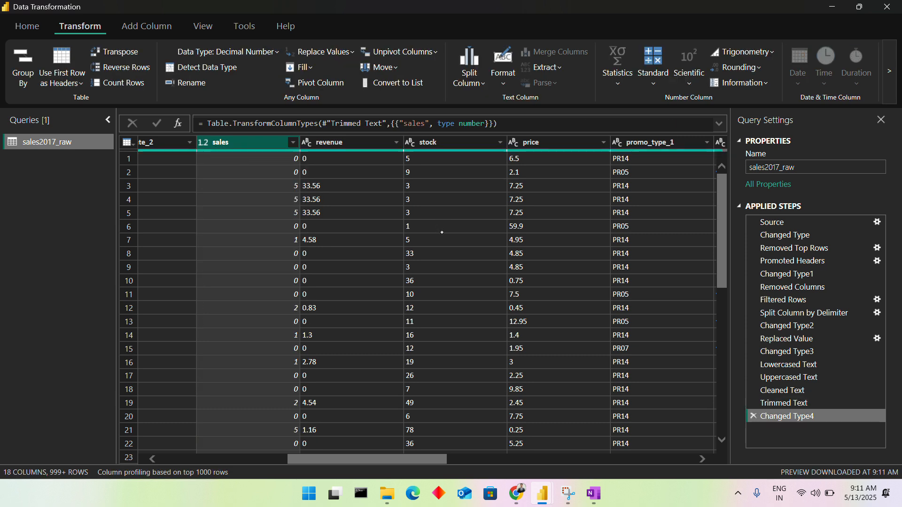
Step: Clean the stock column to remove non-printable characters from its text
click(442, 194)
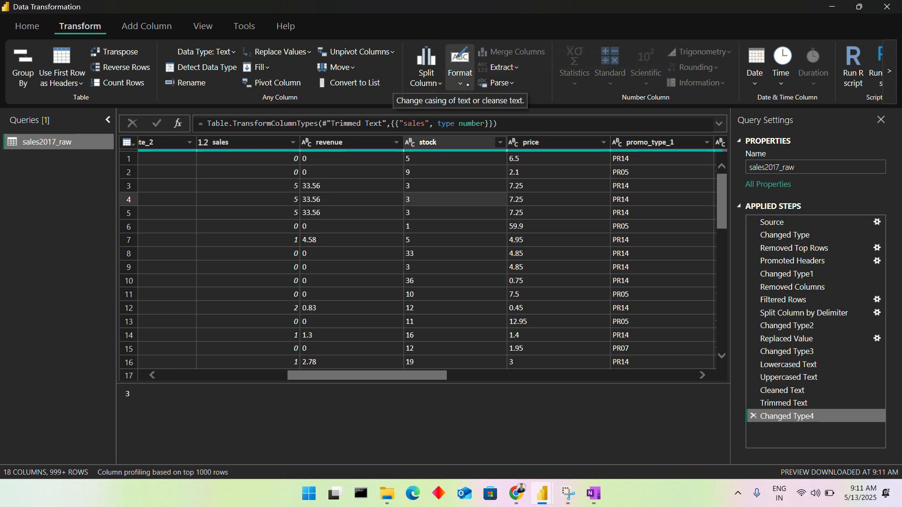
click(459, 83)
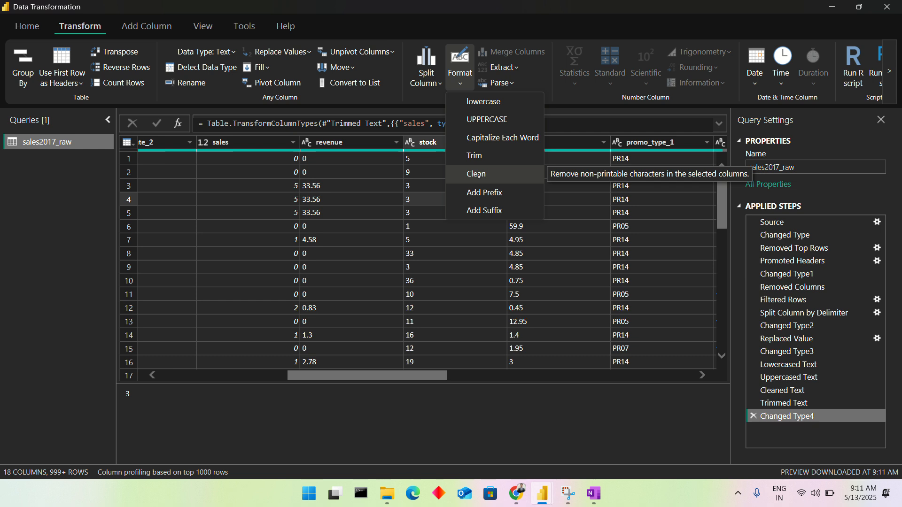
click(381, 247)
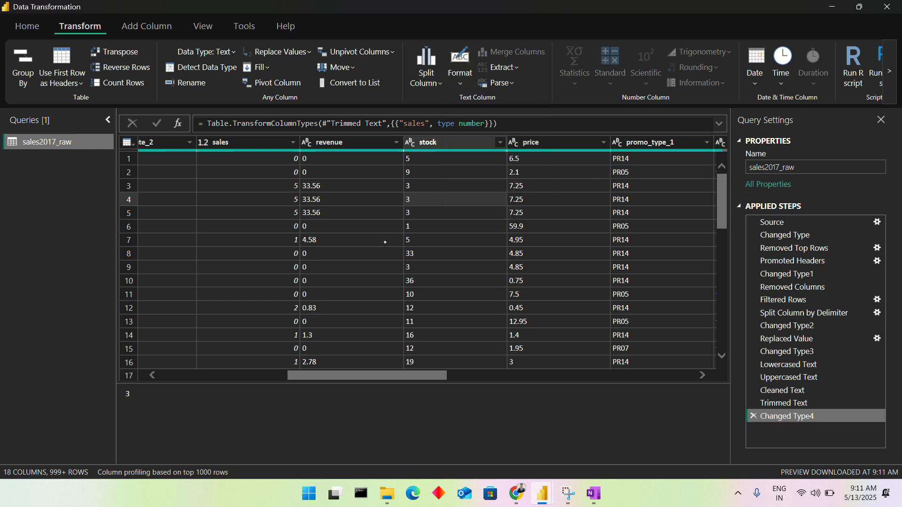
click(408, 238)
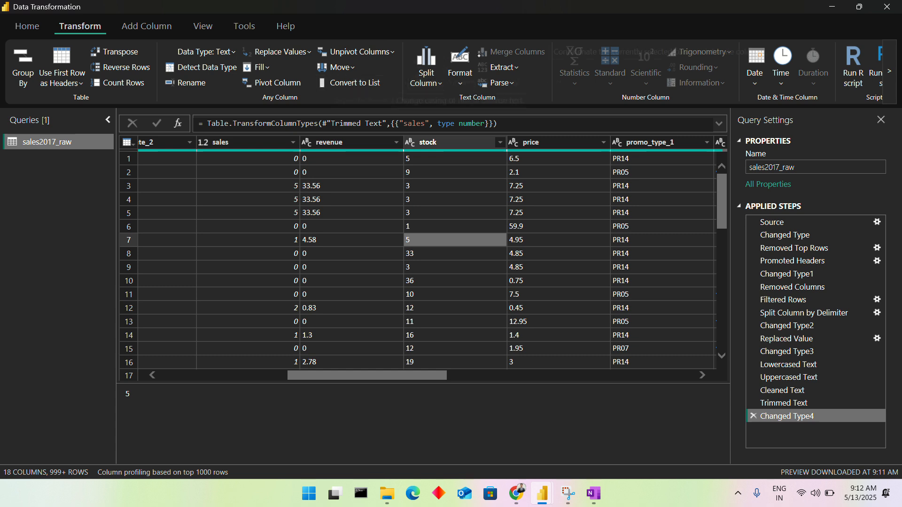
click(460, 71)
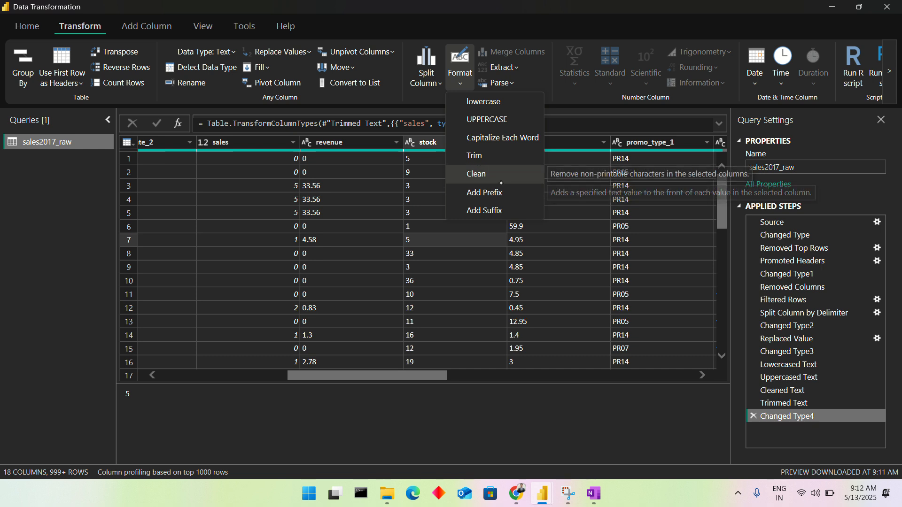
click(515, 173)
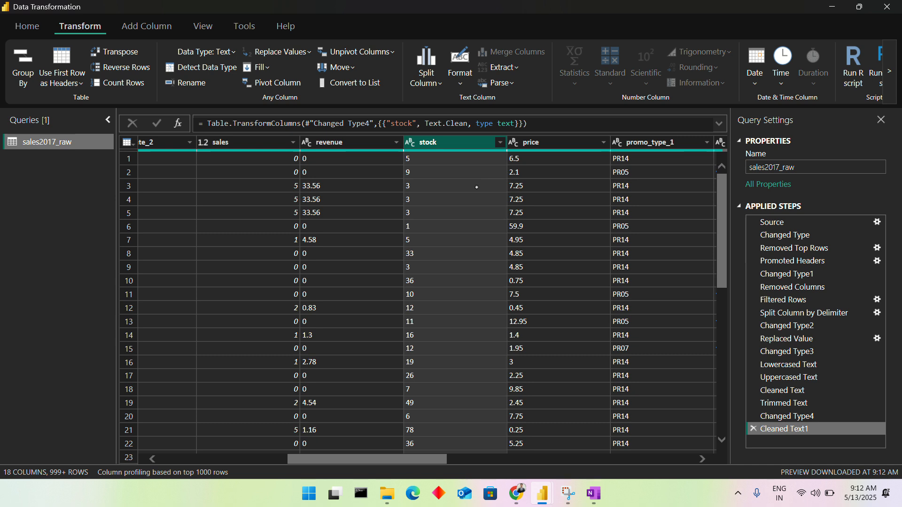
Step: Examine the Format and Parse options for the stock column, including parsing as XML or JSON
click(464, 213)
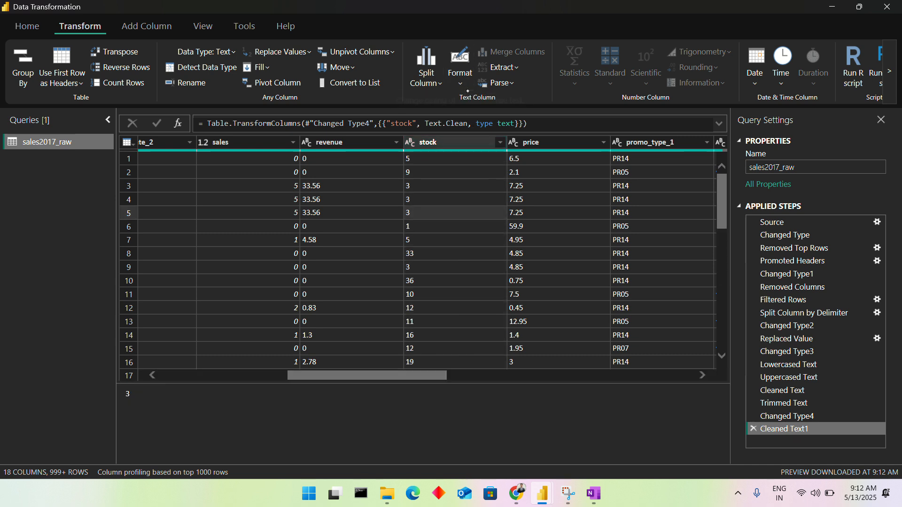
click(460, 66)
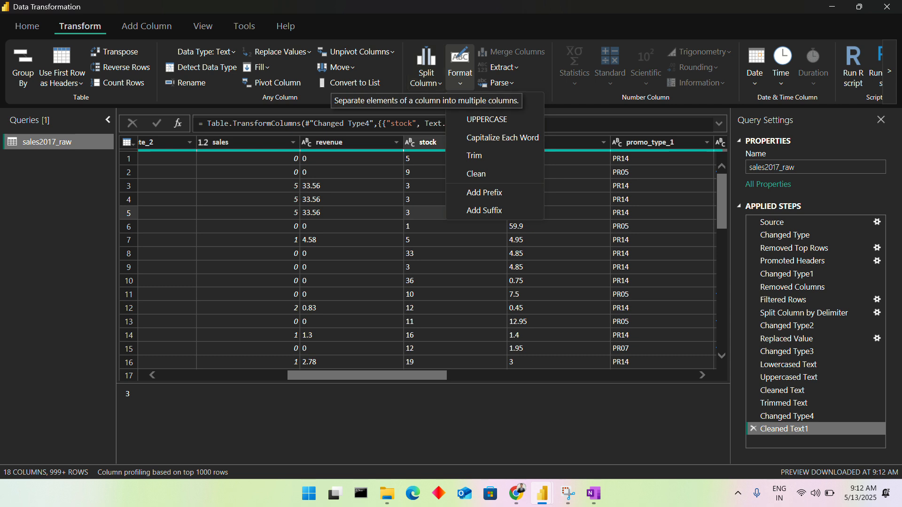
click(433, 254)
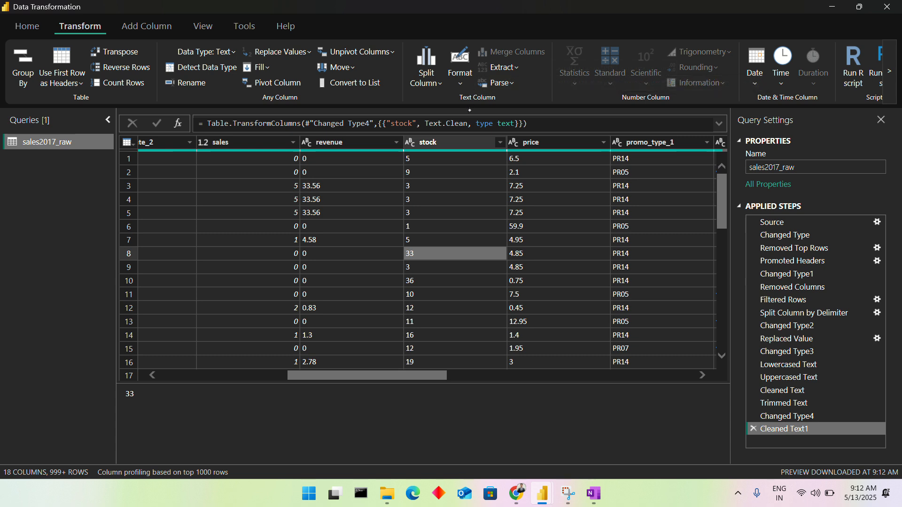
click(526, 79)
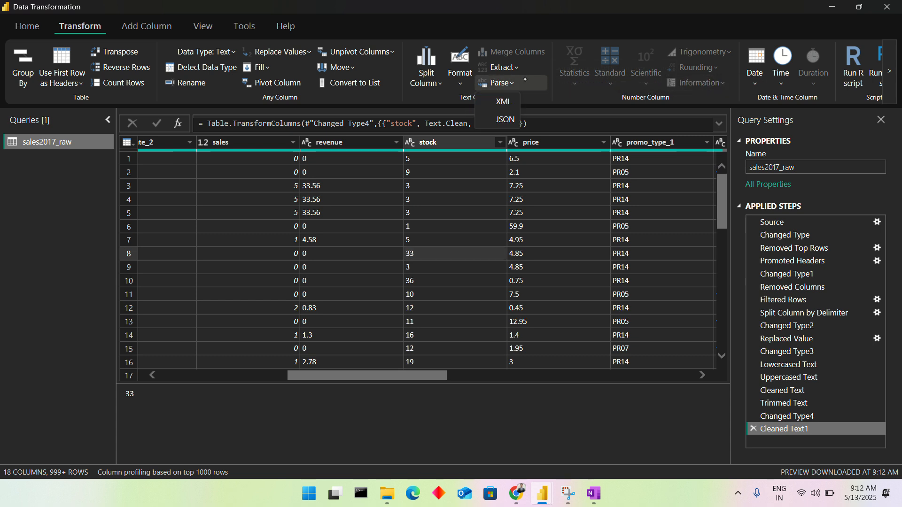
click(531, 83)
click(546, 225)
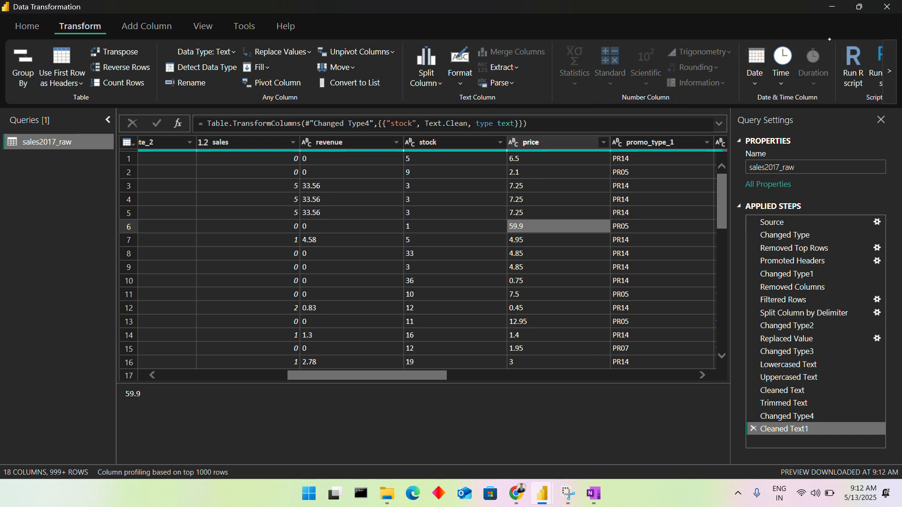
Step: Check which Date transformations are offered for the price and order_date_2 columns while they are text
click(888, 71)
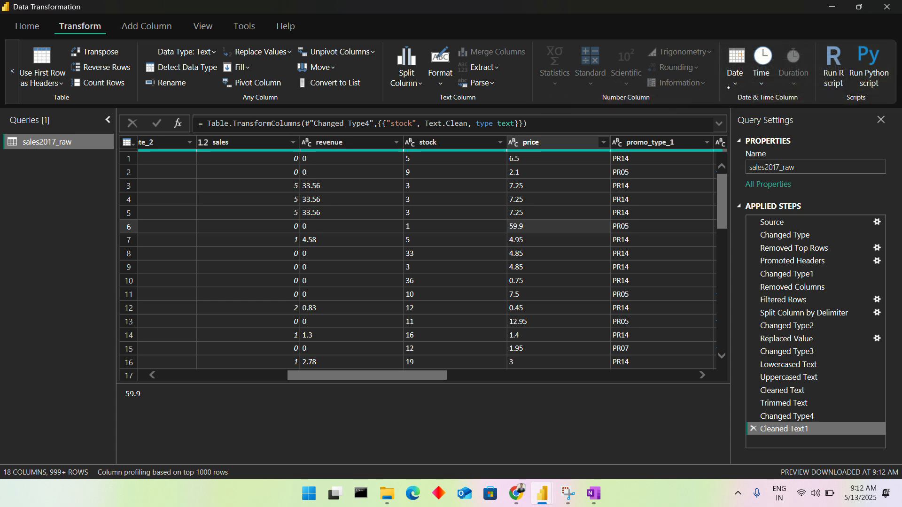
click(735, 78)
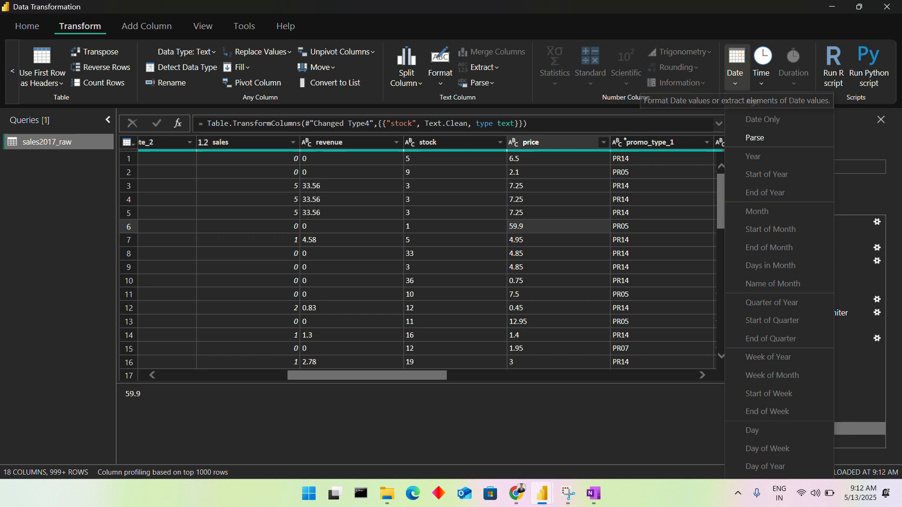
click(569, 212)
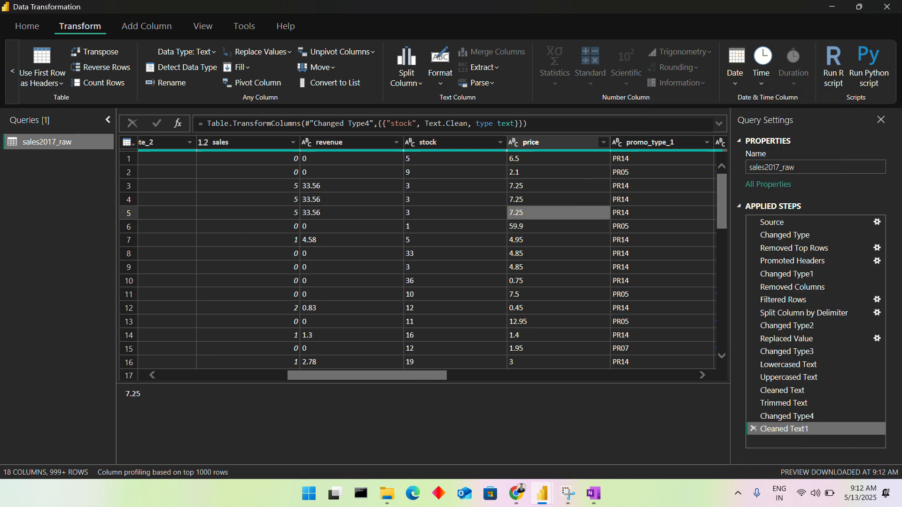
drag(422, 376, 366, 401)
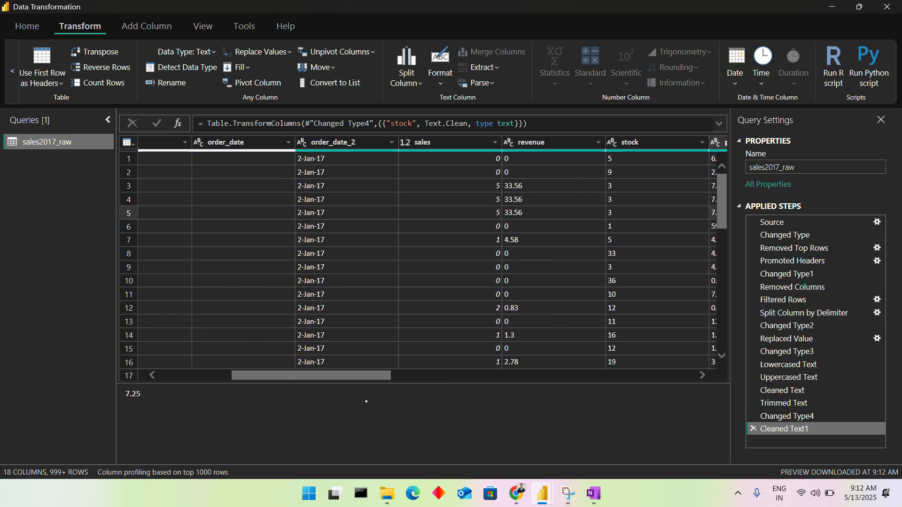
click(357, 308)
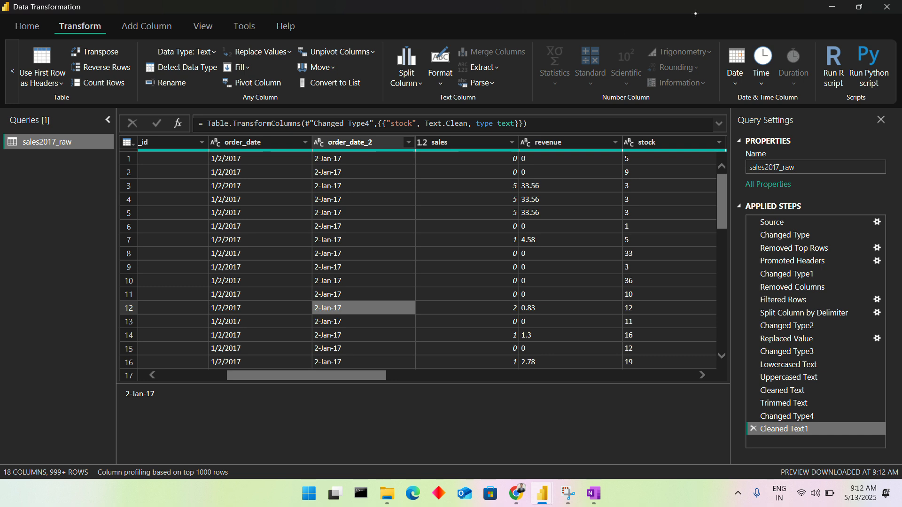
click(735, 70)
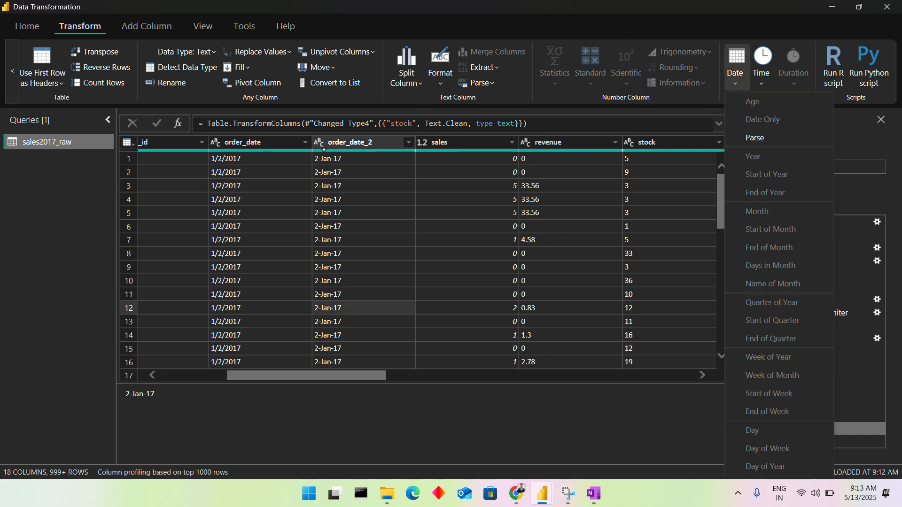
click(350, 144)
click(368, 219)
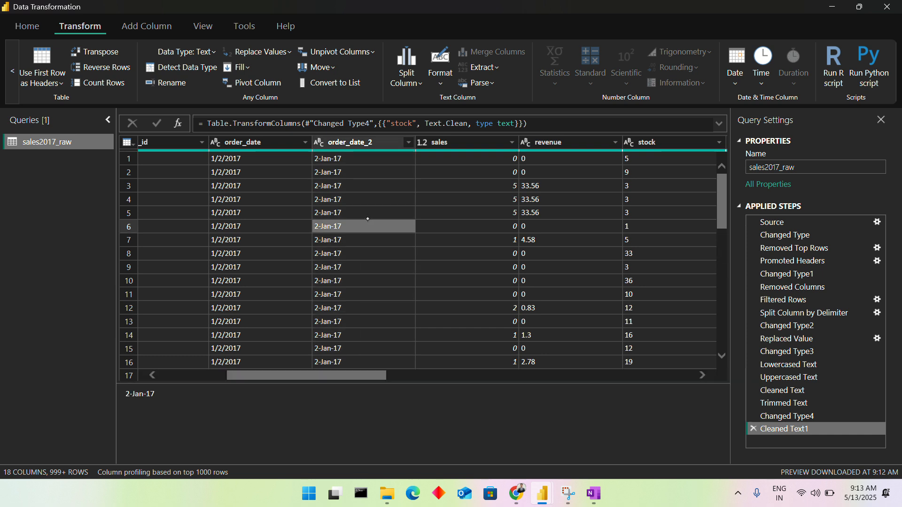
Step: Change the order_date_2 column's data type to Date
key(Left)
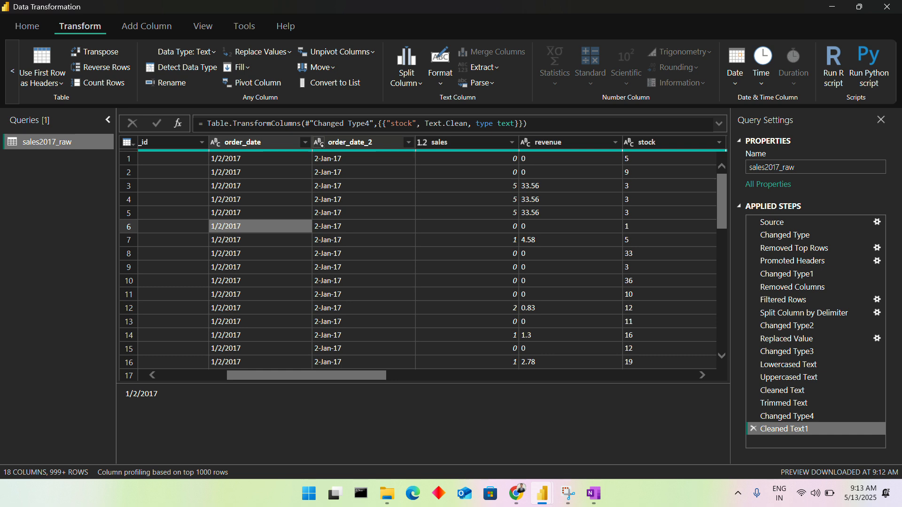
click(319, 142)
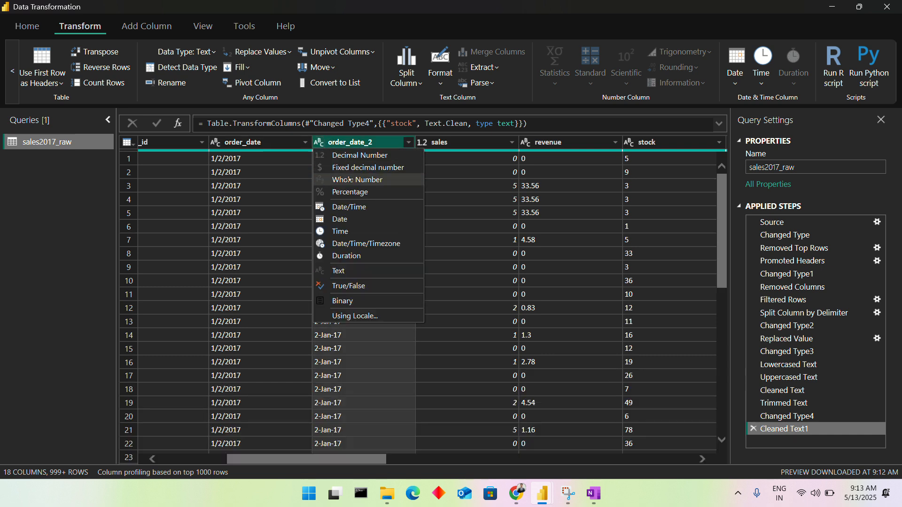
click(362, 219)
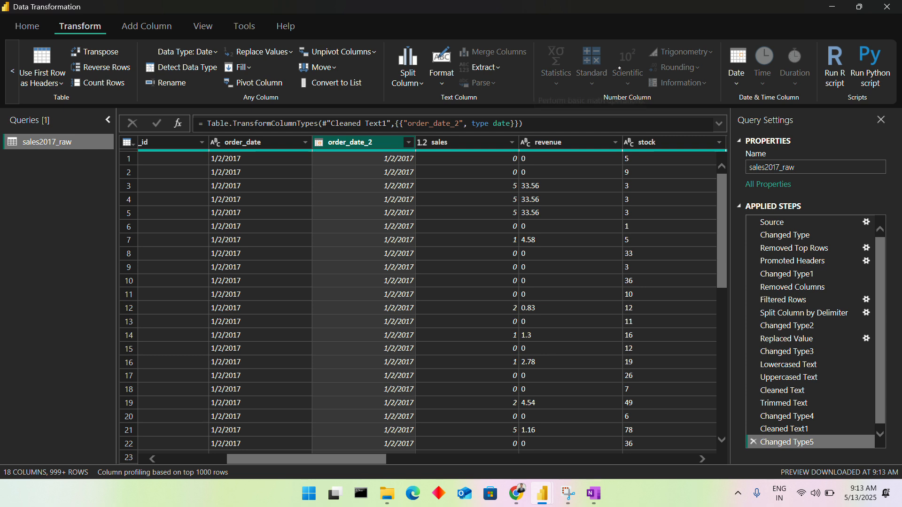
Step: Review the Date transformations for the order_date_2 column, such as Age, Year, Month, Quarter, Week and Day
click(728, 82)
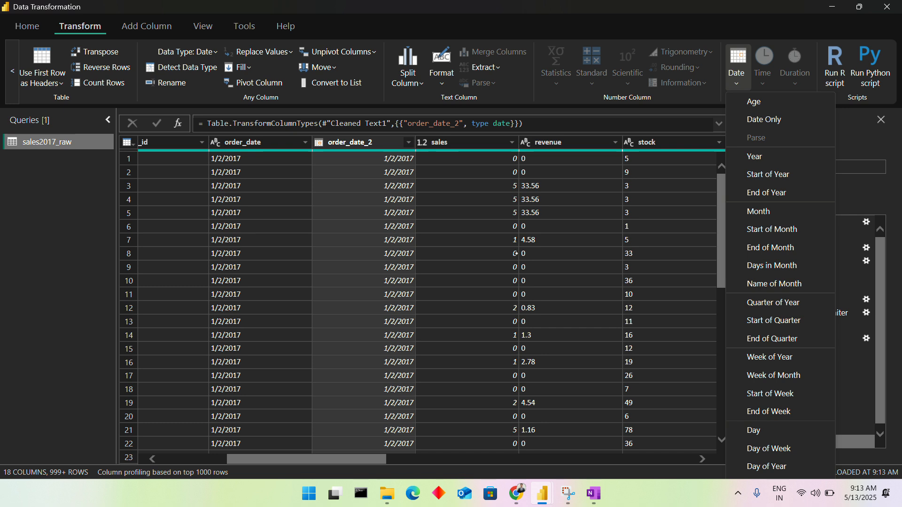
click(497, 282)
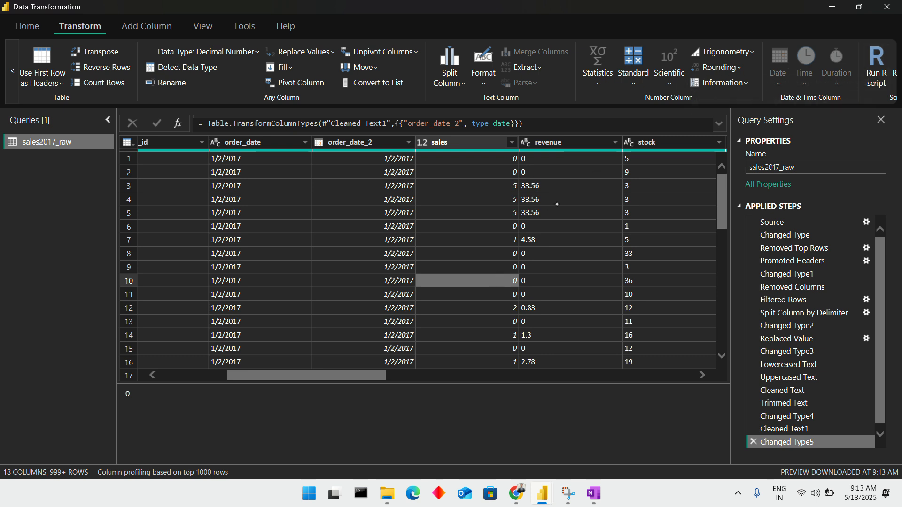
click(399, 280)
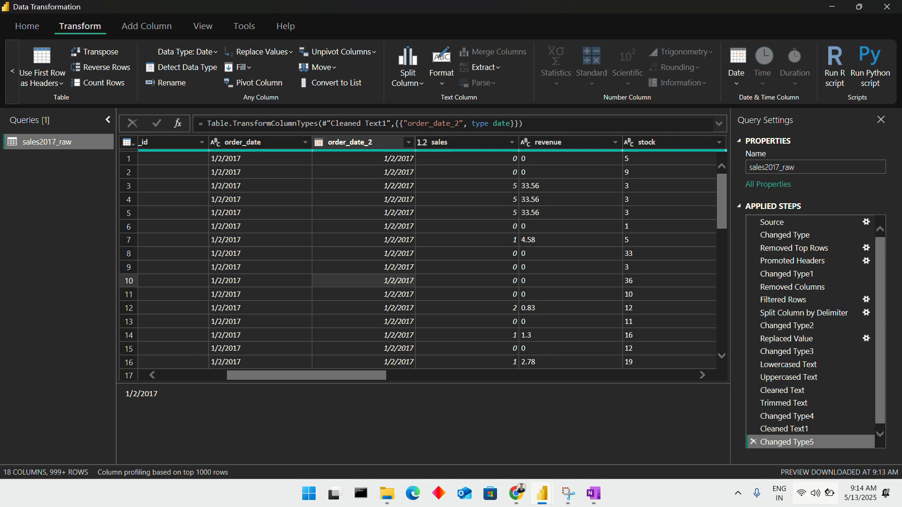
Step: Switch to the Google Meet call in Chrome, and mute and unmute the microphone
click(833, 494)
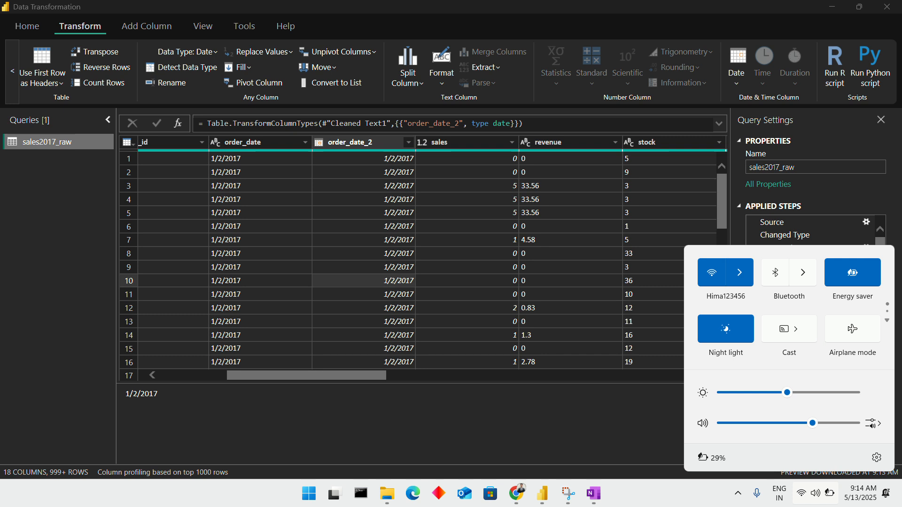
key(alt+Tab)
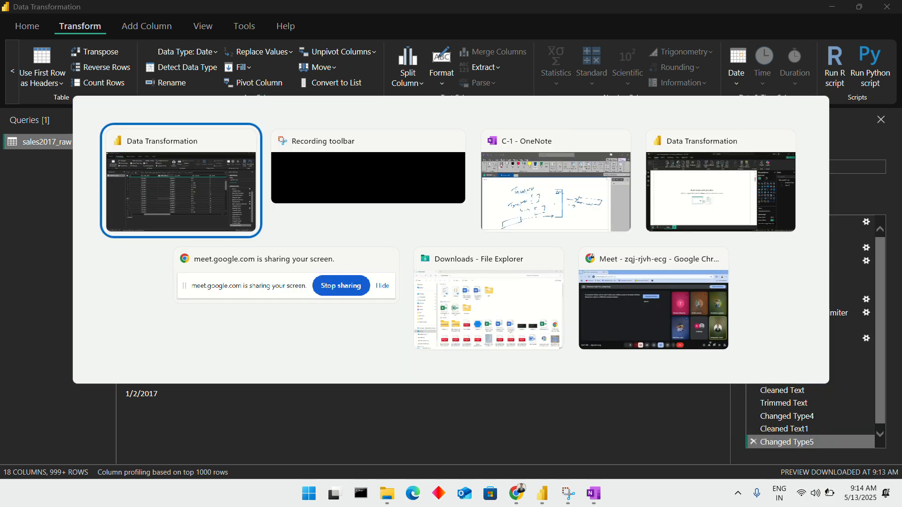
key(Tab)
key(Tab)
key(Tab)
key(Tab)
key(Tab)
key(Tab)
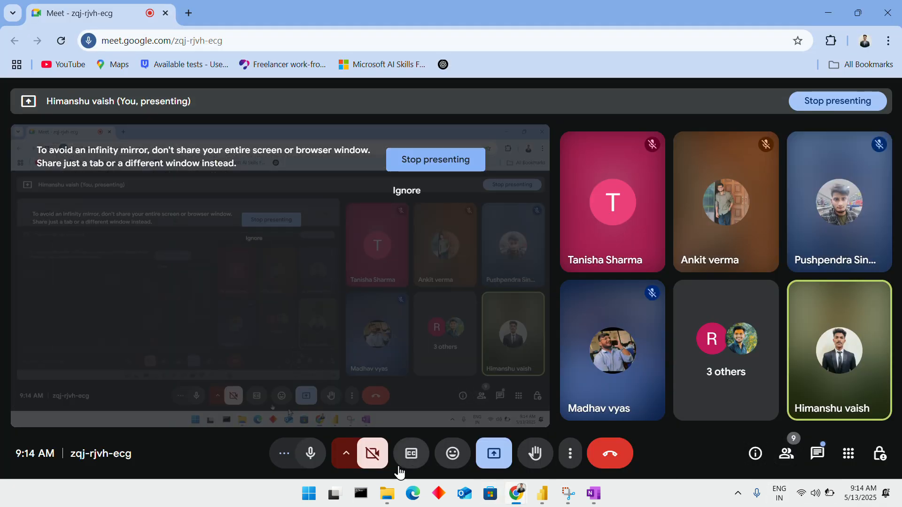
click(312, 455)
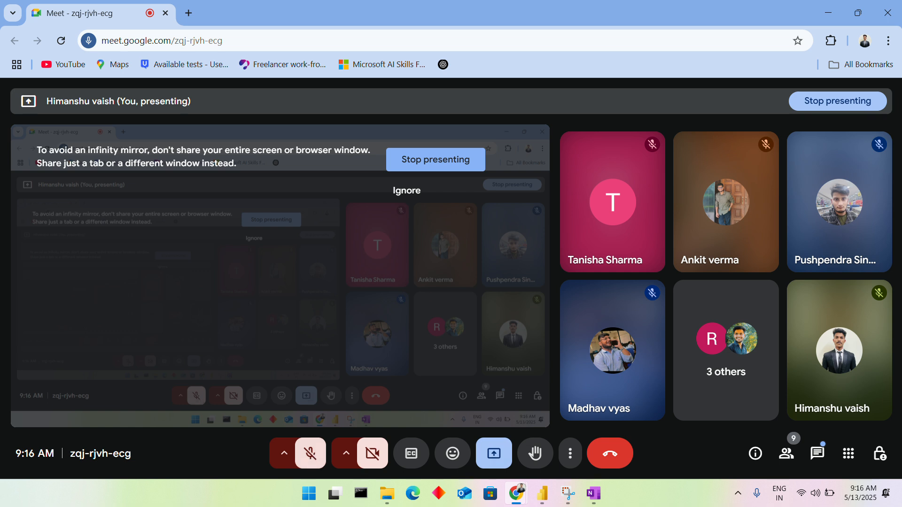
click(310, 454)
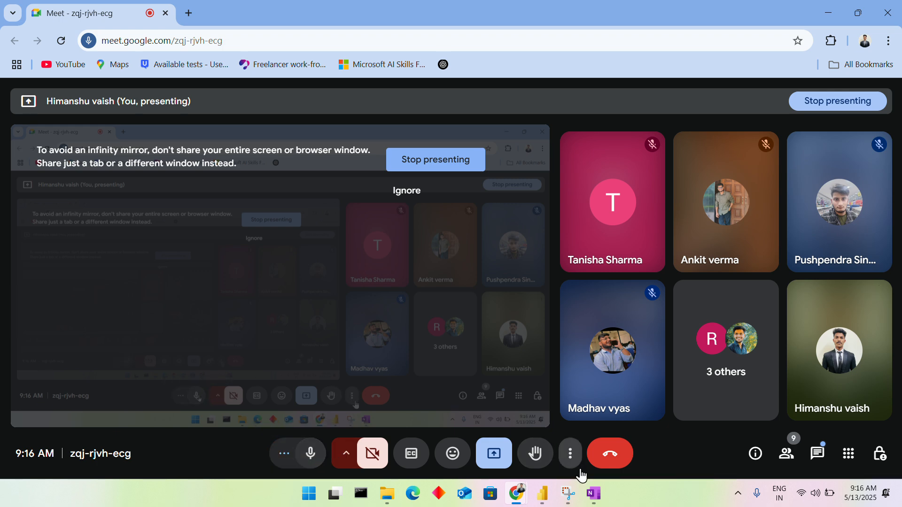
Step: Check the Google Meet call in Chrome and return to the Power Query Editor window
mouse_move(545, 503)
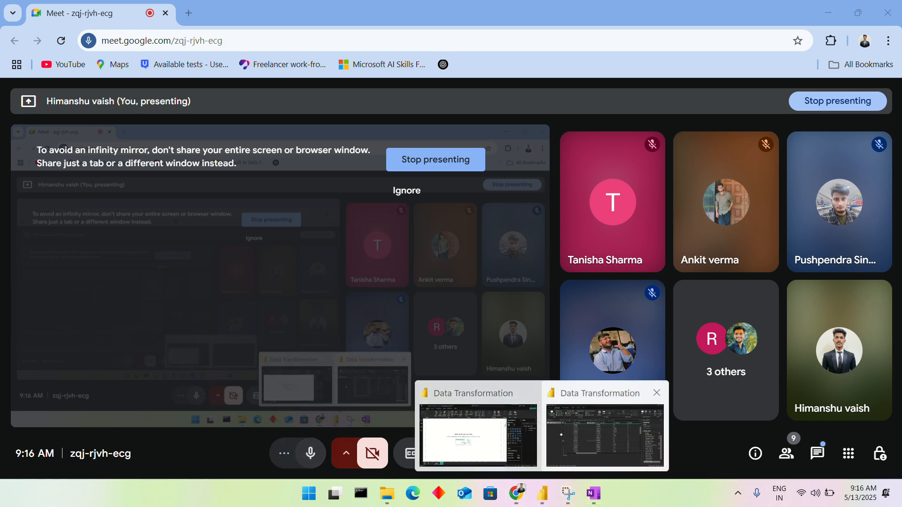
click(559, 435)
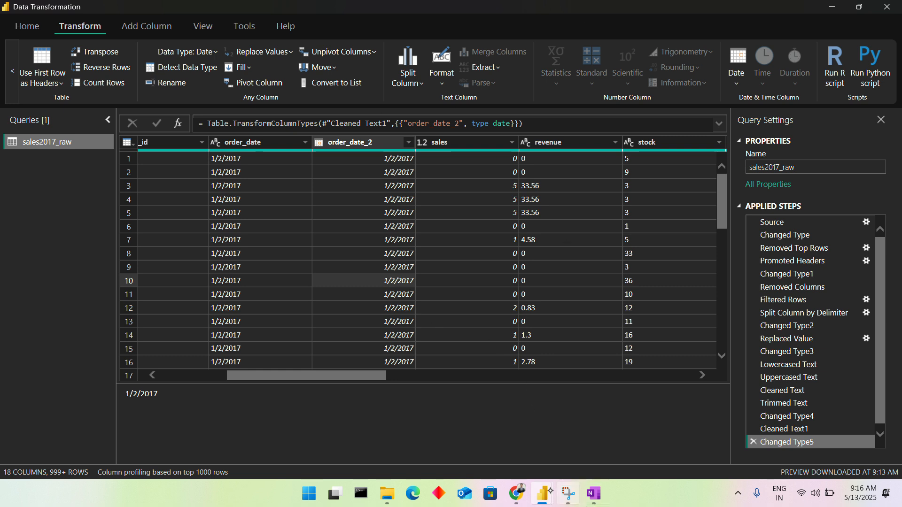
mouse_move(516, 493)
click(453, 434)
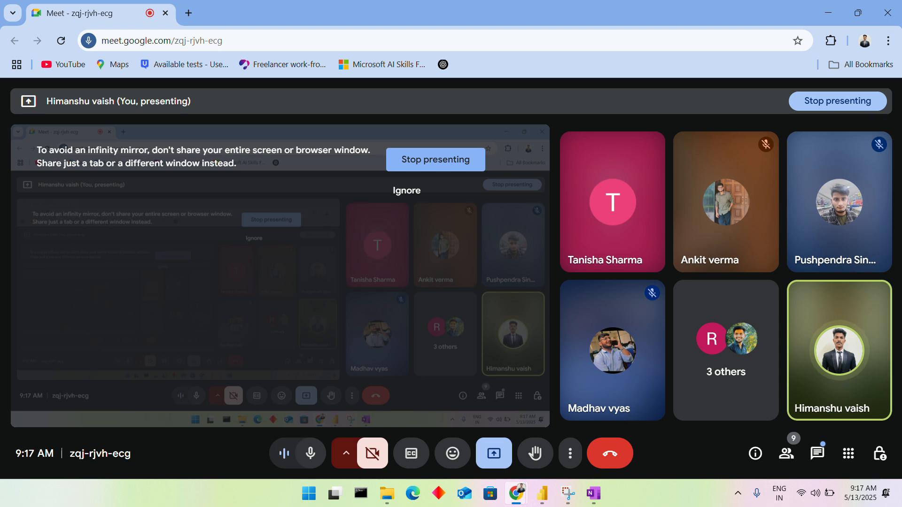
mouse_move(613, 198)
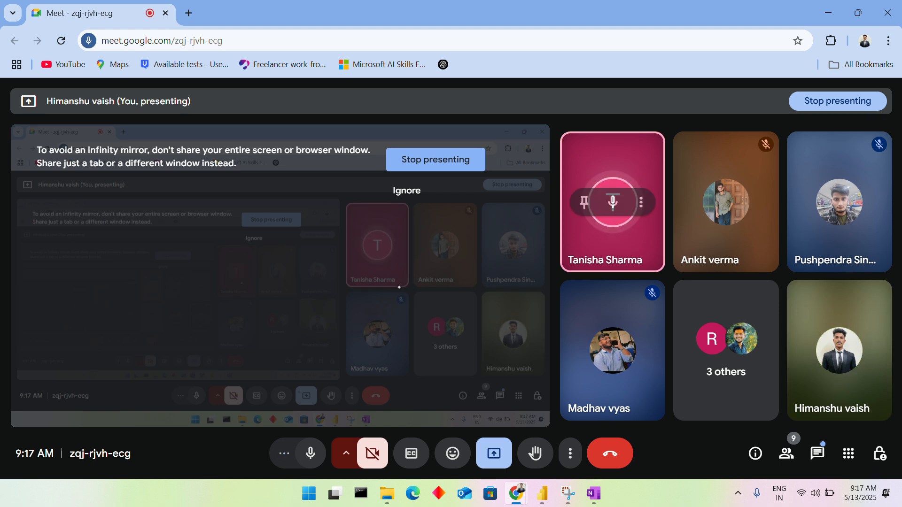
mouse_move(548, 502)
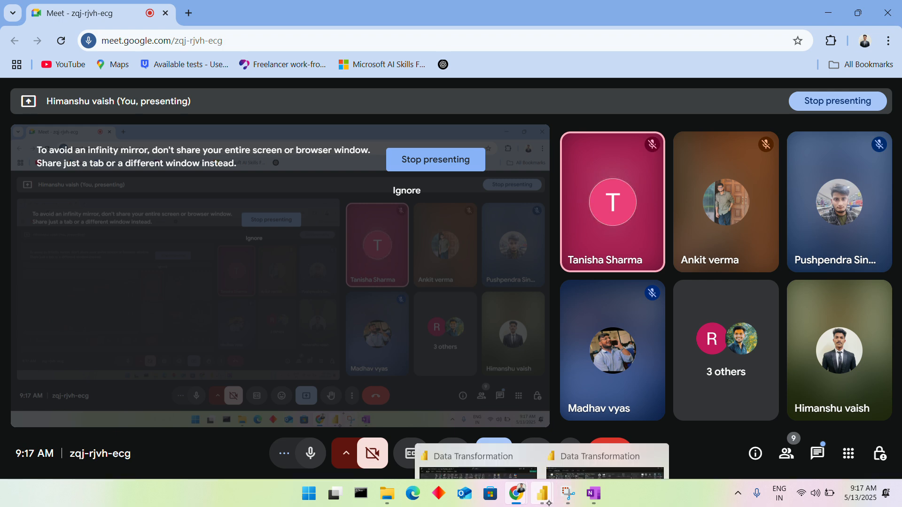
click(604, 460)
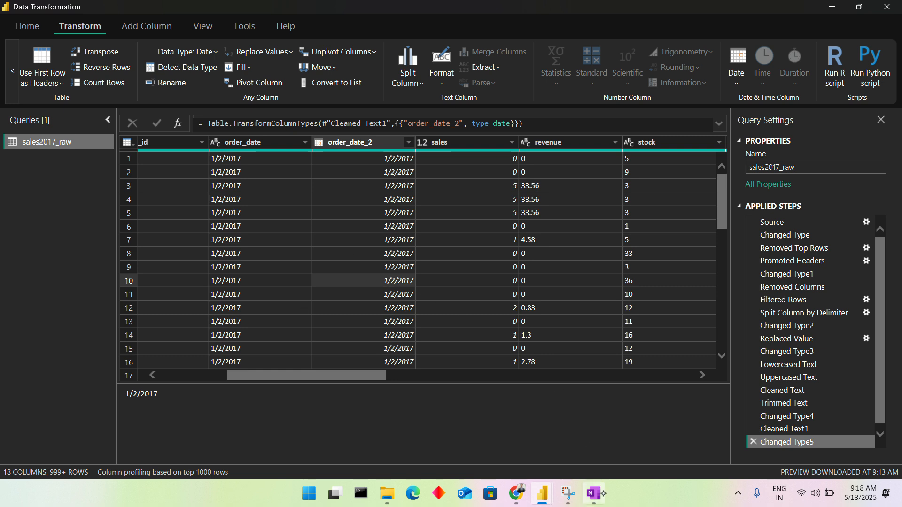
Step: Switch to the OneNote page in full-page view, draw an arrow below the Transpose sketches and handwrite "R-" beside it
click(594, 493)
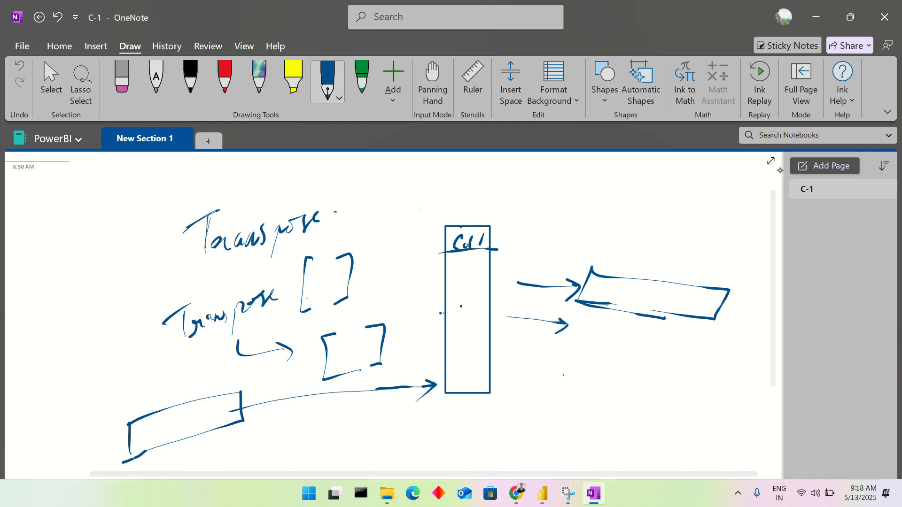
click(770, 163)
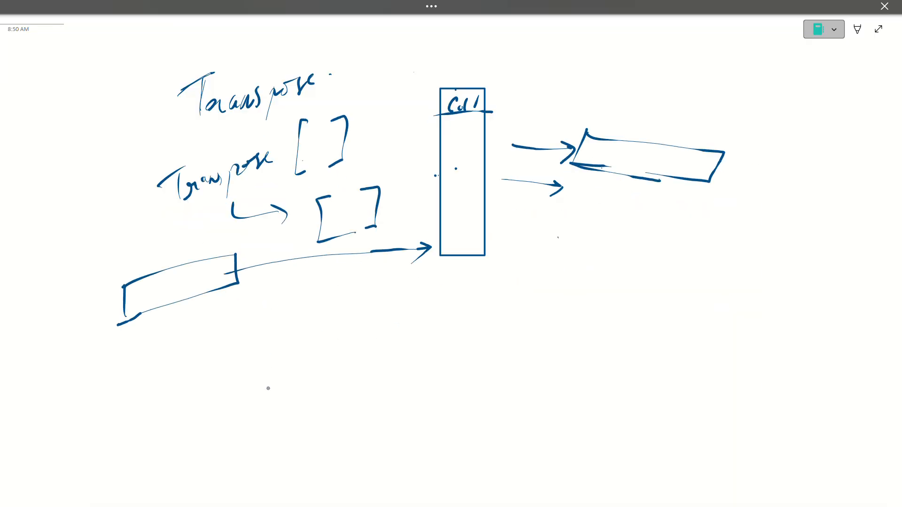
drag(284, 431, 316, 409)
mouse_move(307, 401)
mouse_down()
mouse_move(342, 396)
mouse_move(341, 416)
mouse_up()
mouse_move(376, 393)
mouse_down()
mouse_move(370, 364)
mouse_move(387, 378)
mouse_up()
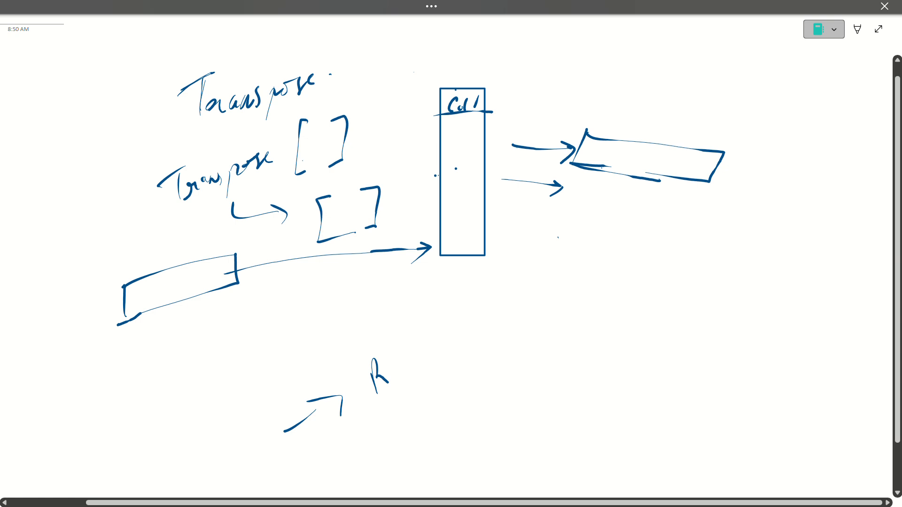
drag(390, 372, 400, 366)
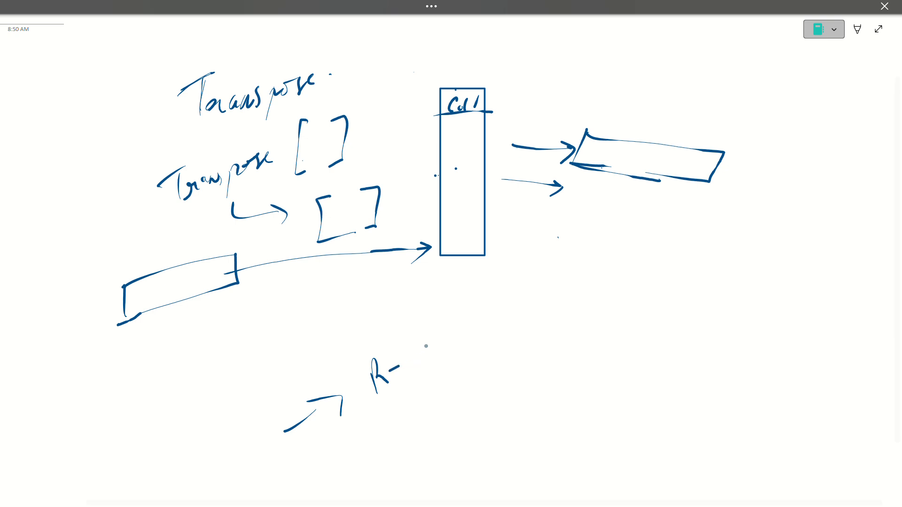
Step: Handwrite "Scientific" after the "R-" note
mouse_move(429, 339)
mouse_down()
mouse_move(420, 370)
mouse_move(443, 348)
mouse_up()
click(448, 338)
mouse_move(448, 345)
mouse_down()
mouse_move(447, 357)
mouse_move(475, 348)
mouse_up()
mouse_move(478, 320)
mouse_down()
mouse_move(480, 345)
mouse_move(507, 348)
mouse_up()
click(489, 324)
mouse_move(507, 348)
mouse_down()
mouse_move(512, 329)
mouse_move(551, 321)
mouse_up()
click(519, 316)
click(529, 312)
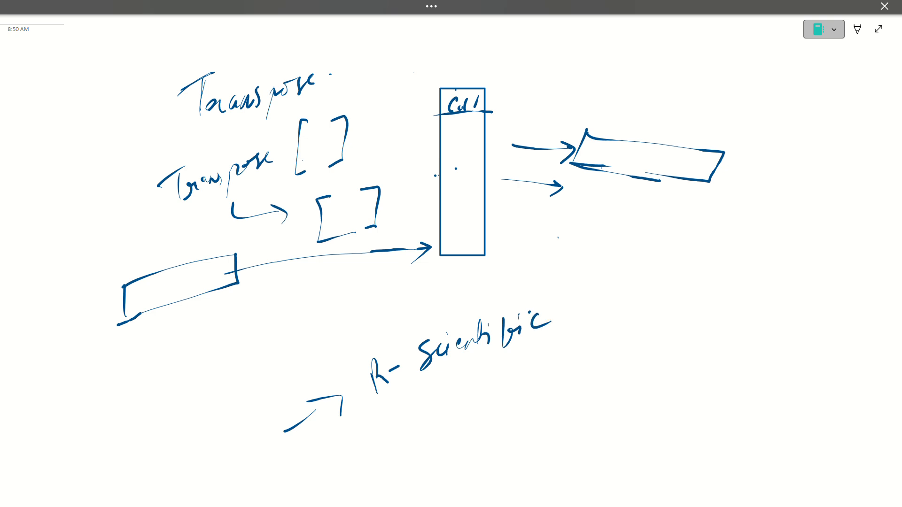
Step: Underline "Scientific" and handwrite an underlined "Research" beneath it
drag(431, 377, 527, 348)
mouse_move(459, 398)
mouse_down()
mouse_move(455, 429)
mouse_move(472, 413)
mouse_up()
drag(477, 408, 553, 362)
click(512, 387)
click(563, 366)
drag(458, 448, 531, 420)
drag(538, 420, 575, 403)
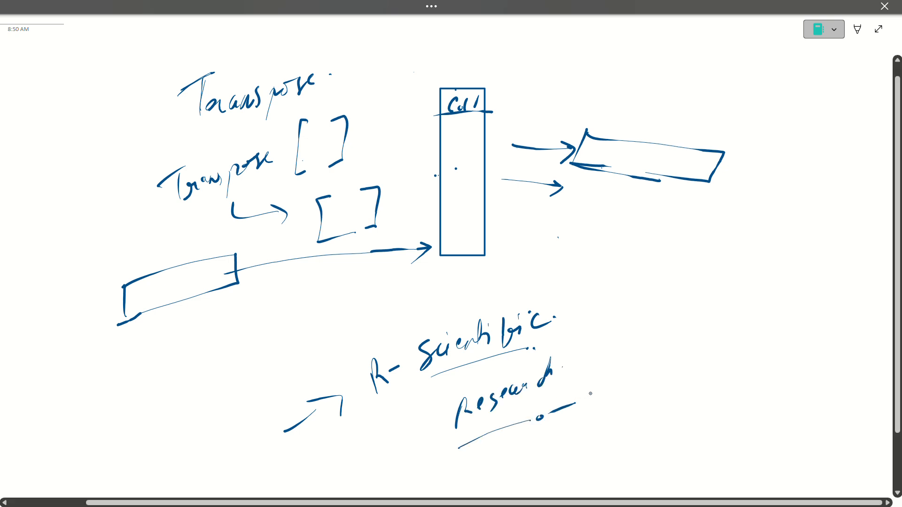
Step: Draw a curly brace beside the R notes, handwrite "Data Science" next to it and add an arrow to a circled "R" underneath
mouse_move(582, 304)
mouse_down()
mouse_move(587, 295)
mouse_move(590, 397)
mouse_up()
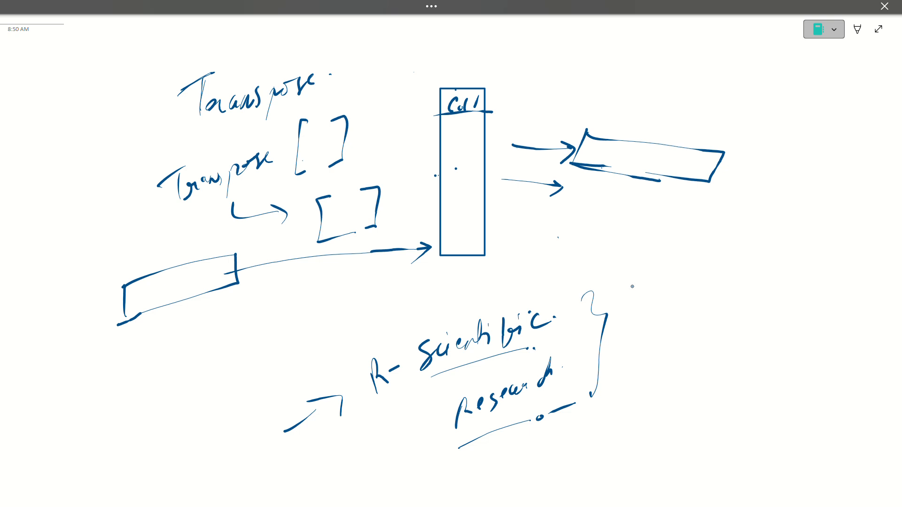
mouse_move(633, 273)
mouse_down()
mouse_move(635, 290)
mouse_move(745, 278)
mouse_move(761, 285)
mouse_up()
mouse_move(766, 273)
mouse_down()
mouse_move(770, 287)
mouse_move(717, 287)
mouse_up()
drag(644, 318, 673, 316)
mouse_move(666, 309)
mouse_down()
mouse_move(667, 324)
mouse_move(686, 319)
mouse_up()
mouse_move(681, 310)
mouse_down()
mouse_move(696, 324)
mouse_move(703, 315)
mouse_up()
mouse_move(689, 307)
mouse_down()
mouse_move(717, 302)
mouse_move(719, 315)
mouse_up()
mouse_move(719, 316)
mouse_down()
mouse_move(680, 320)
mouse_move(765, 310)
mouse_up()
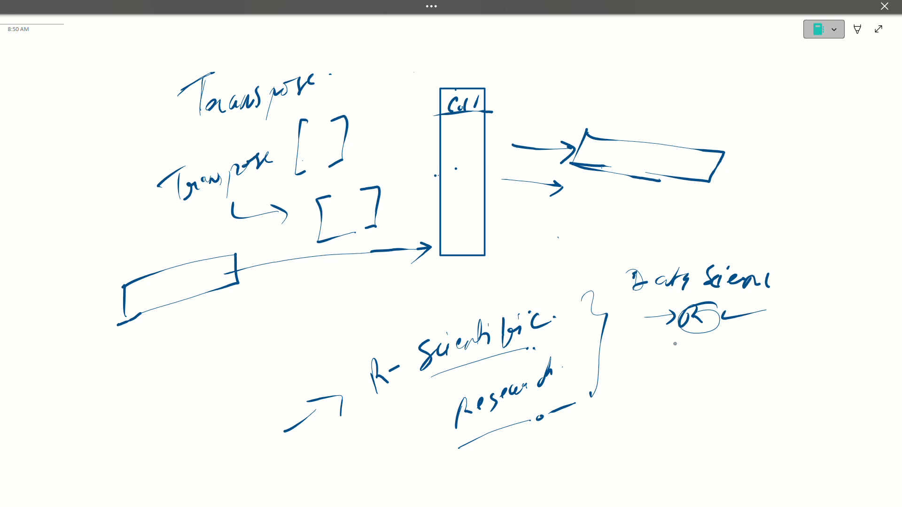
Step: Add three arrowed entries below the circled R: "ML", "DA" and "SC-"
drag(661, 349, 700, 361)
mouse_move(694, 353)
mouse_down()
mouse_move(698, 365)
mouse_move(732, 351)
mouse_move(741, 361)
mouse_up()
mouse_move(747, 347)
mouse_down()
mouse_move(750, 363)
mouse_move(764, 361)
mouse_up()
mouse_move(659, 383)
mouse_down()
mouse_move(660, 397)
mouse_move(694, 394)
mouse_up()
mouse_move(686, 386)
mouse_down()
mouse_move(688, 400)
mouse_move(724, 407)
mouse_move(761, 399)
mouse_move(758, 391)
mouse_up()
drag(661, 426, 661, 442)
mouse_move(661, 443)
mouse_down()
mouse_move(752, 443)
mouse_move(770, 429)
mouse_up()
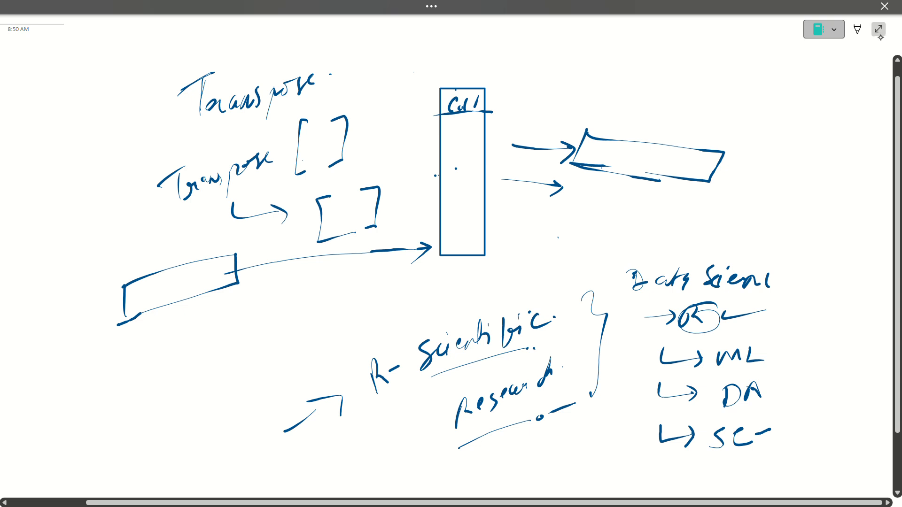
Step: Return to the Power Query Editor and review the column-adding commands, the data preview options and the commands offered for the order_date column
click(878, 29)
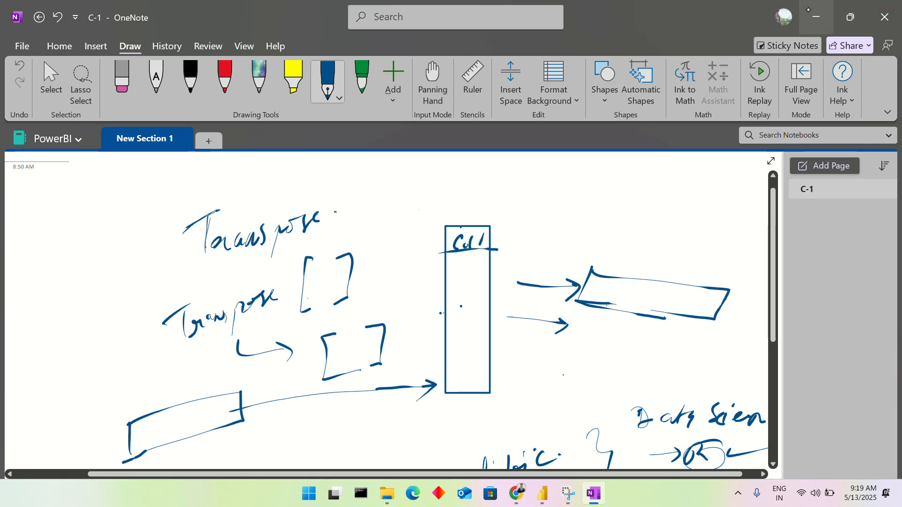
click(803, 16)
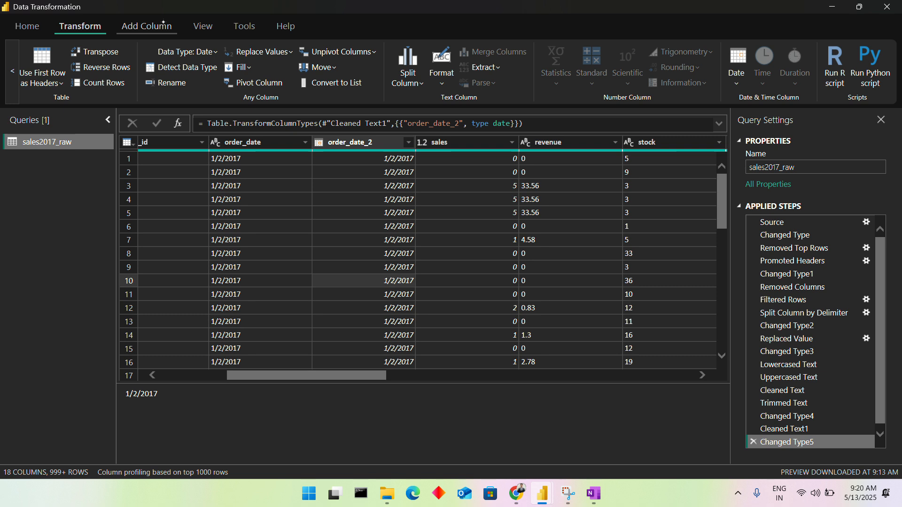
click(147, 25)
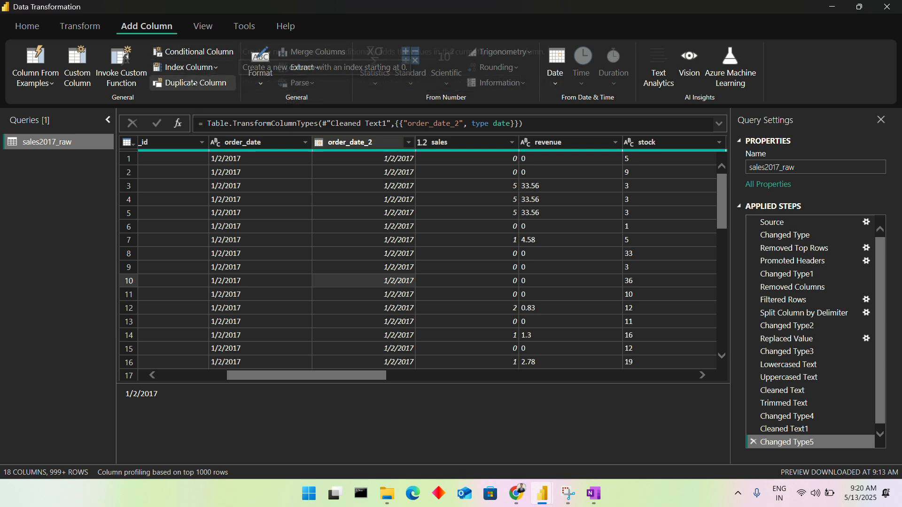
click(218, 25)
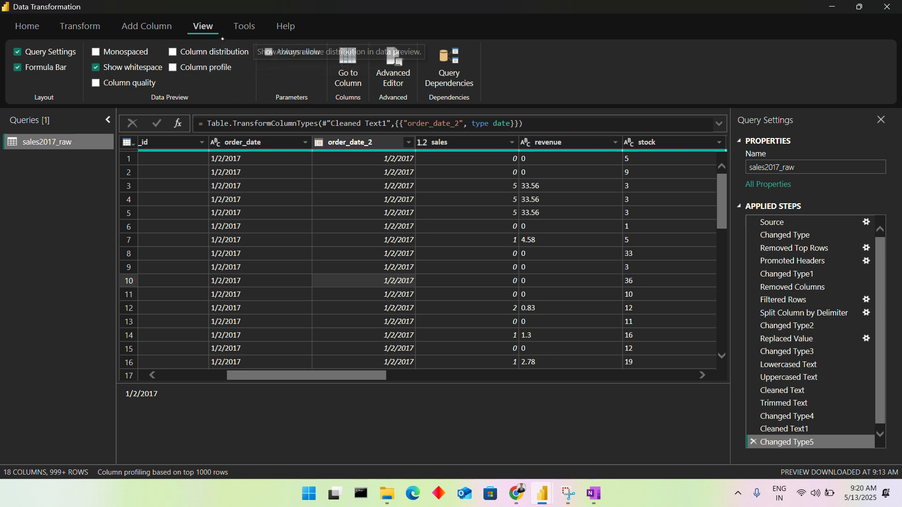
click(244, 186)
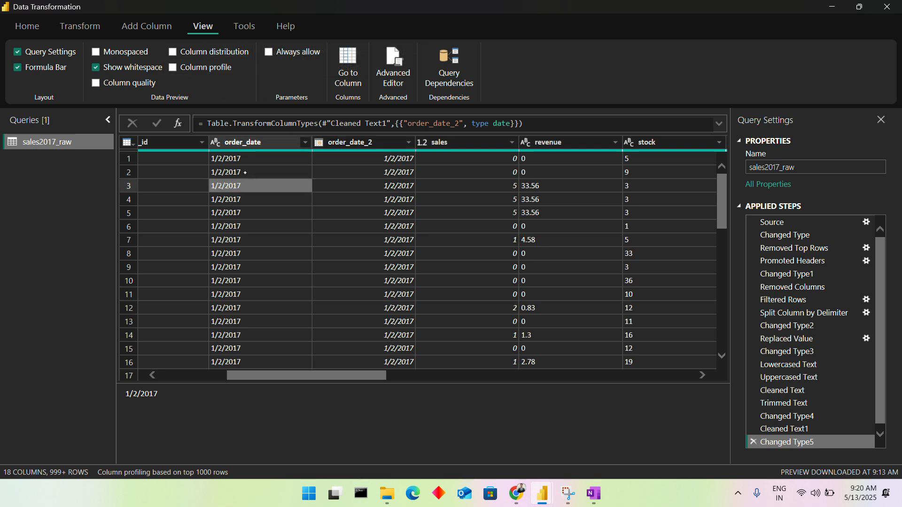
right_click(233, 142)
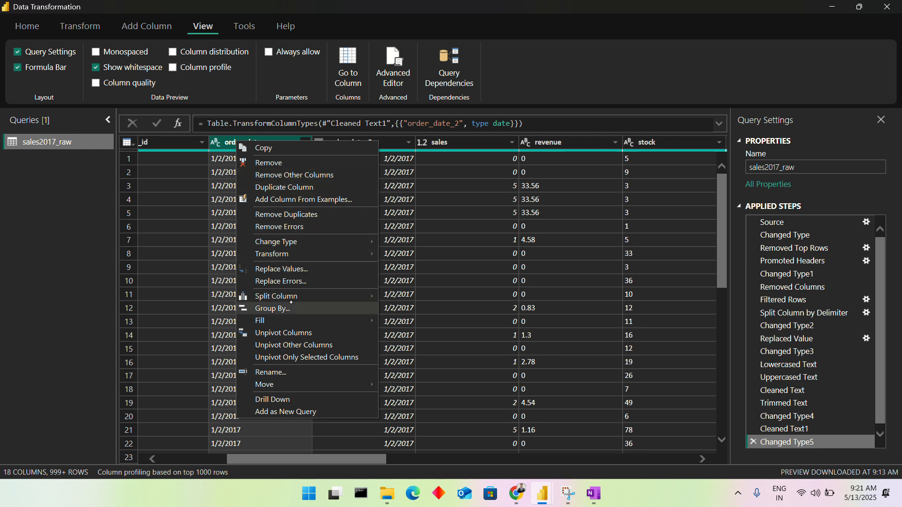
mouse_move(294, 297)
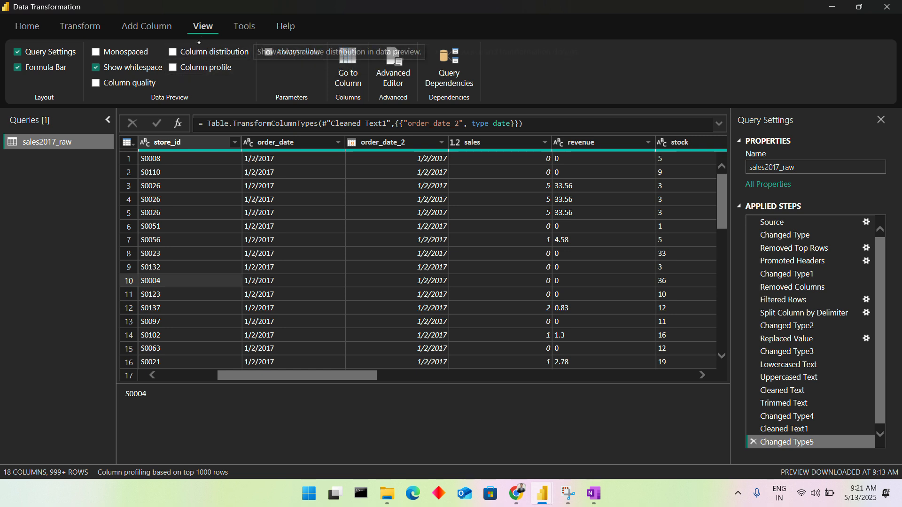
Step: Review the query diagnostics tools and the general query commands, checking cells in the revenue, order_date, order_date_2 and sales columns
click(244, 28)
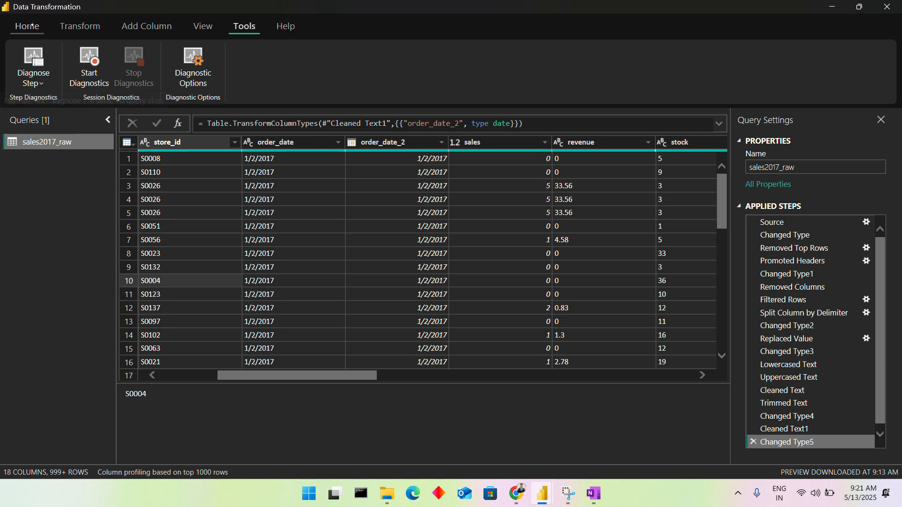
click(27, 26)
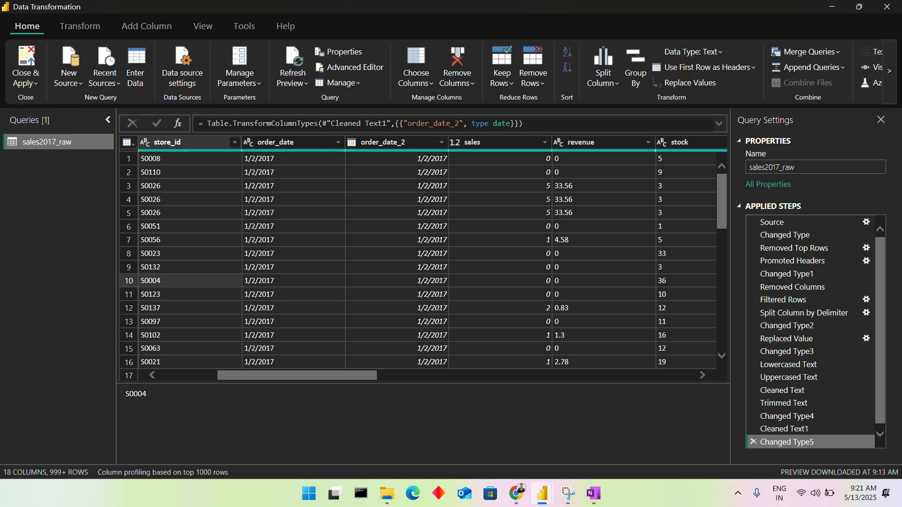
click(557, 308)
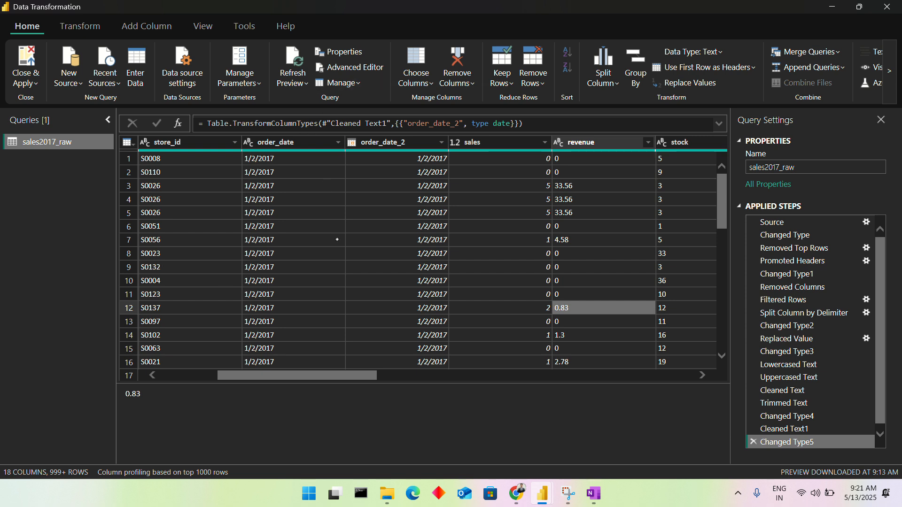
click(335, 266)
click(393, 238)
click(467, 200)
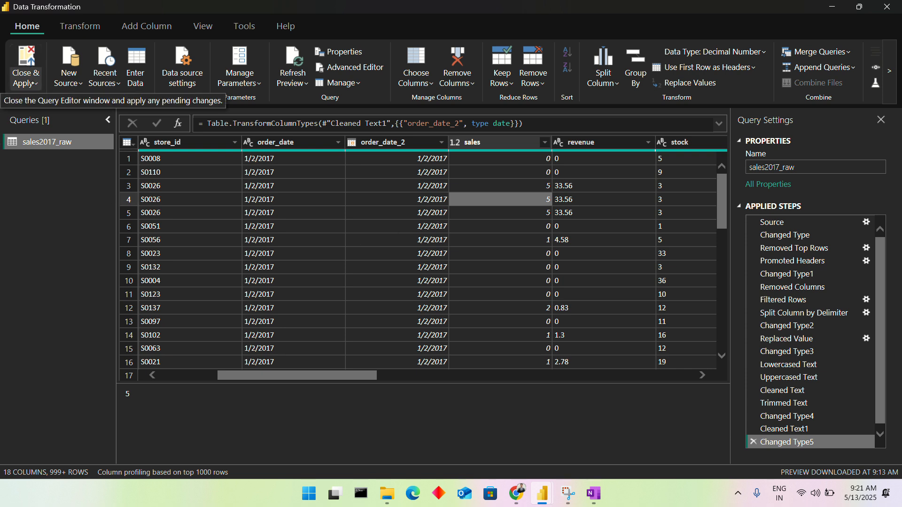
Step: Close the Power Query Editor without applying and discard the pending changes to sales2017_raw
click(30, 81)
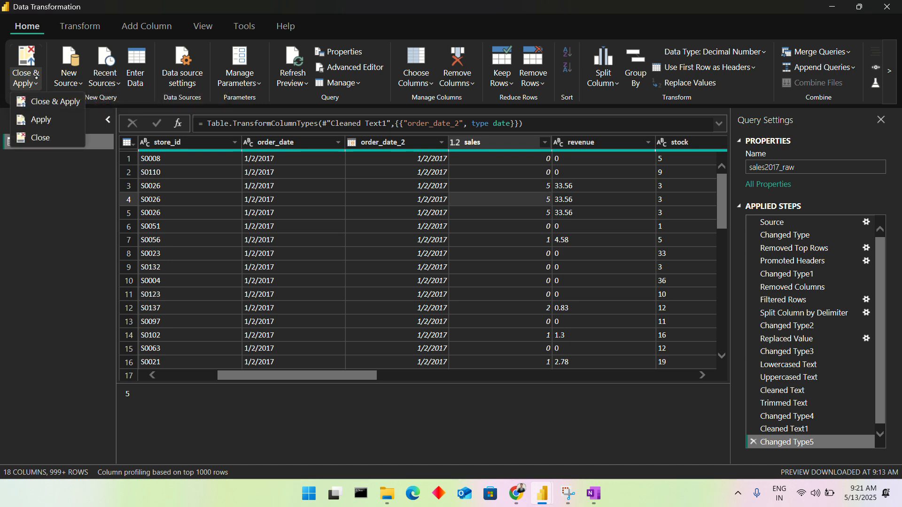
click(50, 135)
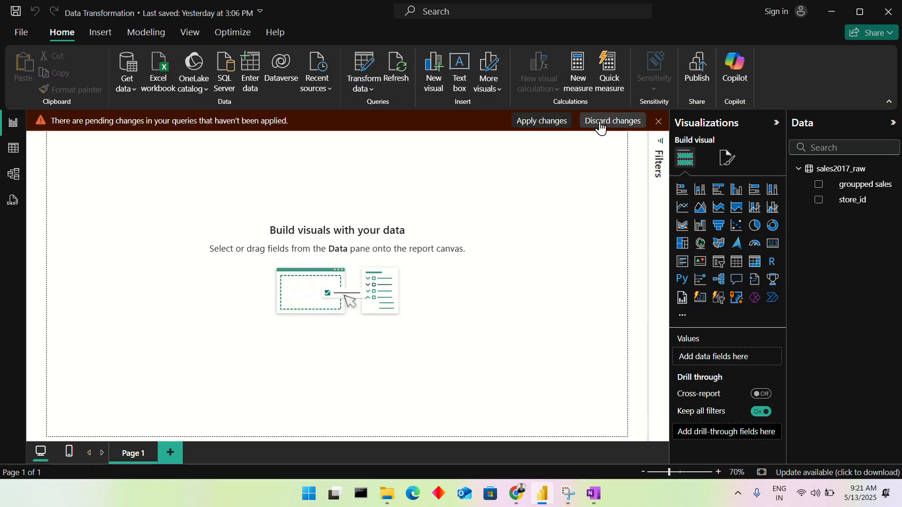
click(598, 126)
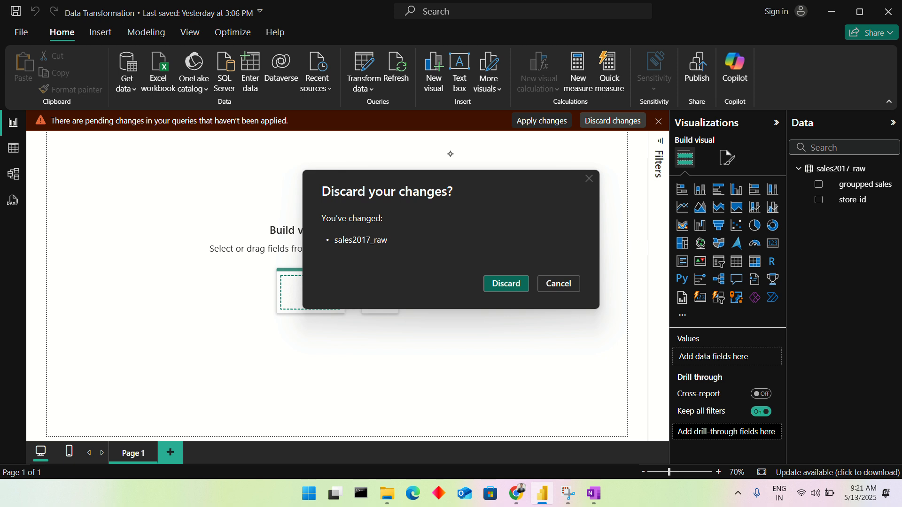
click(506, 283)
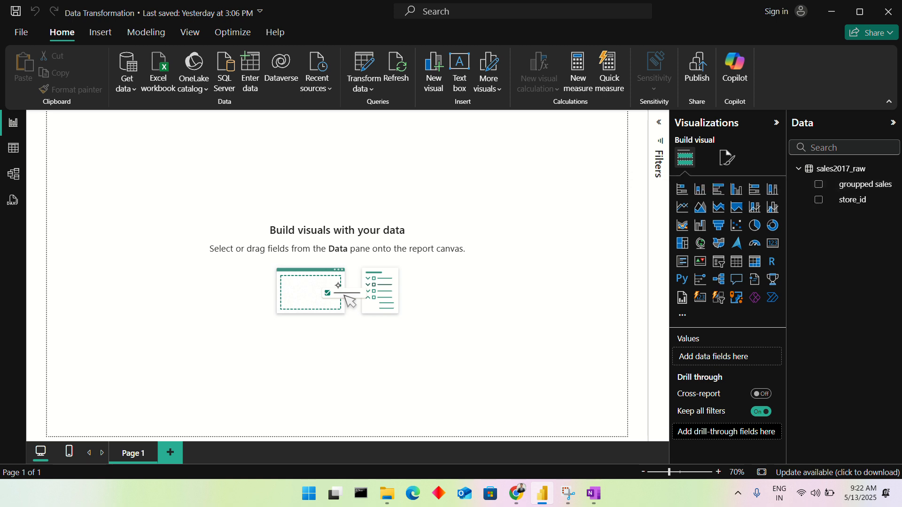
click(256, 52)
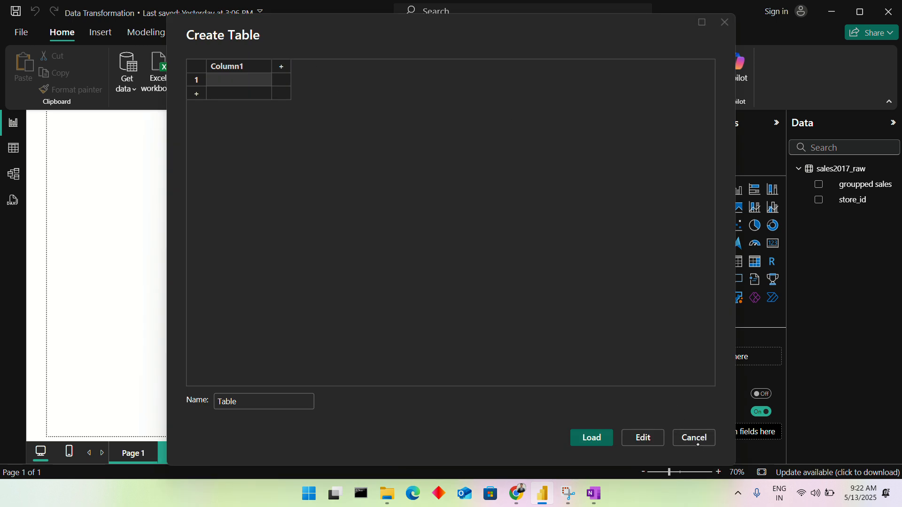
click(694, 437)
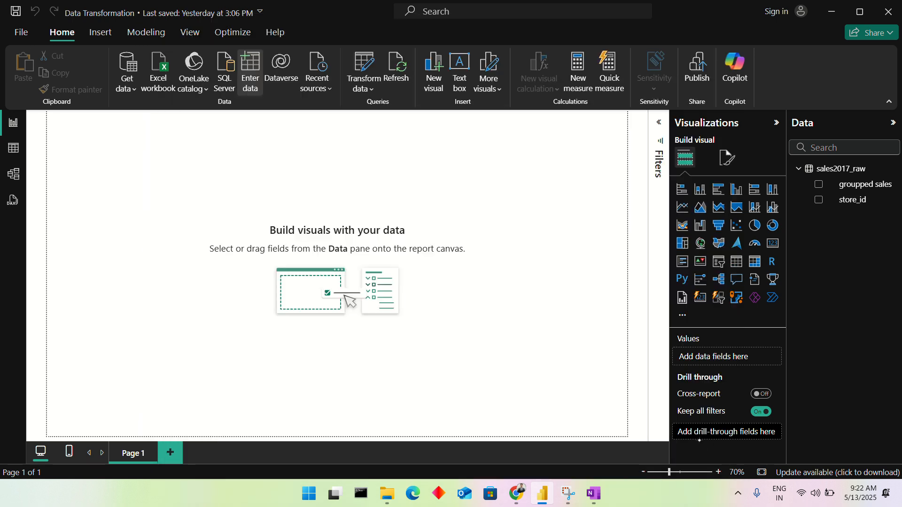
Step: Reopen the Power Query Editor, delete the Grouped Rows step from sales2017_raw, and close and apply the query changes
click(355, 75)
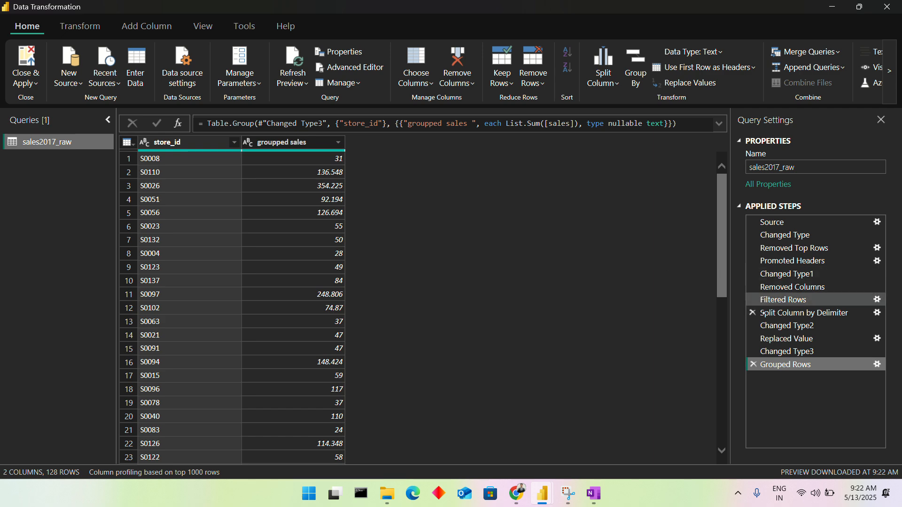
click(753, 364)
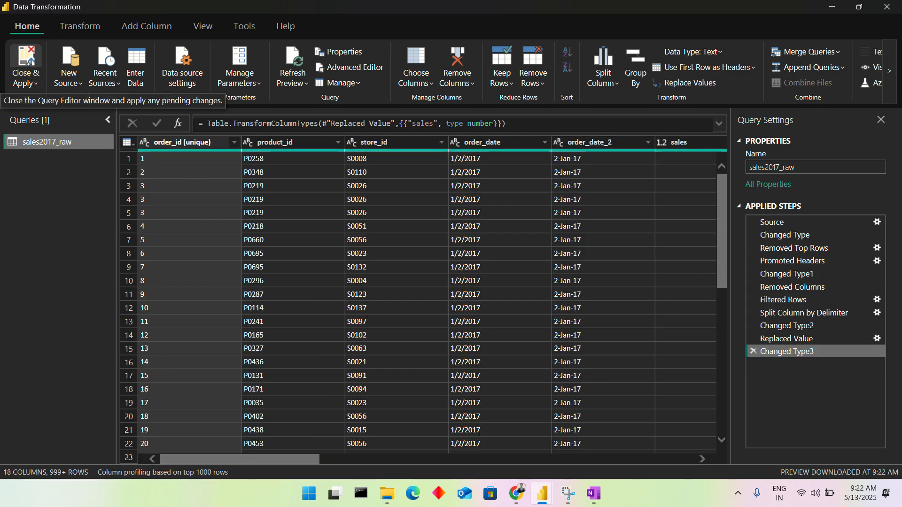
click(26, 83)
click(26, 59)
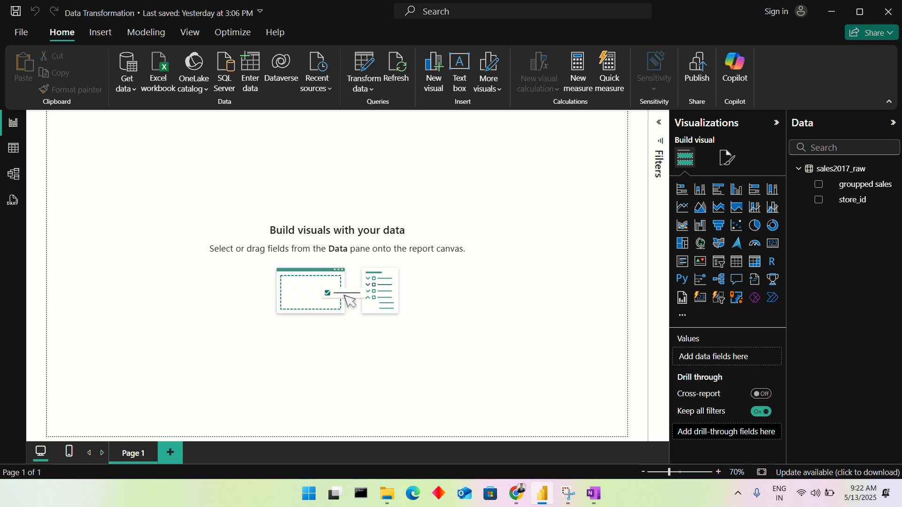